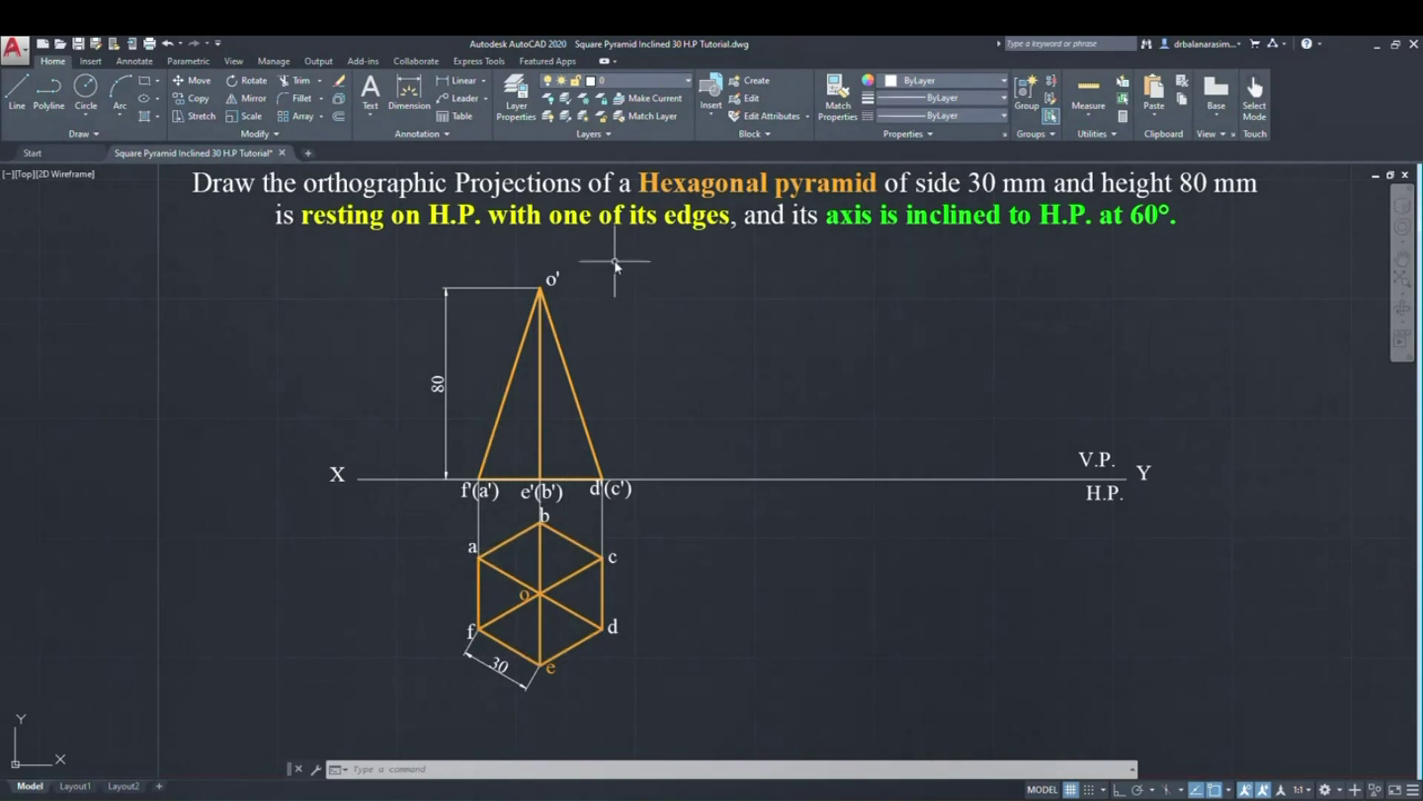
pyautogui.moveTo(614, 268)
pyautogui.mouseDown()
pyautogui.moveTo(504, 326)
pyautogui.moveTo(645, 445)
pyautogui.moveTo(617, 419)
pyautogui.moveTo(519, 467)
pyautogui.moveTo(482, 508)
pyautogui.mouseUp()
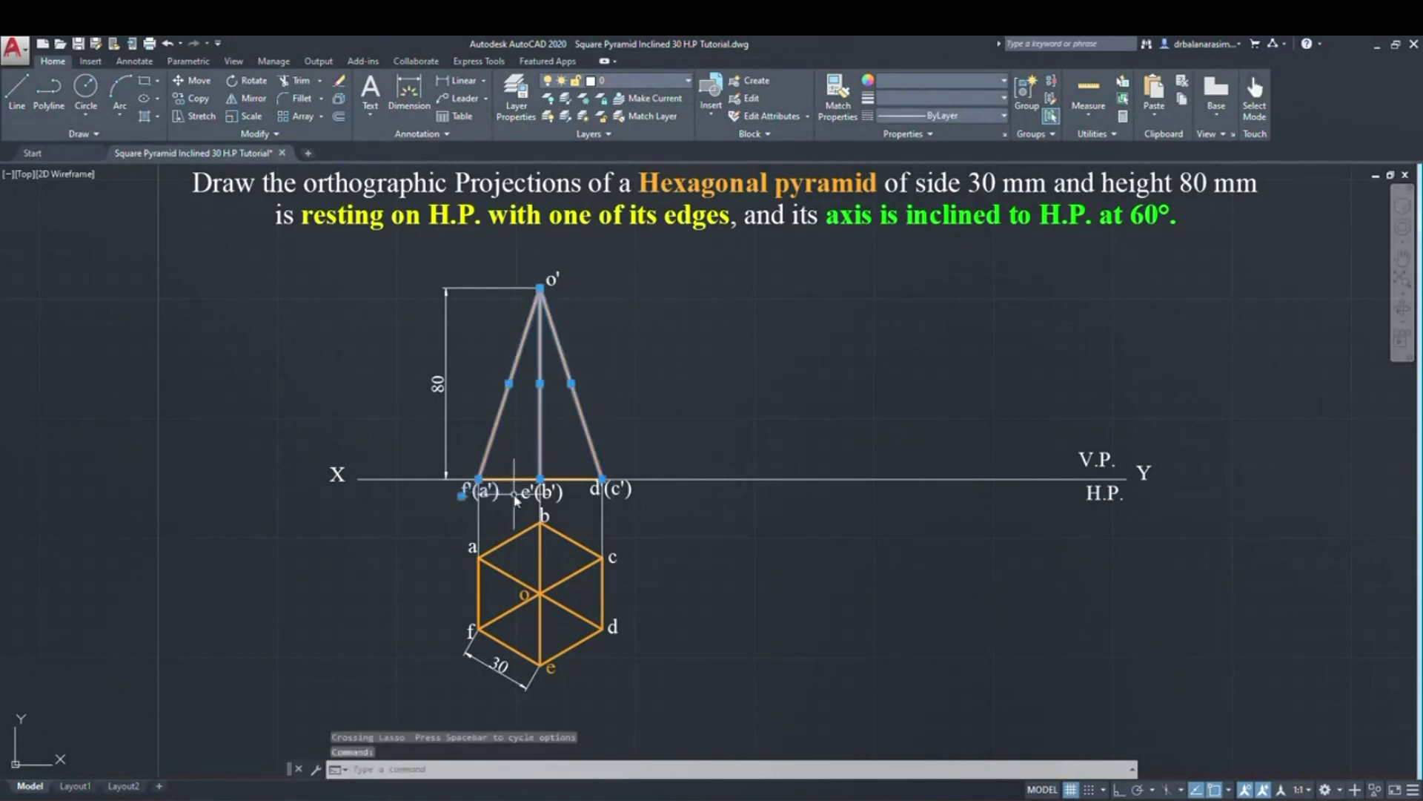
pyautogui.click(523, 495)
pyautogui.click(625, 498)
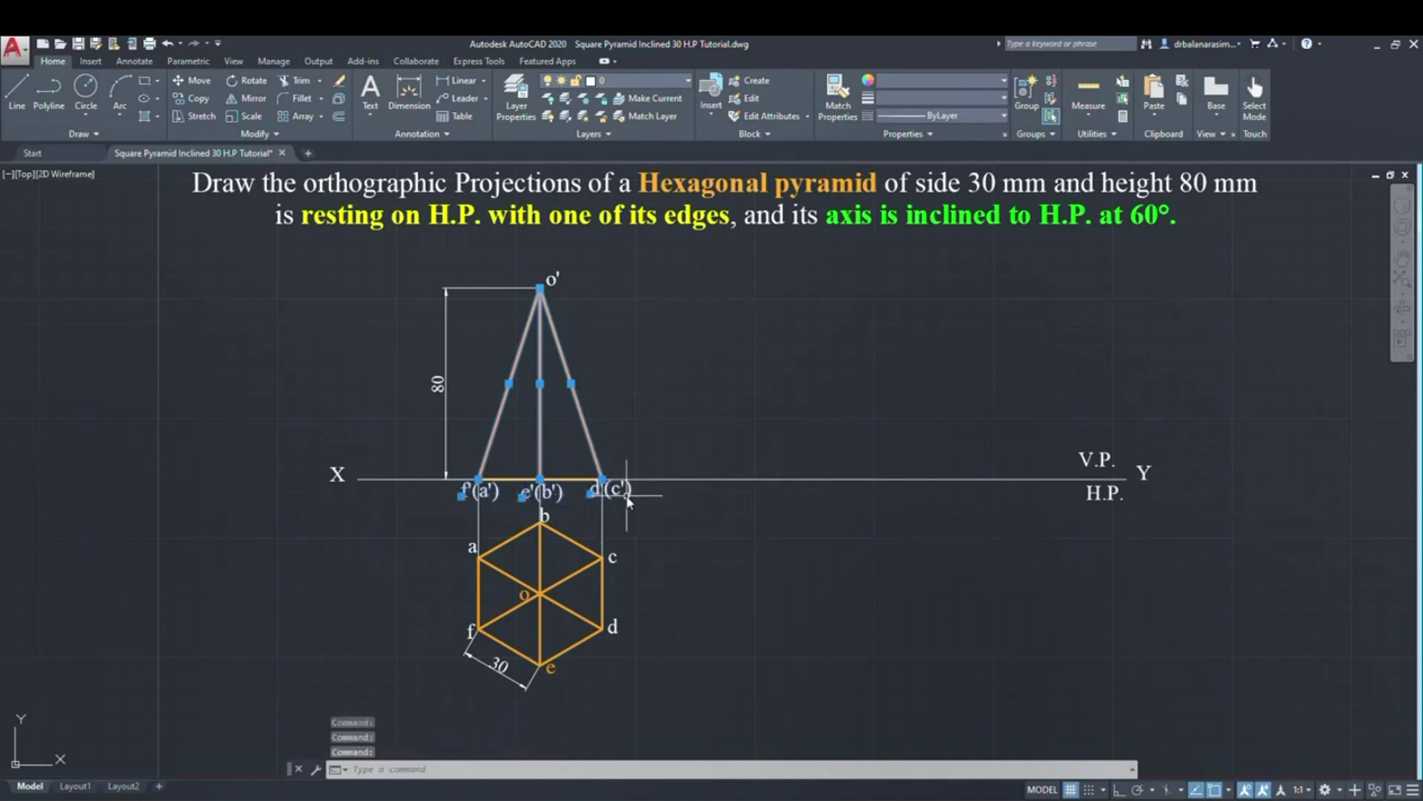
pyautogui.click(582, 479)
pyautogui.hotkey('ctrl', 'c')
pyautogui.hotkey('ctrl', 'v')
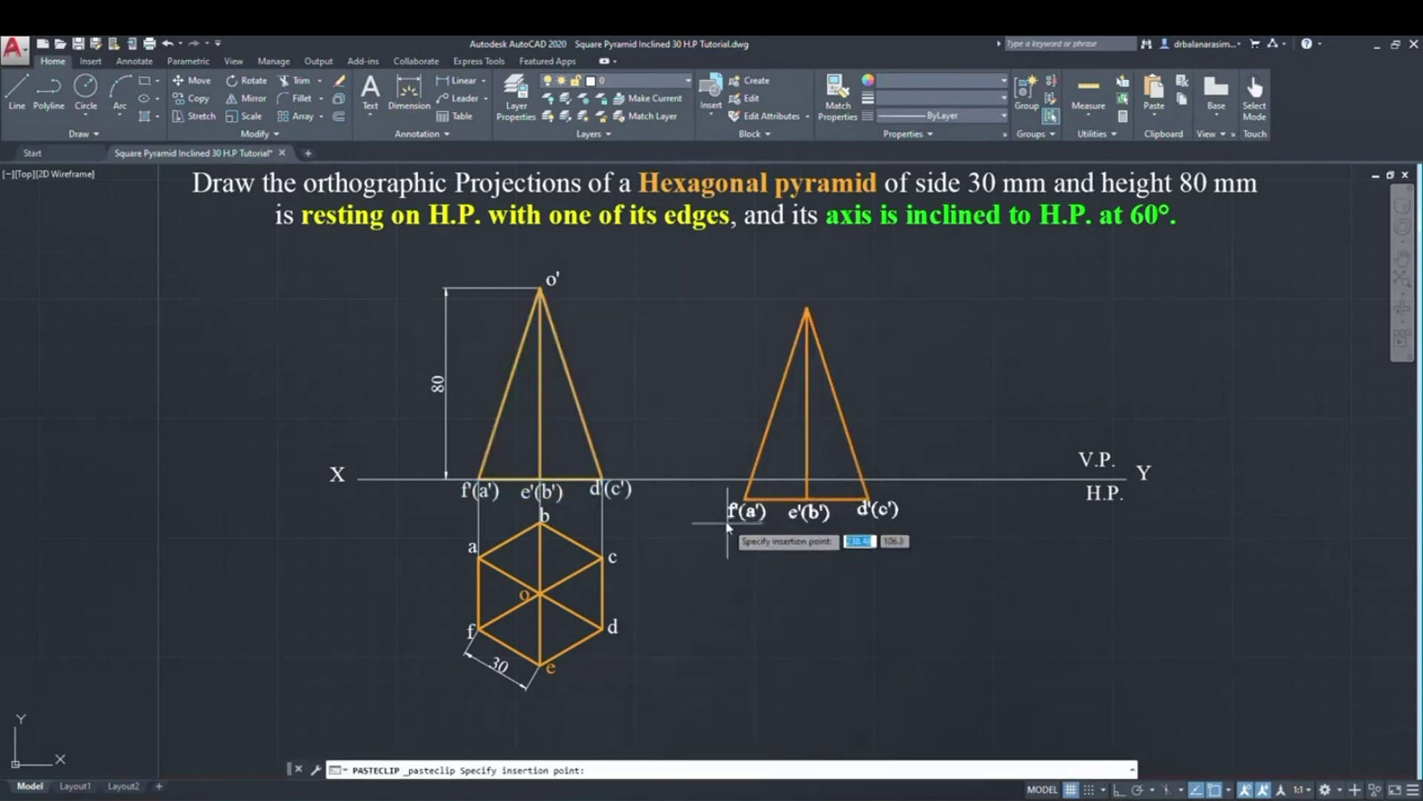
pyautogui.press('Escape')
# - Copy the pyramid's front view with all its labels, including o', and paste it above the XY line, right of the original
pyautogui.moveTo(636, 371)
pyautogui.mouseDown()
pyautogui.moveTo(493, 379)
pyautogui.moveTo(591, 295)
pyautogui.mouseUp()
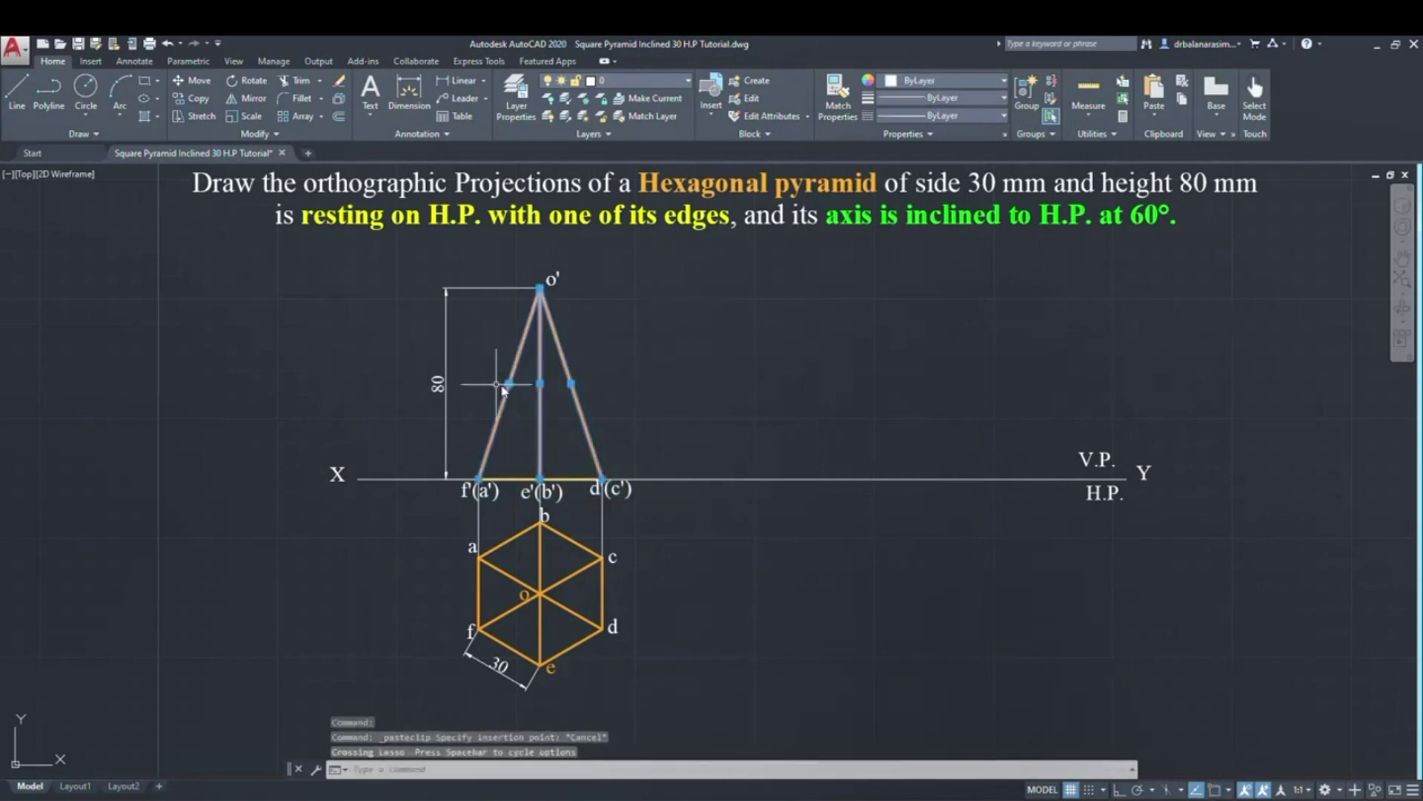
pyautogui.click(590, 479)
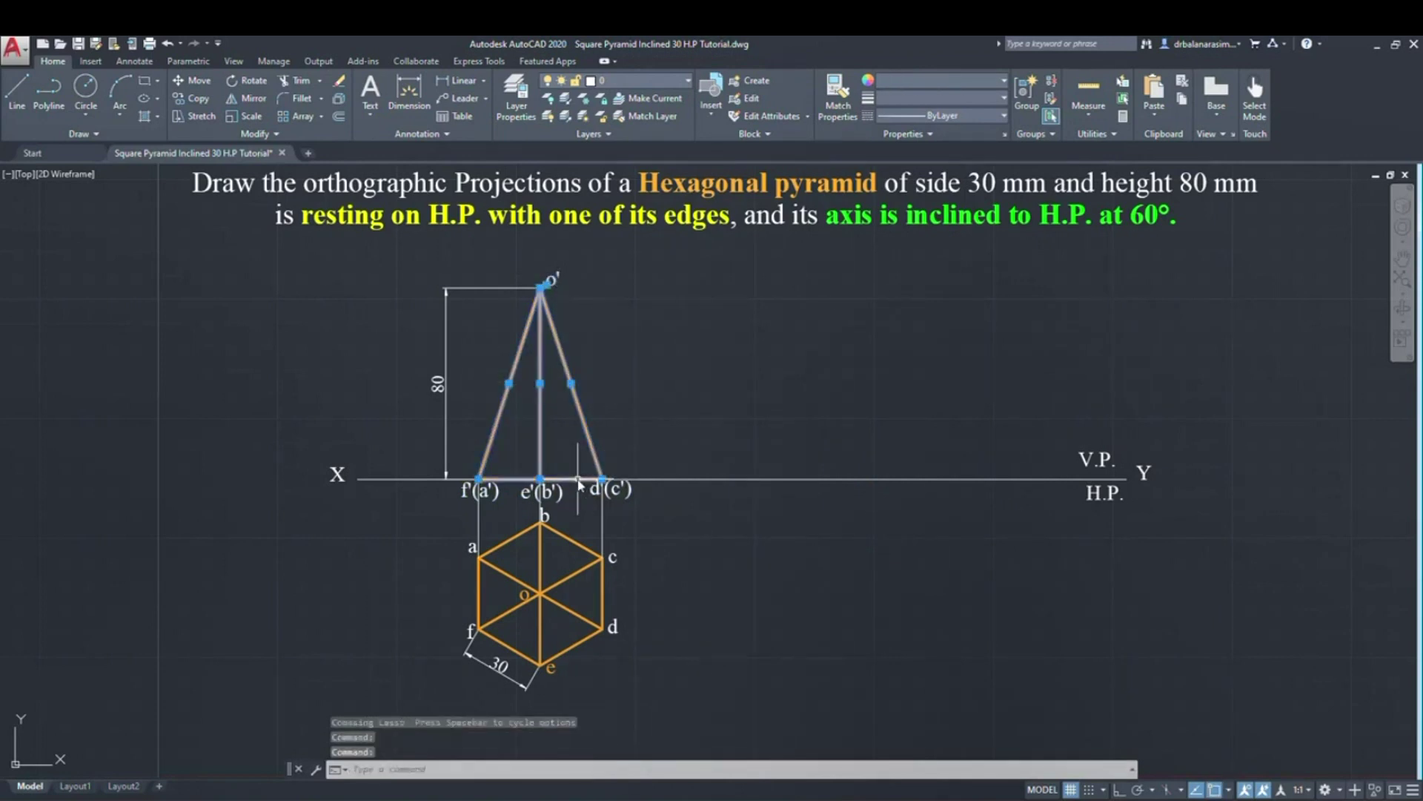
pyautogui.click(615, 490)
pyautogui.click(544, 491)
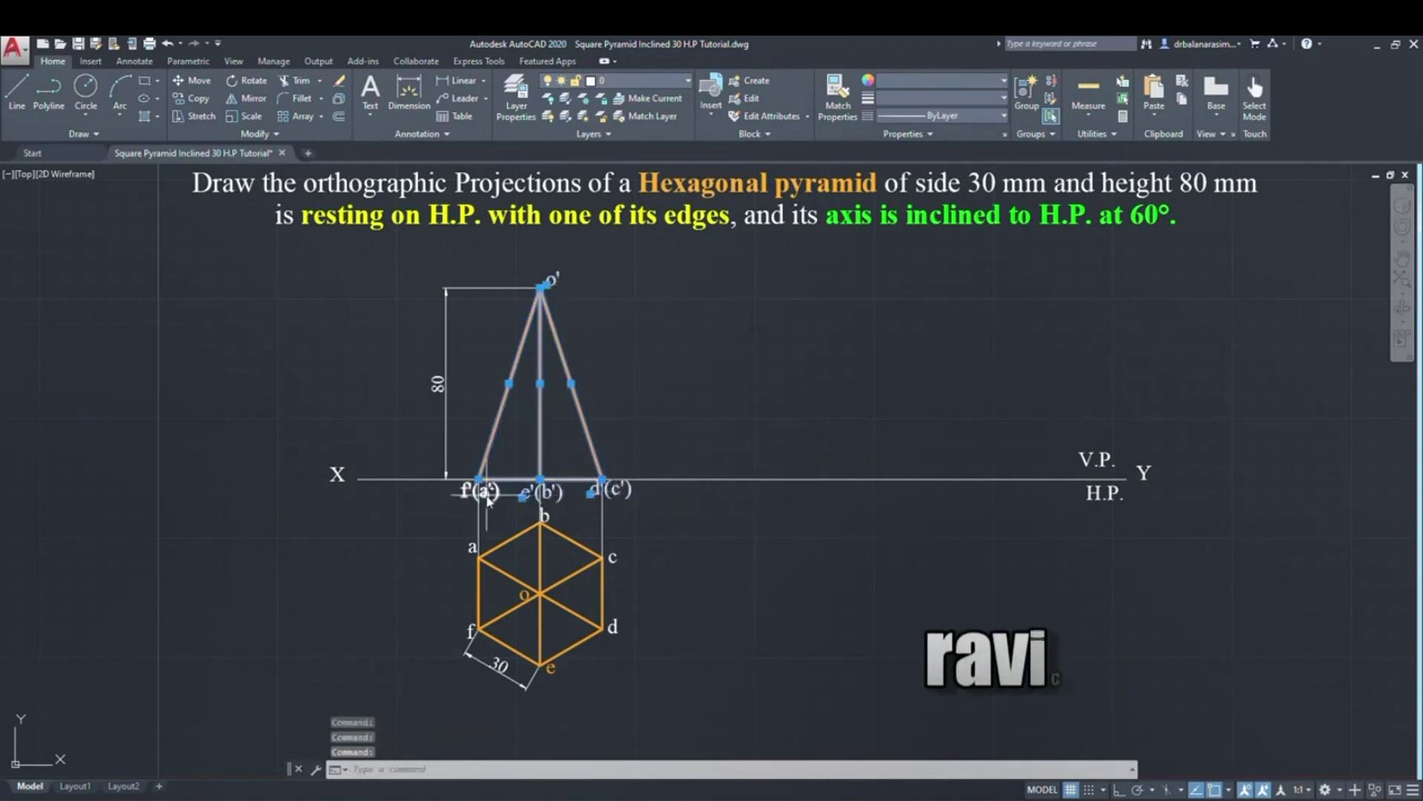
pyautogui.click(481, 490)
pyautogui.hotkey('ctrl', 'c')
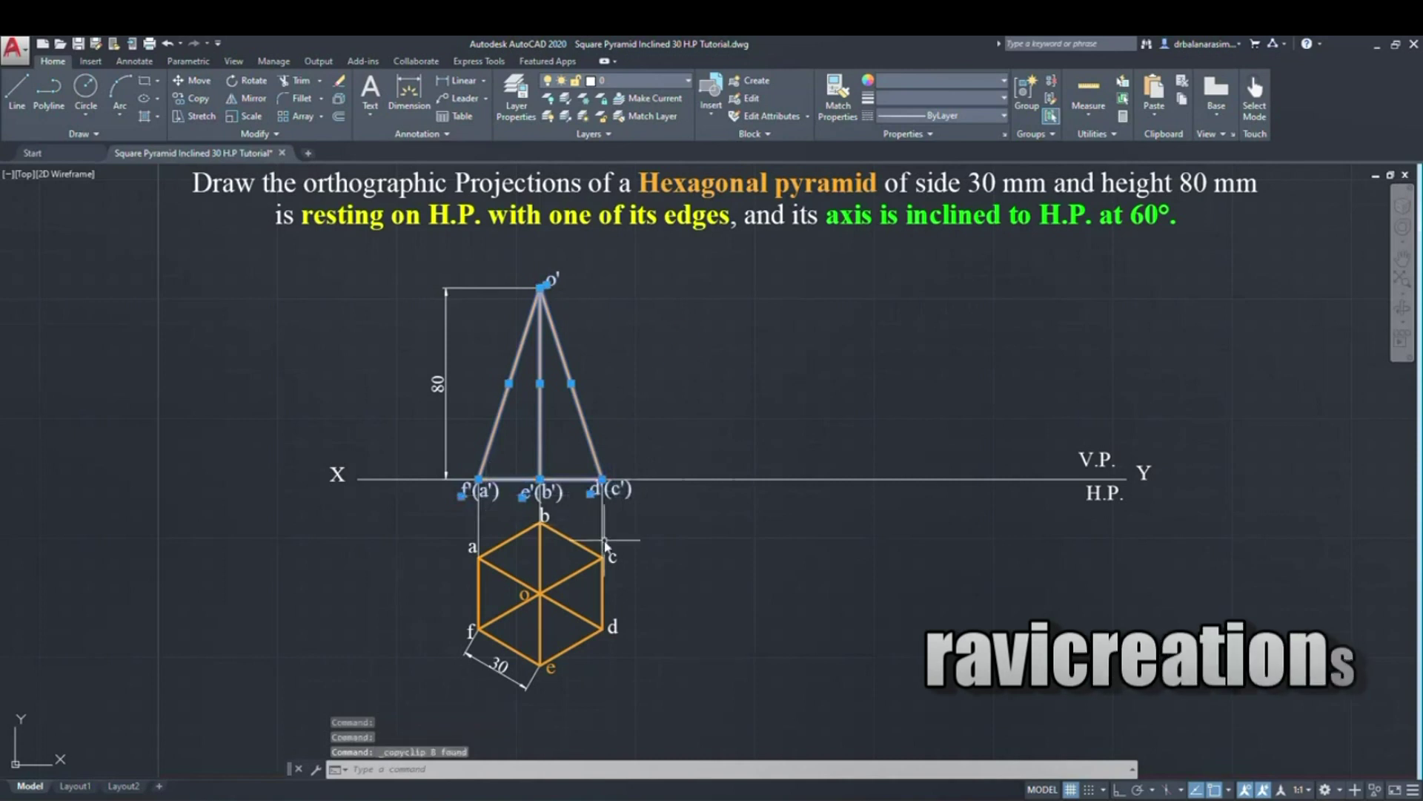
pyautogui.hotkey('ctrl', 'v')
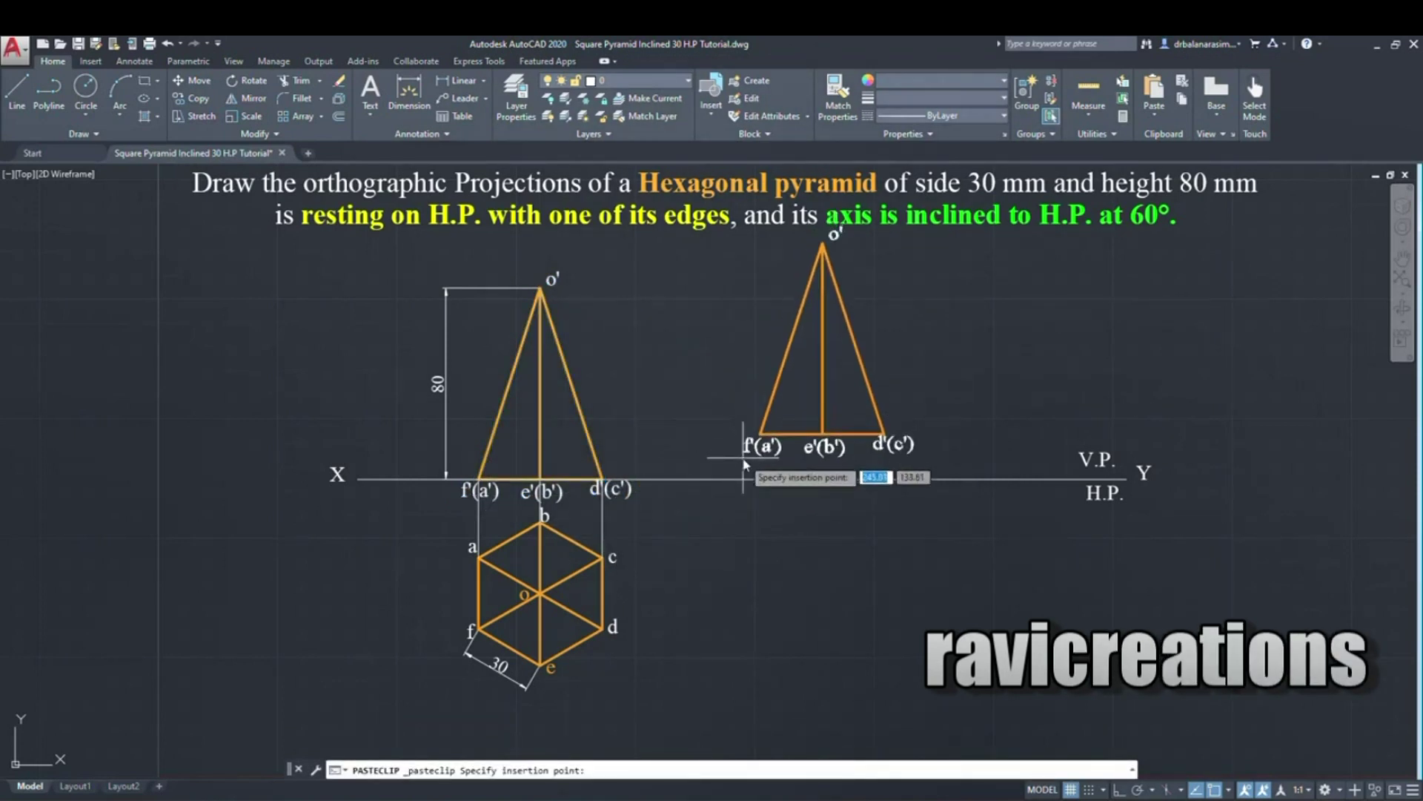
pyautogui.click(743, 458)
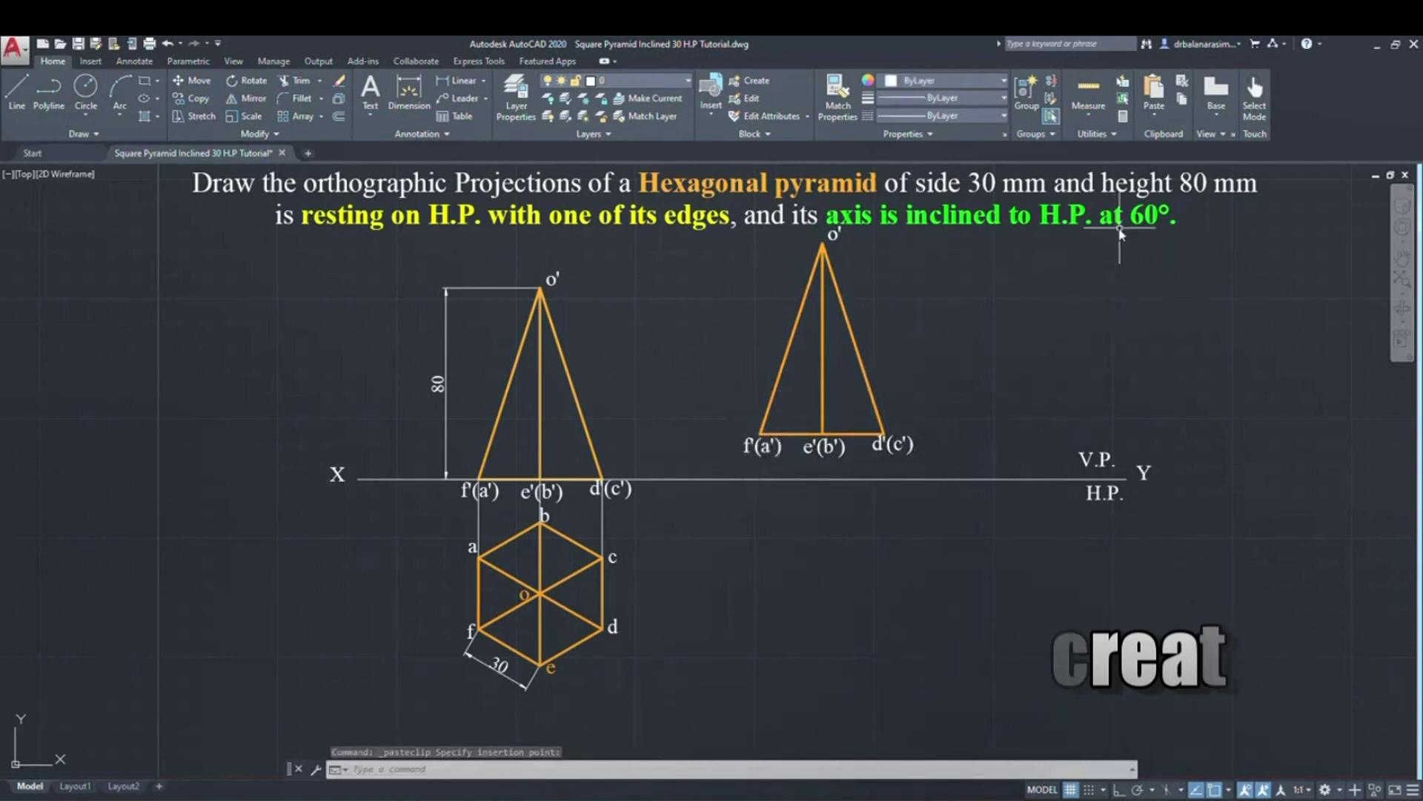
# - Rotate the copied front view and its labels by -30° about the midpoint of its base
pyautogui.click(916, 281)
pyautogui.moveTo(828, 289)
pyautogui.mouseDown()
pyautogui.moveTo(742, 370)
pyautogui.moveTo(786, 460)
pyautogui.moveTo(911, 428)
pyautogui.mouseUp()
pyautogui.press('Escape')
pyautogui.moveTo(925, 309)
pyautogui.mouseDown()
pyautogui.moveTo(906, 304)
pyautogui.moveTo(741, 400)
pyautogui.moveTo(749, 453)
pyautogui.moveTo(887, 454)
pyautogui.mouseUp()
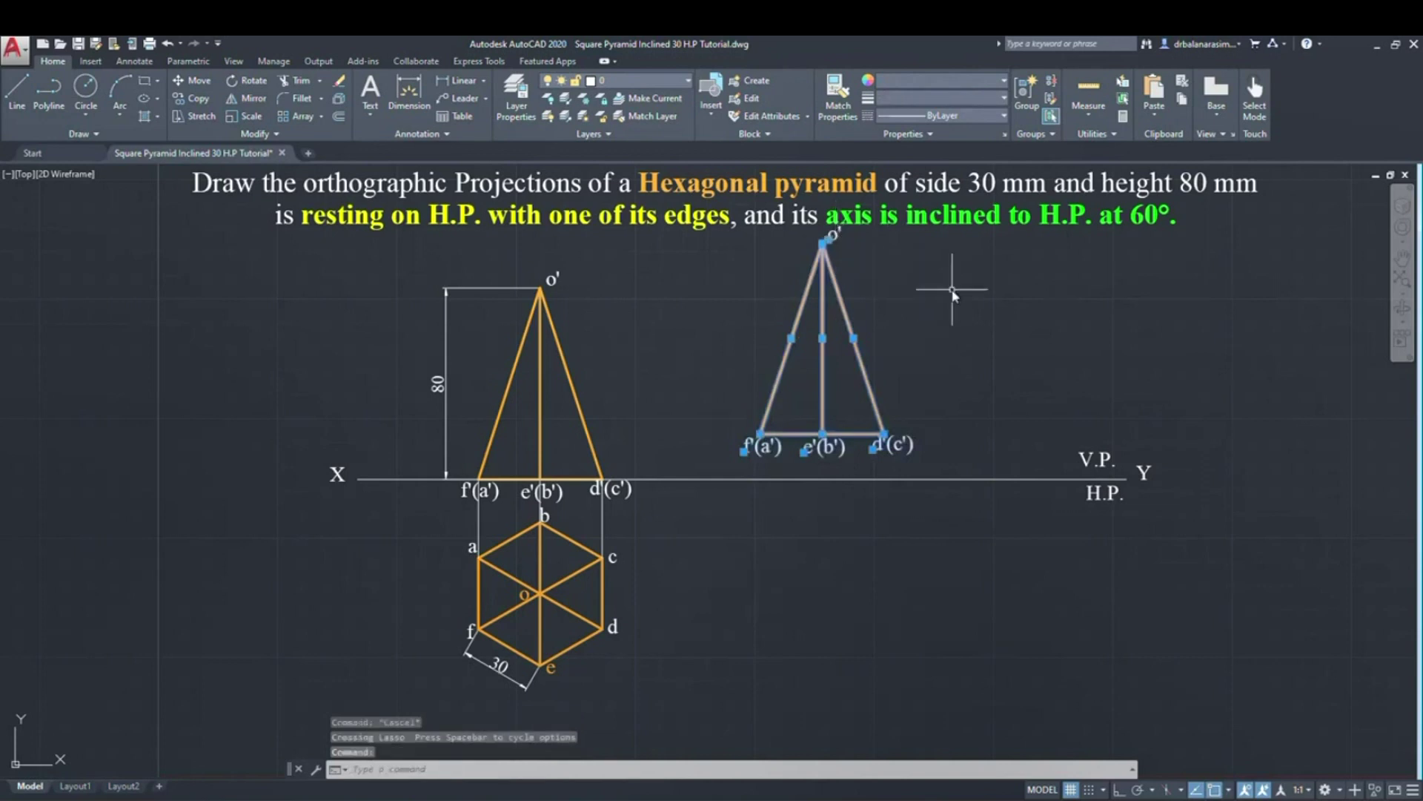
pyautogui.write('ro')
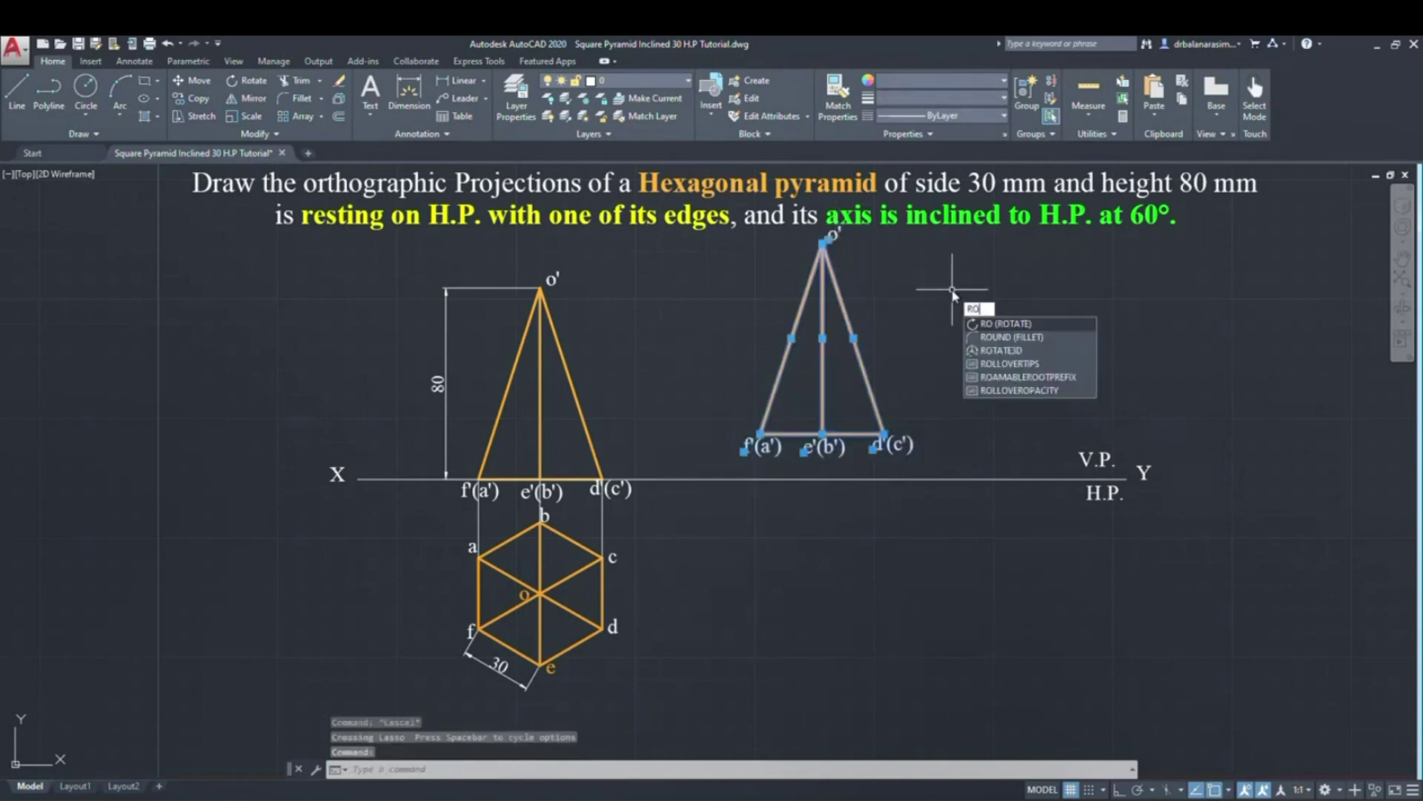
pyautogui.press('Return')
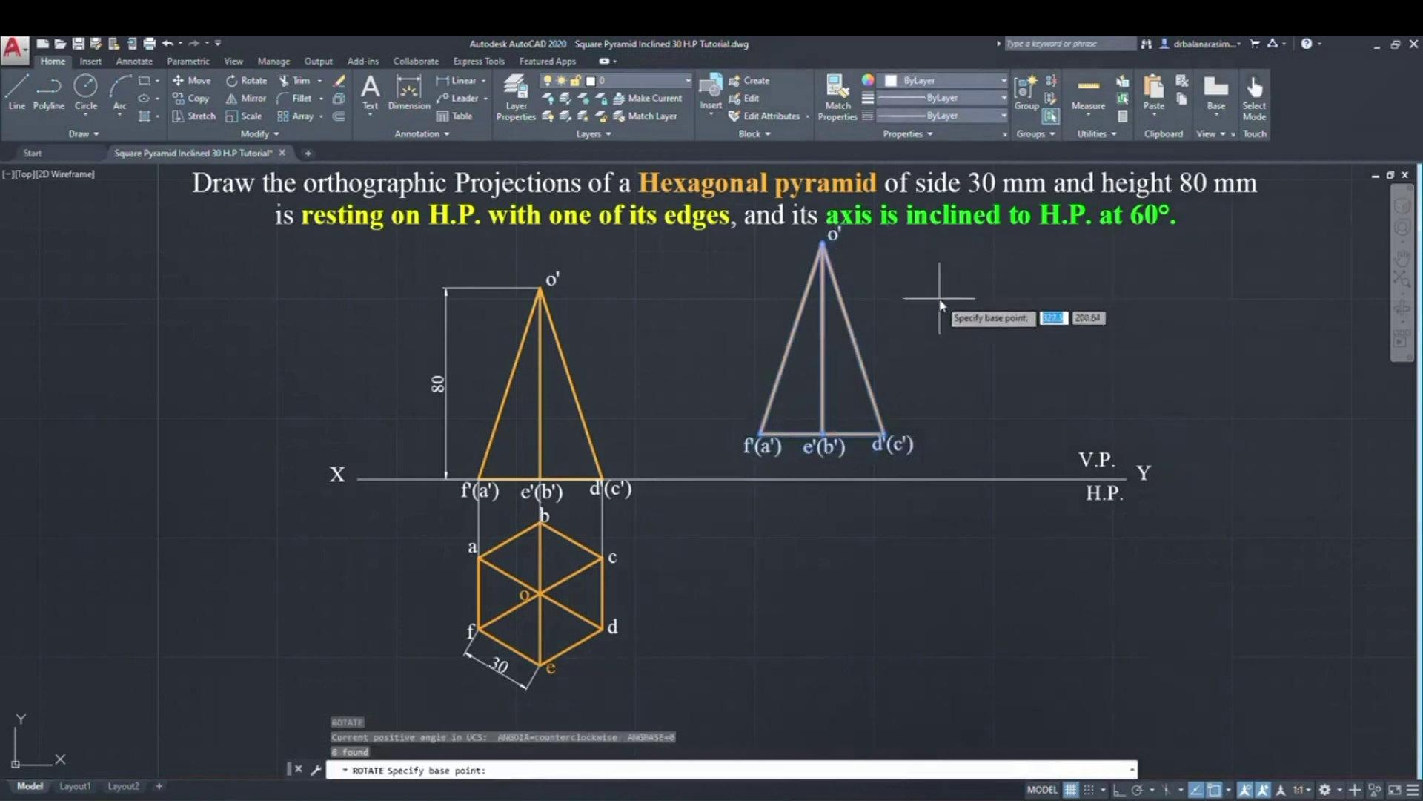
pyautogui.click(823, 434)
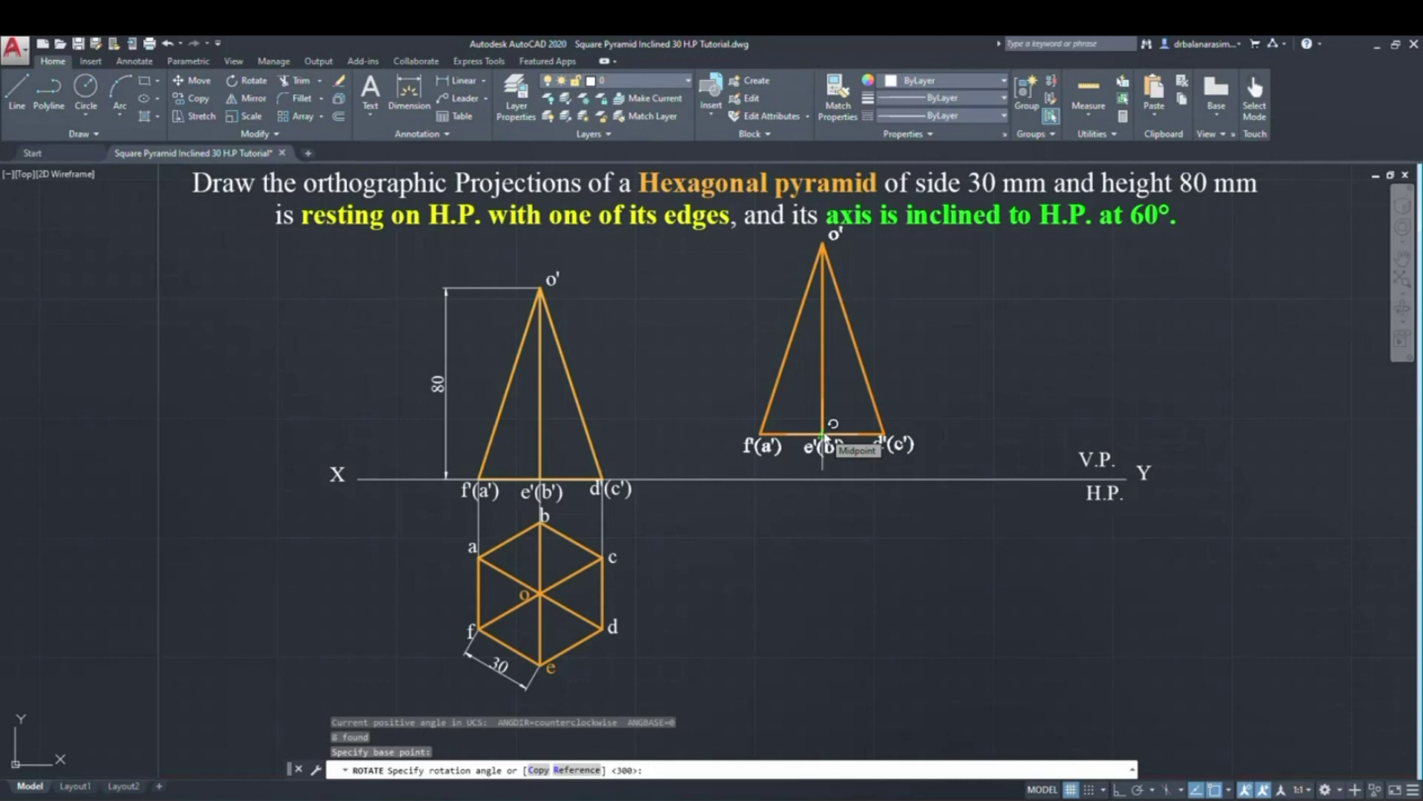
pyautogui.write('-30')
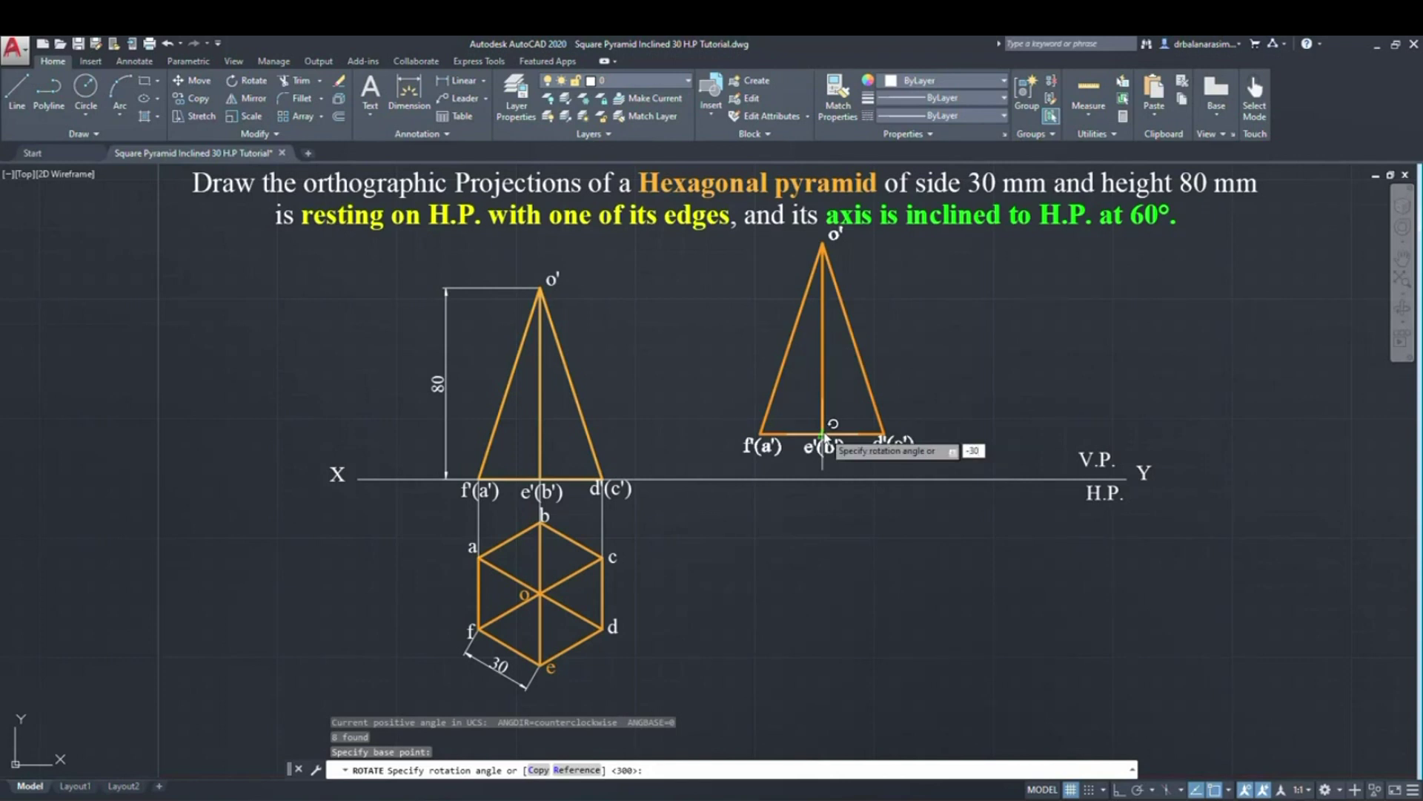
pyautogui.press('Return')
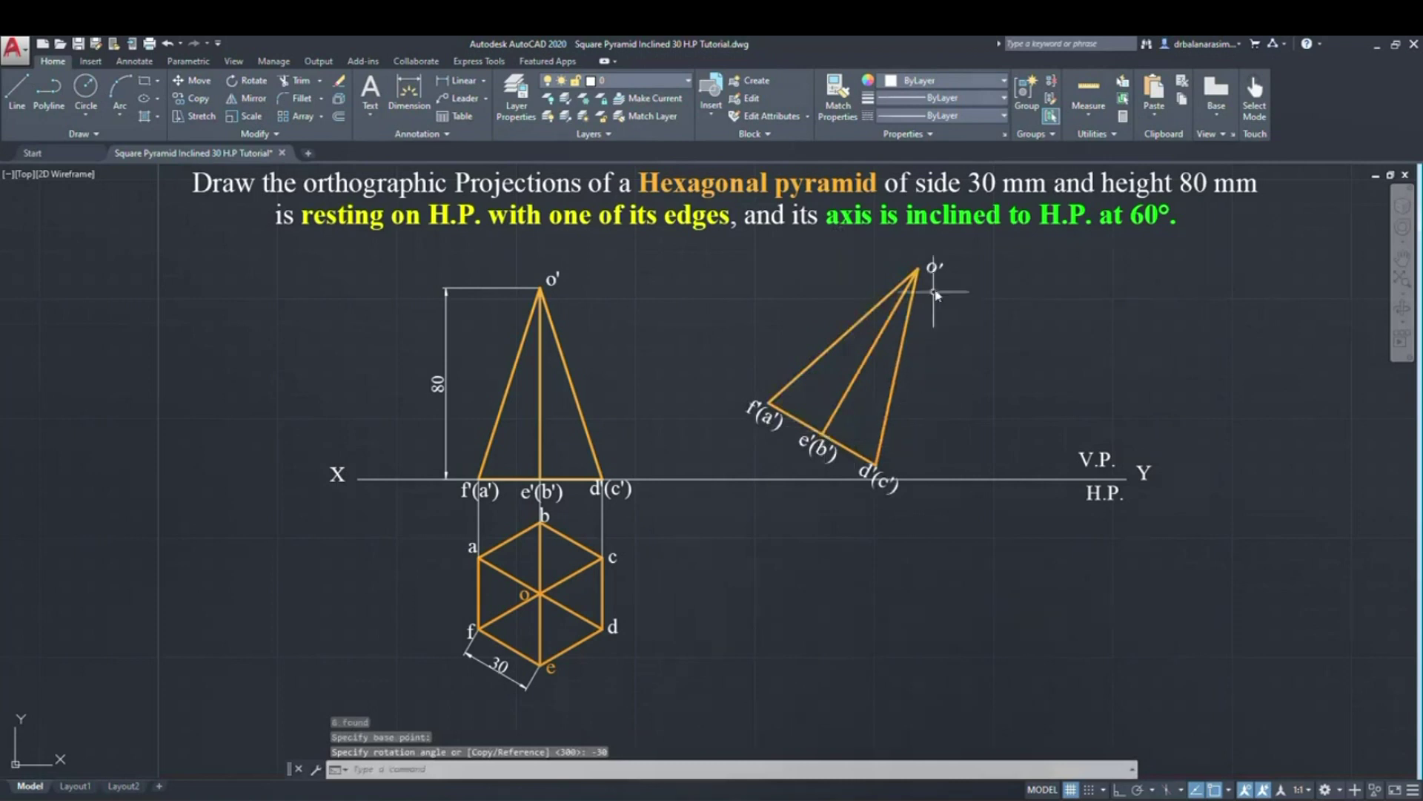
# - Move the tilted front view with its labels so that its base corner d'(c') rests on the XY line
pyautogui.moveTo(952, 256)
pyautogui.mouseDown()
pyautogui.moveTo(771, 311)
pyautogui.moveTo(745, 375)
pyautogui.moveTo(754, 424)
pyautogui.moveTo(885, 467)
pyautogui.mouseUp()
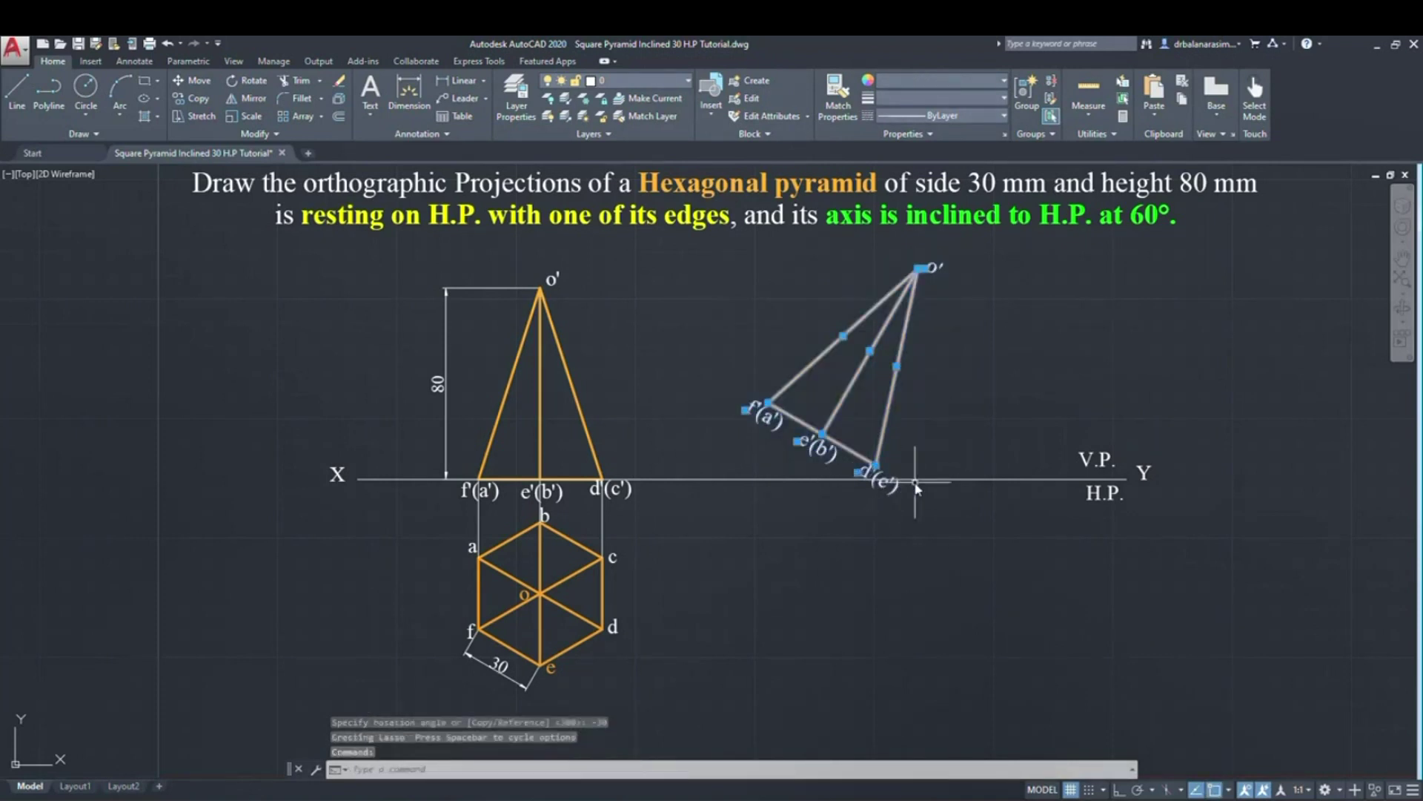
pyautogui.write('m')
pyautogui.press('Return')
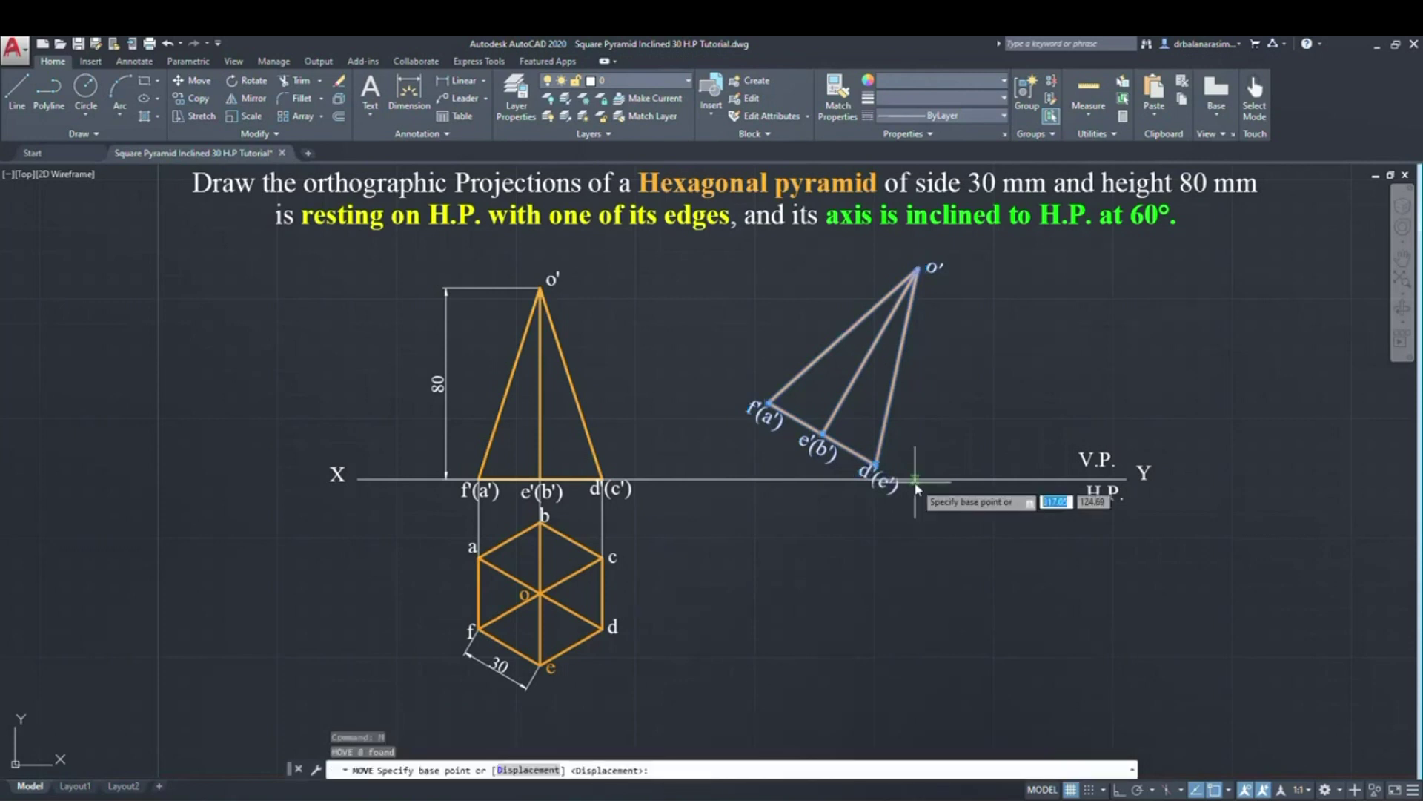
pyautogui.click(876, 465)
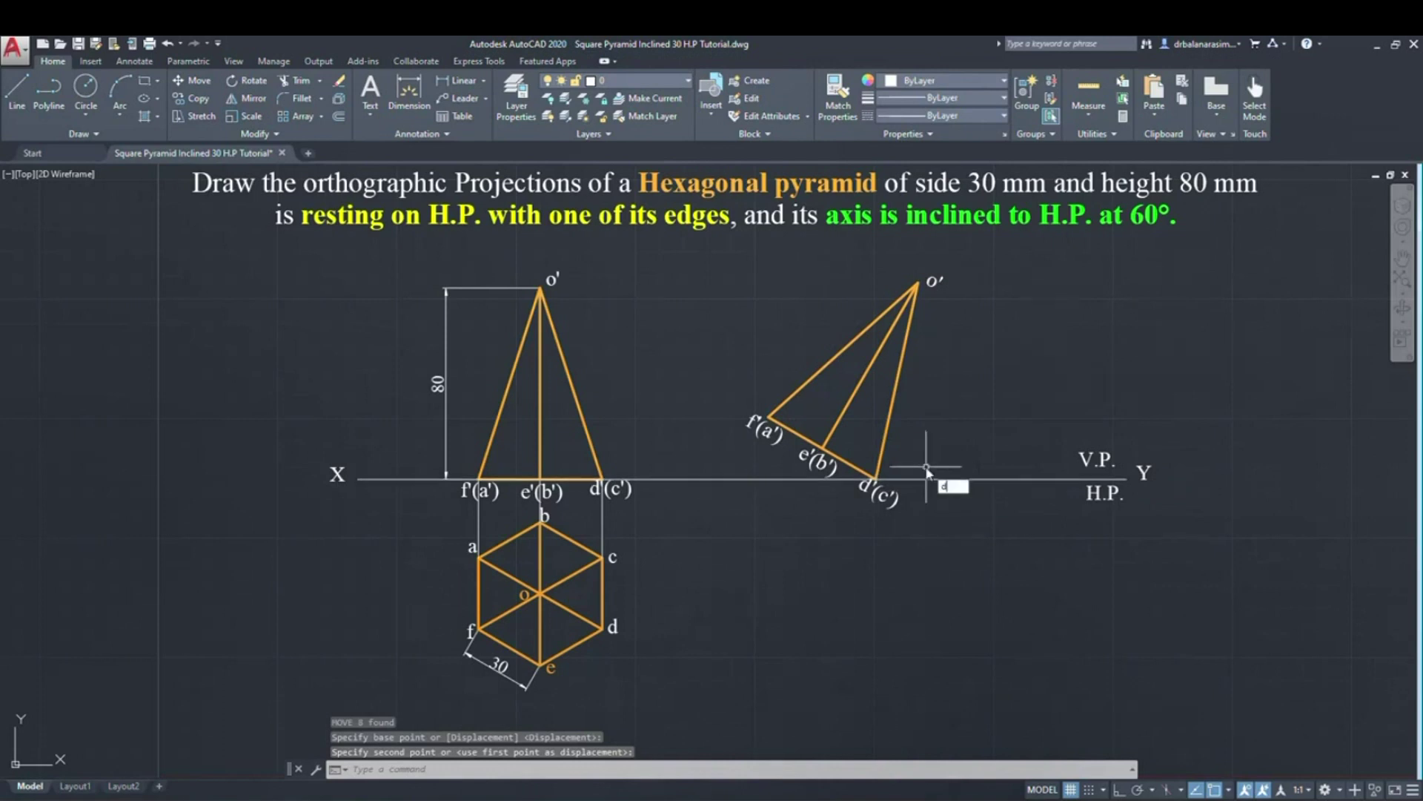
# - Add an angular dimension between the tilted pyramid's axis and the XY line
pyautogui.press('Return')
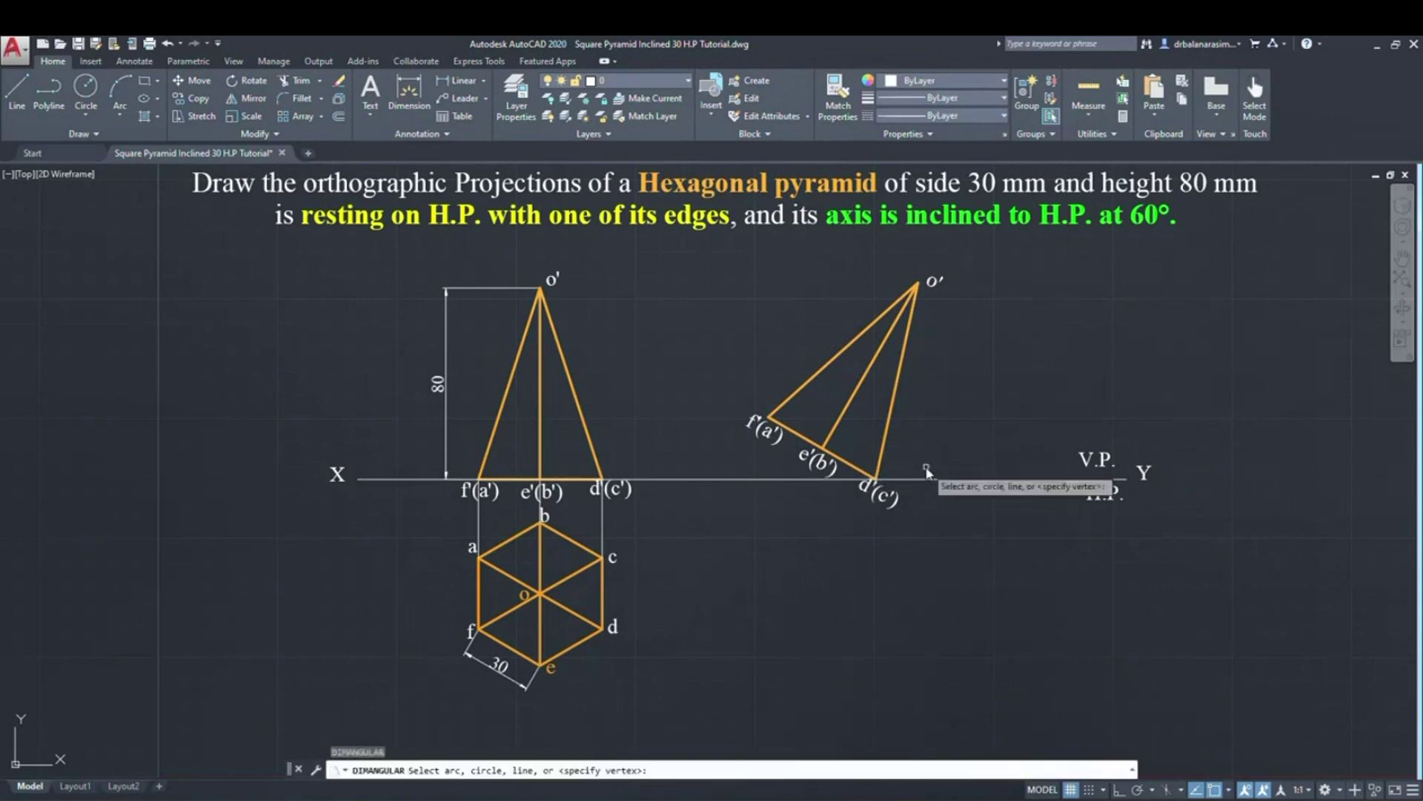
pyautogui.click(851, 412)
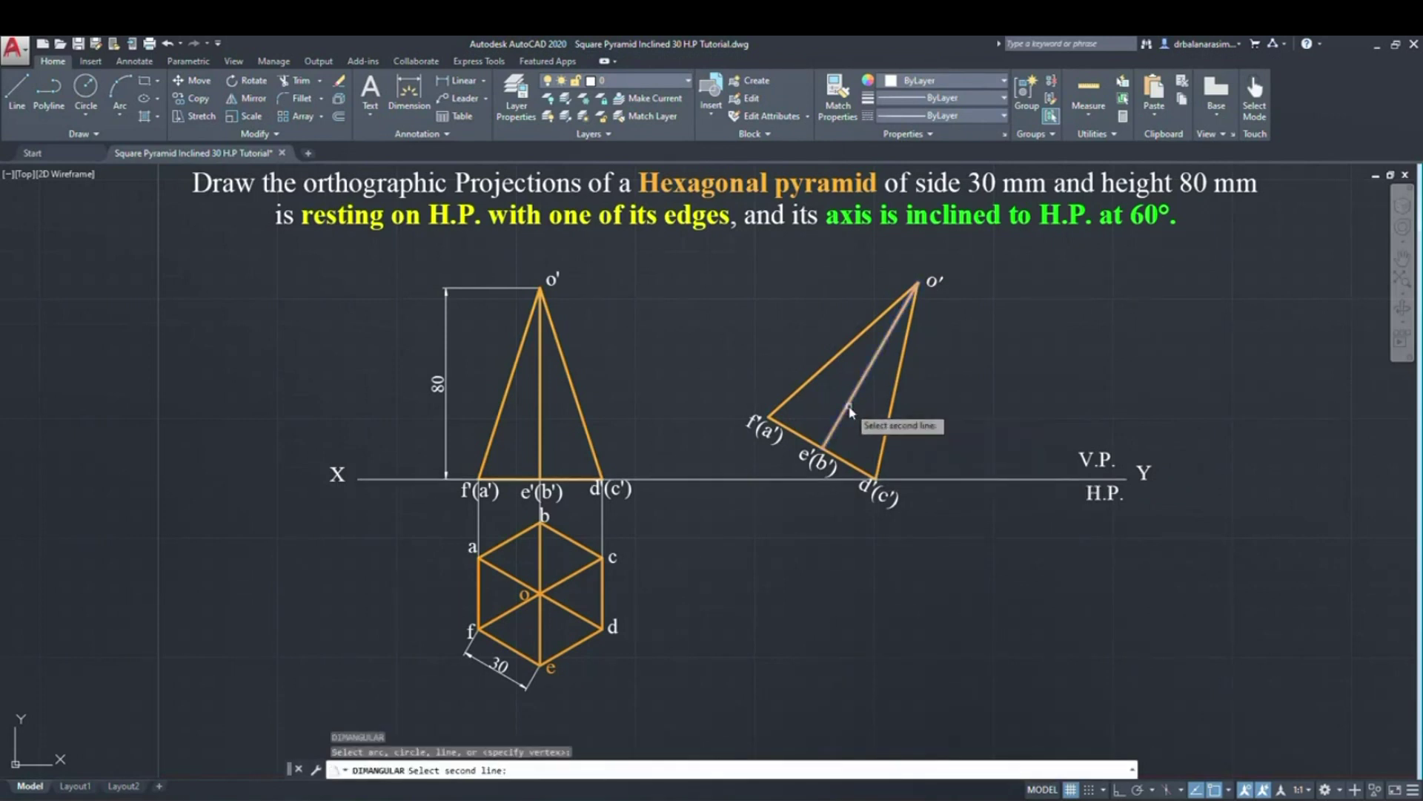
pyautogui.click(918, 478)
pyautogui.click(921, 462)
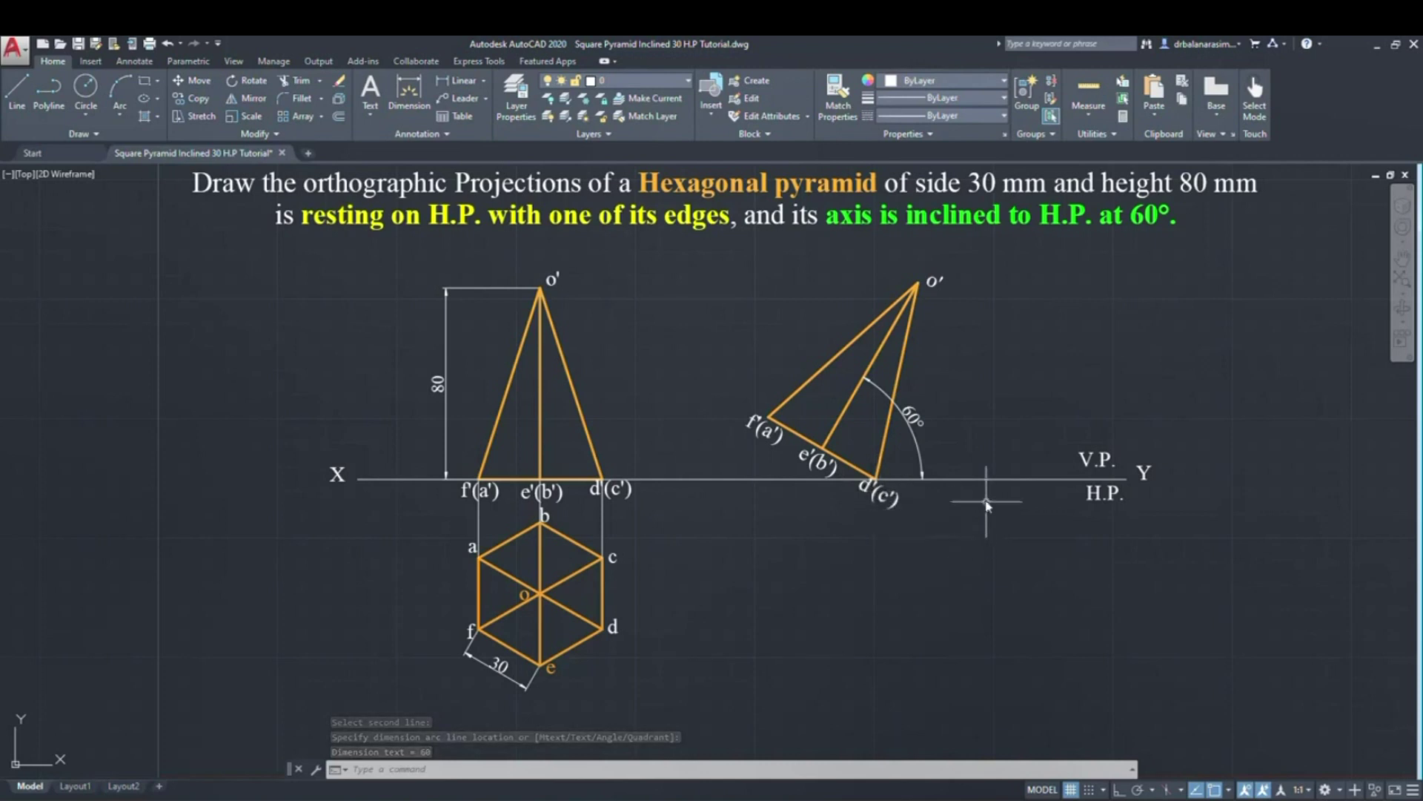
# - Draw a vertical projector with ortho on from corner f'(a') of the tilted view down past the XY line
pyautogui.write('l')
pyautogui.press('Return')
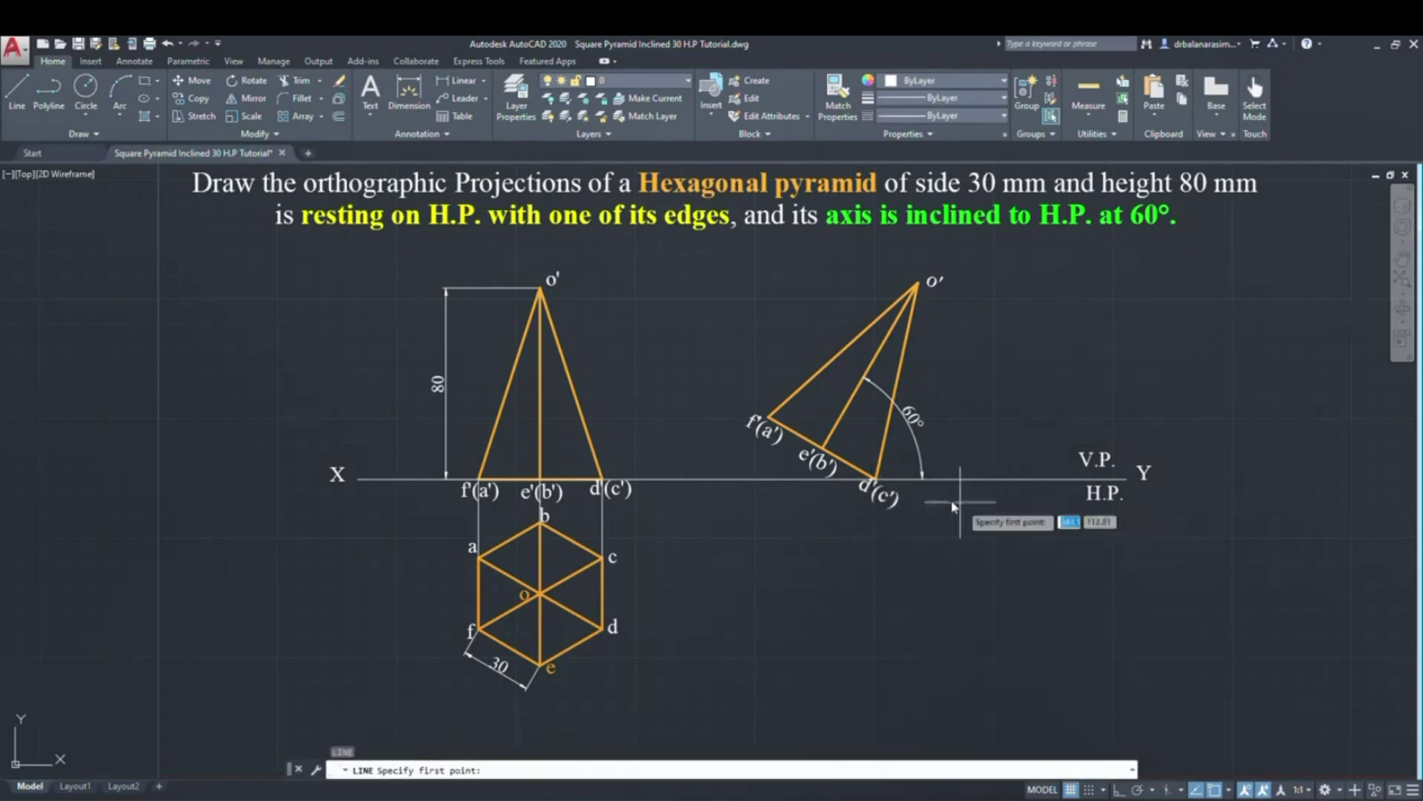
pyautogui.click(770, 417)
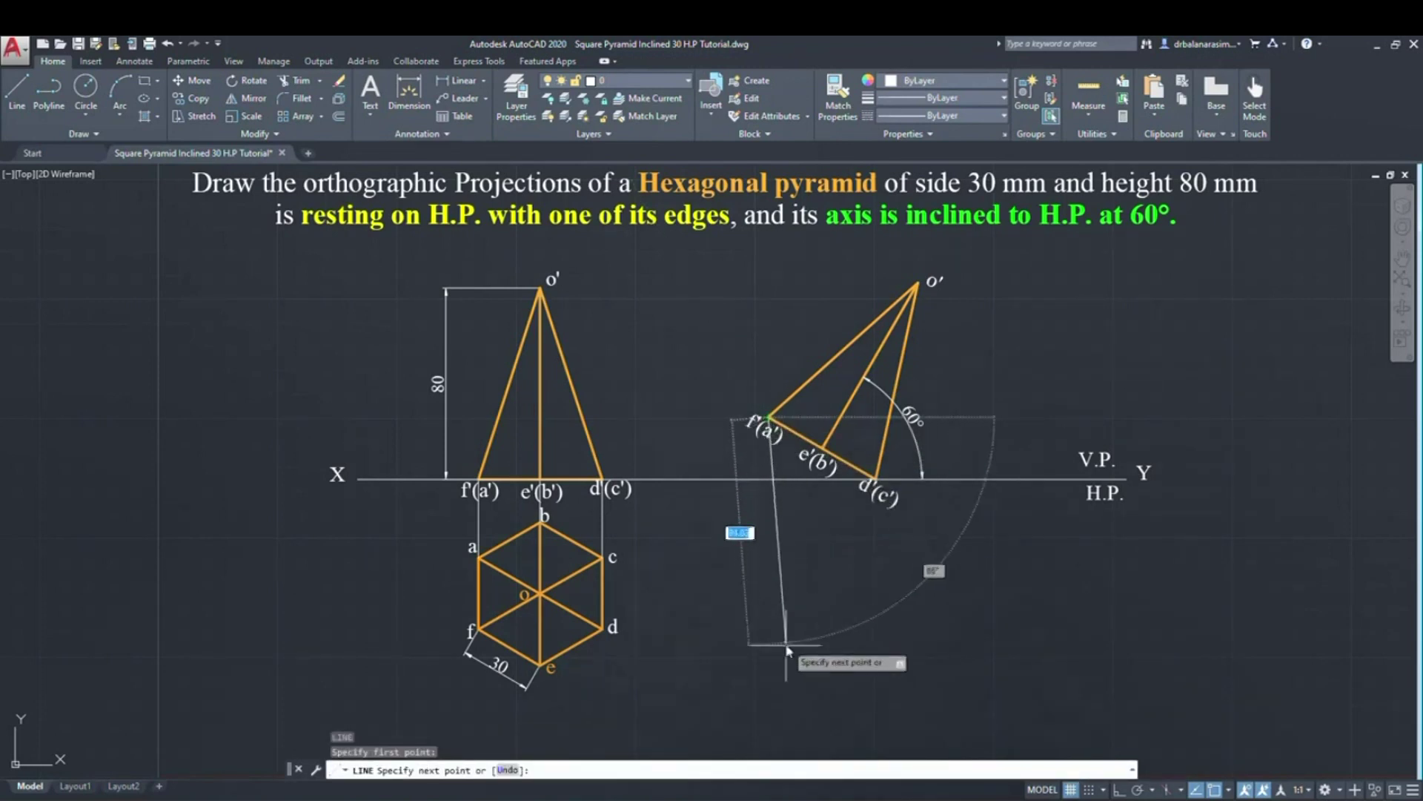
pyautogui.click(1120, 789)
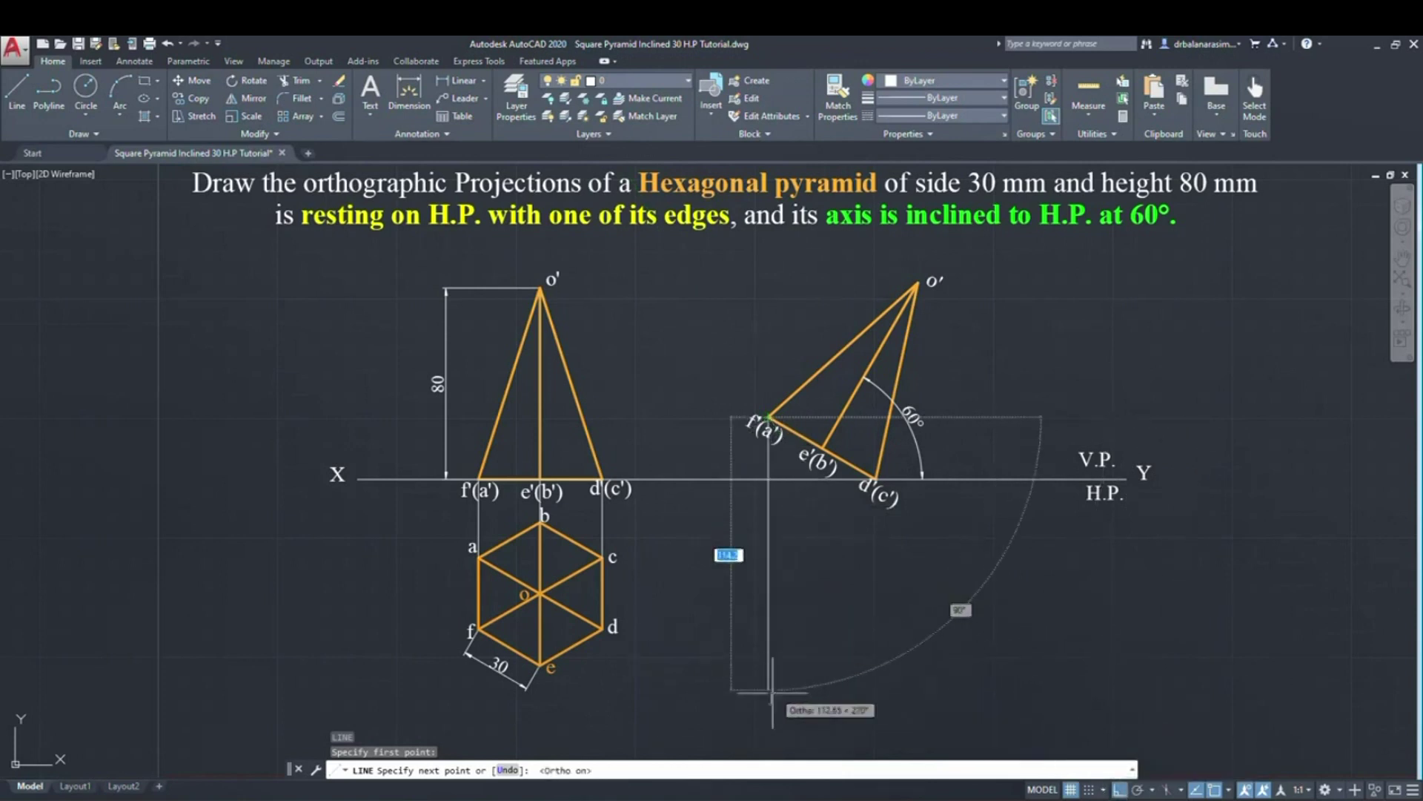
pyautogui.click(769, 706)
pyautogui.press('Return')
# - Draw vertical projectors from points e'(b') and d'(c') of the tilted view down below the XY line
pyautogui.press('Return')
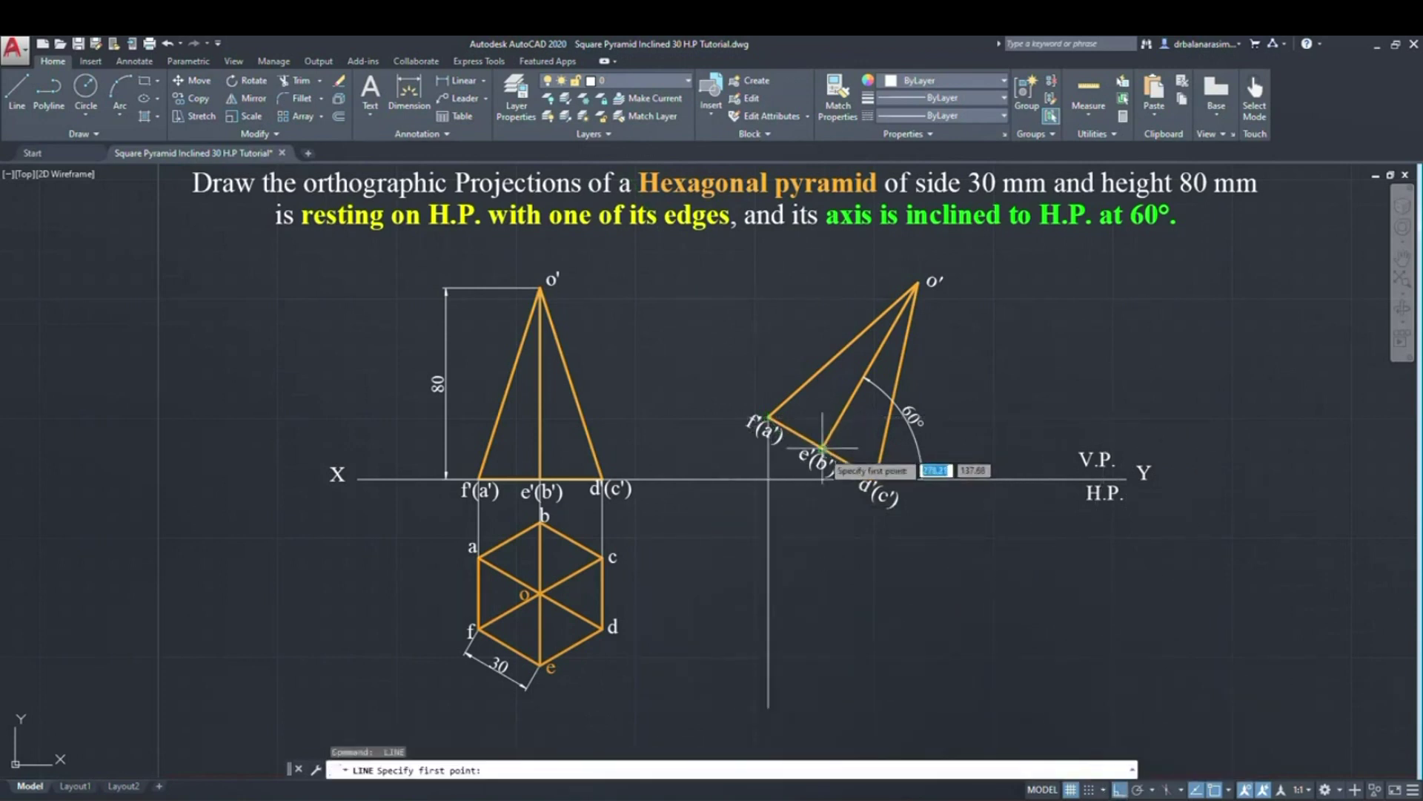
pyautogui.click(823, 448)
pyautogui.click(822, 711)
pyautogui.press('Return')
pyautogui.press('Return')
pyautogui.click(876, 480)
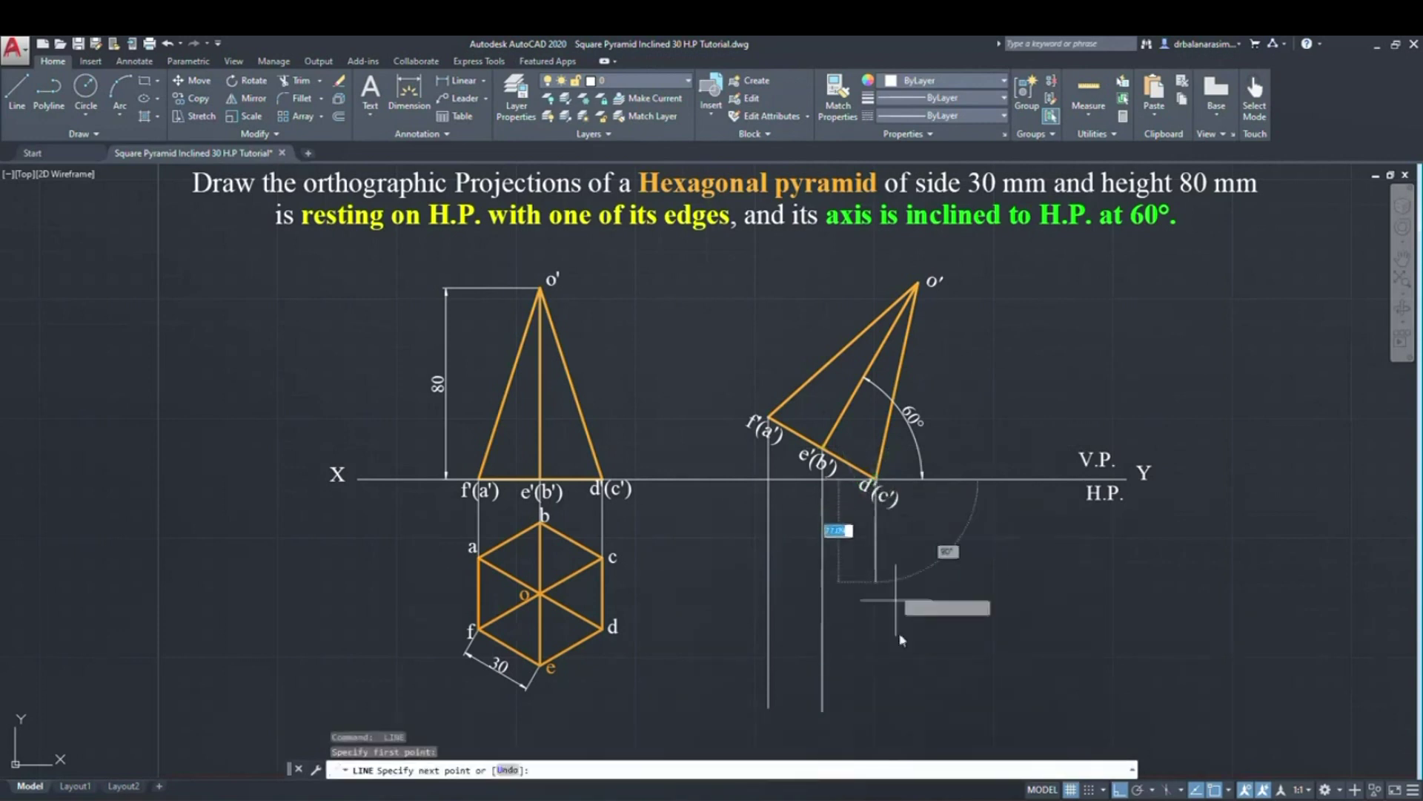
pyautogui.click(875, 708)
pyautogui.press('Return')
# - Draw a vertical projector from the tilted pyramid's apex o' down below the XY line
pyautogui.press('Return')
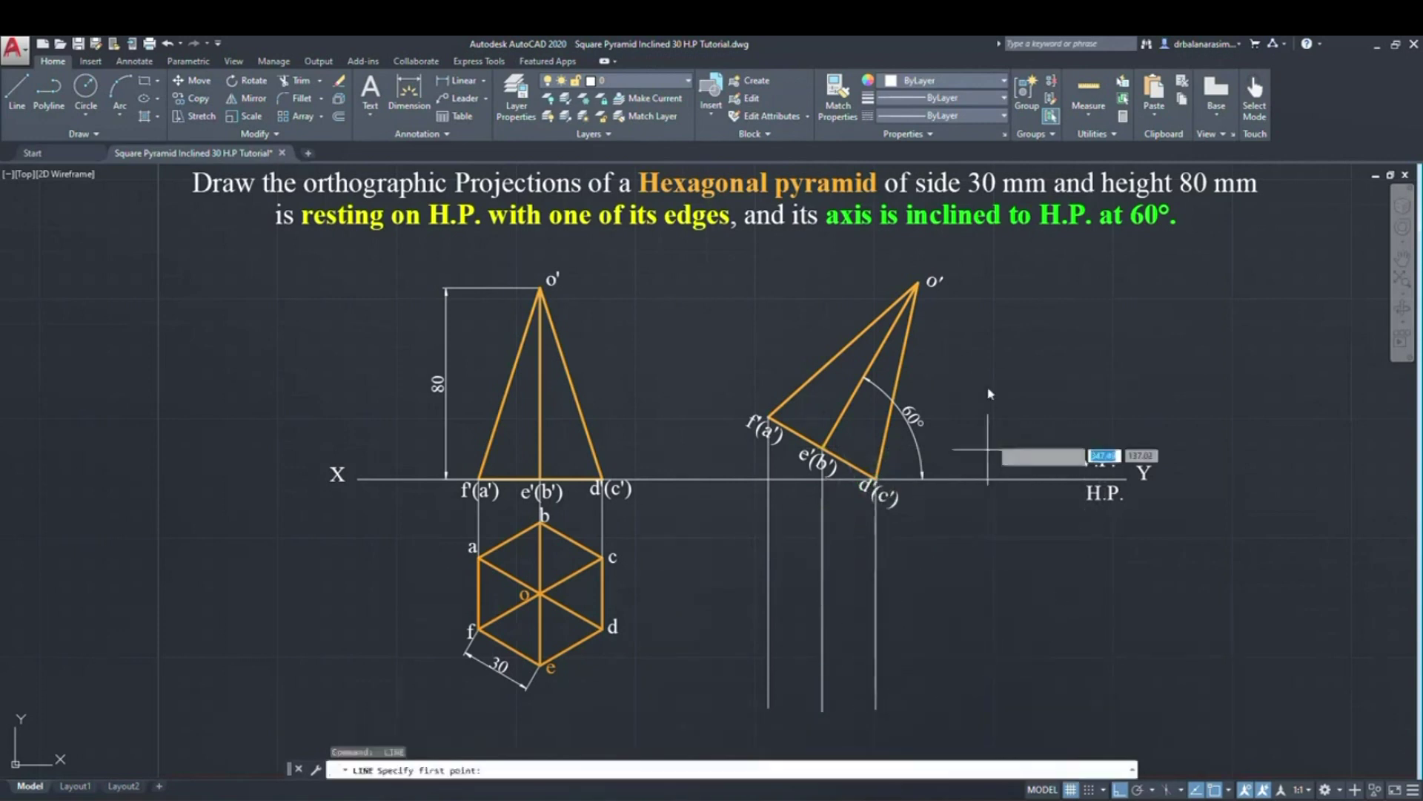
pyautogui.click(920, 288)
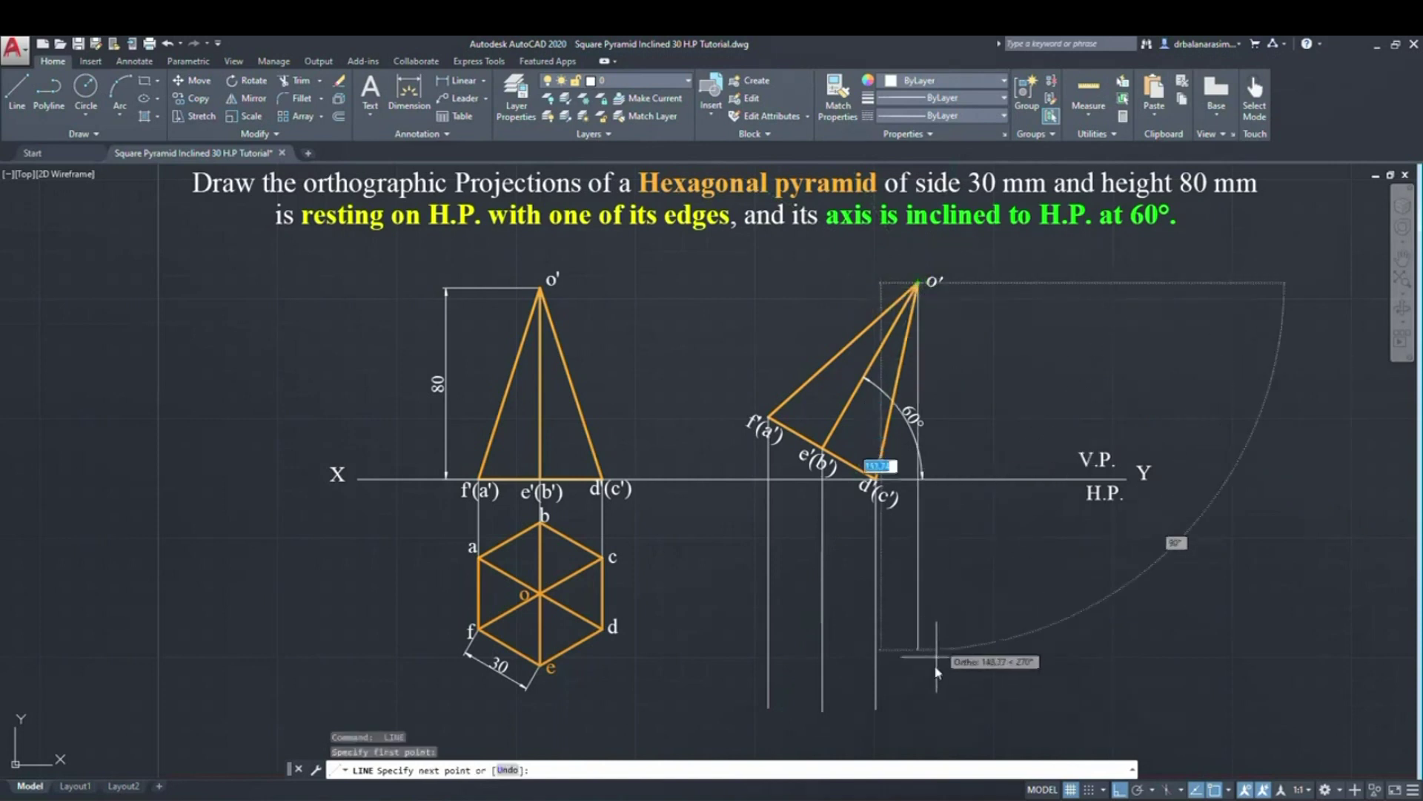
pyautogui.click(944, 723)
pyautogui.press('Return')
# - Draw horizontal projectors from top-view points b, c, d and e to the d'(c') projector, and from o to the o' projector
pyautogui.press('Return')
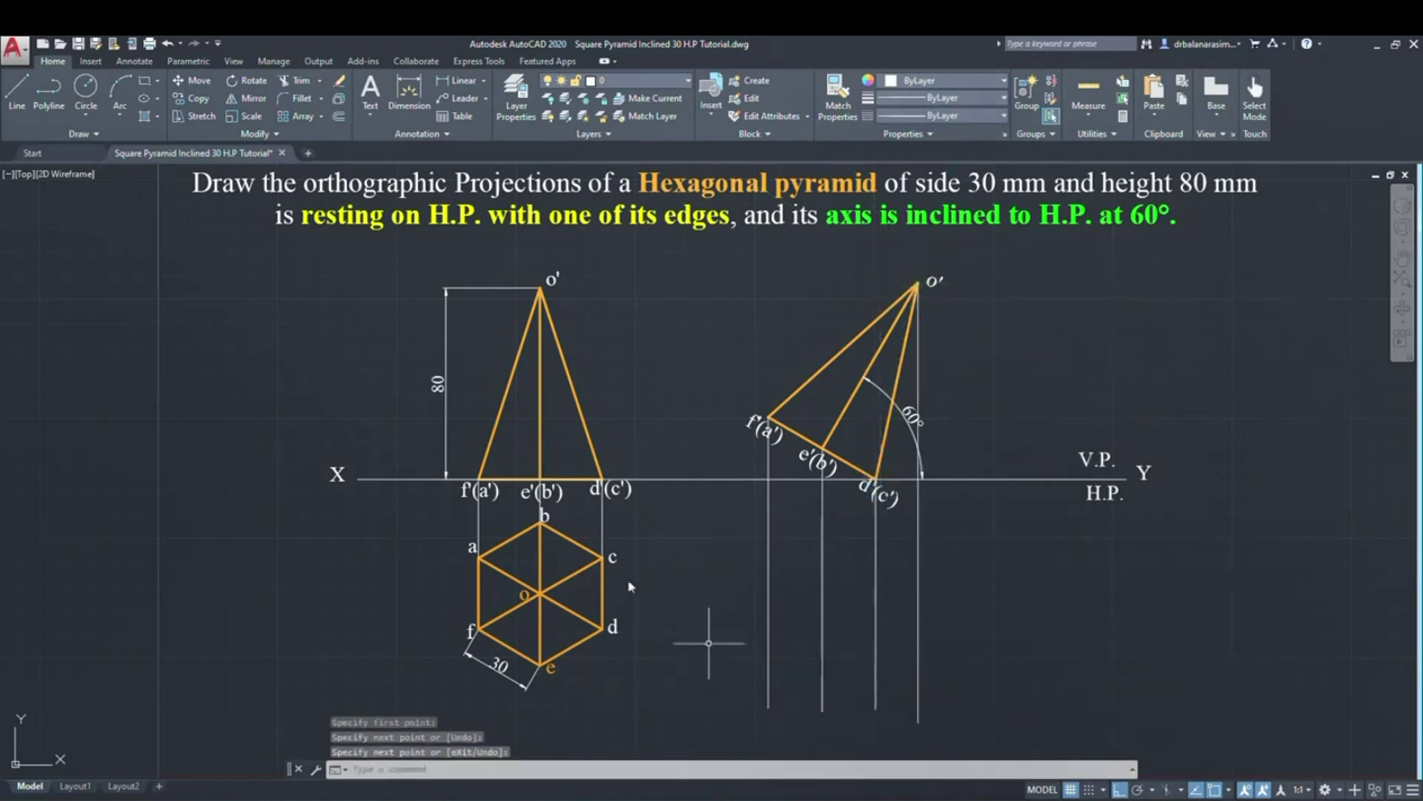
pyautogui.click(542, 525)
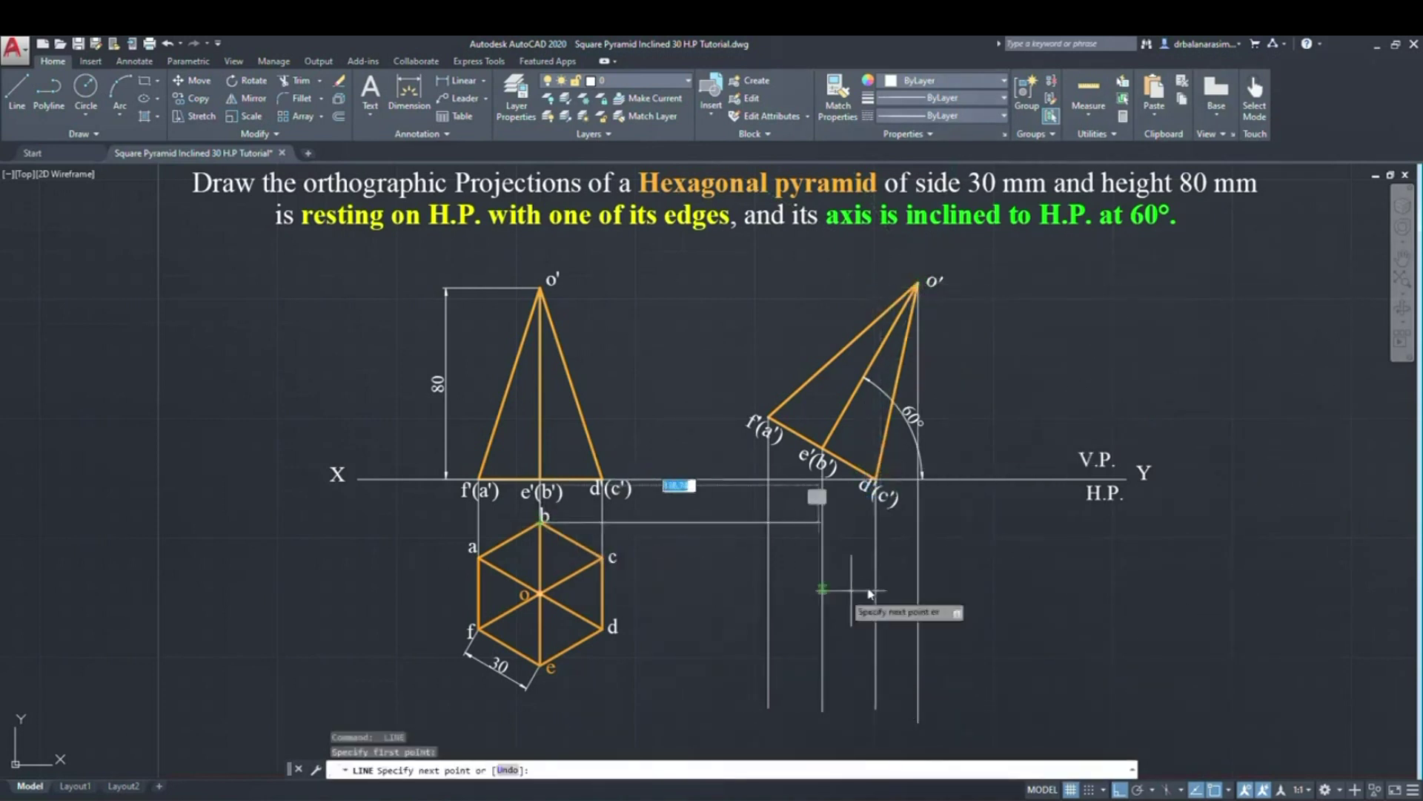
pyautogui.click(876, 523)
pyautogui.press('Return')
pyautogui.press('Return')
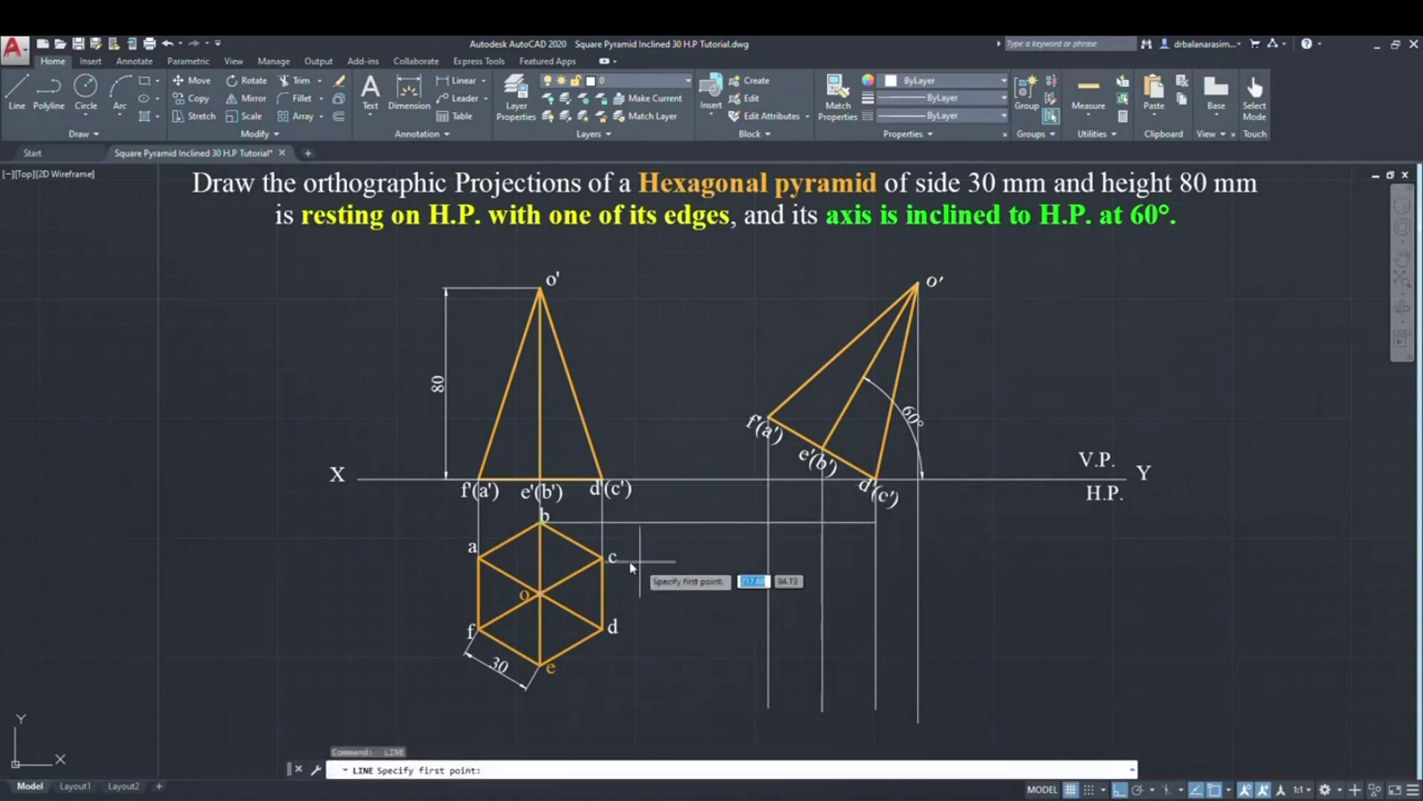
pyautogui.click(602, 557)
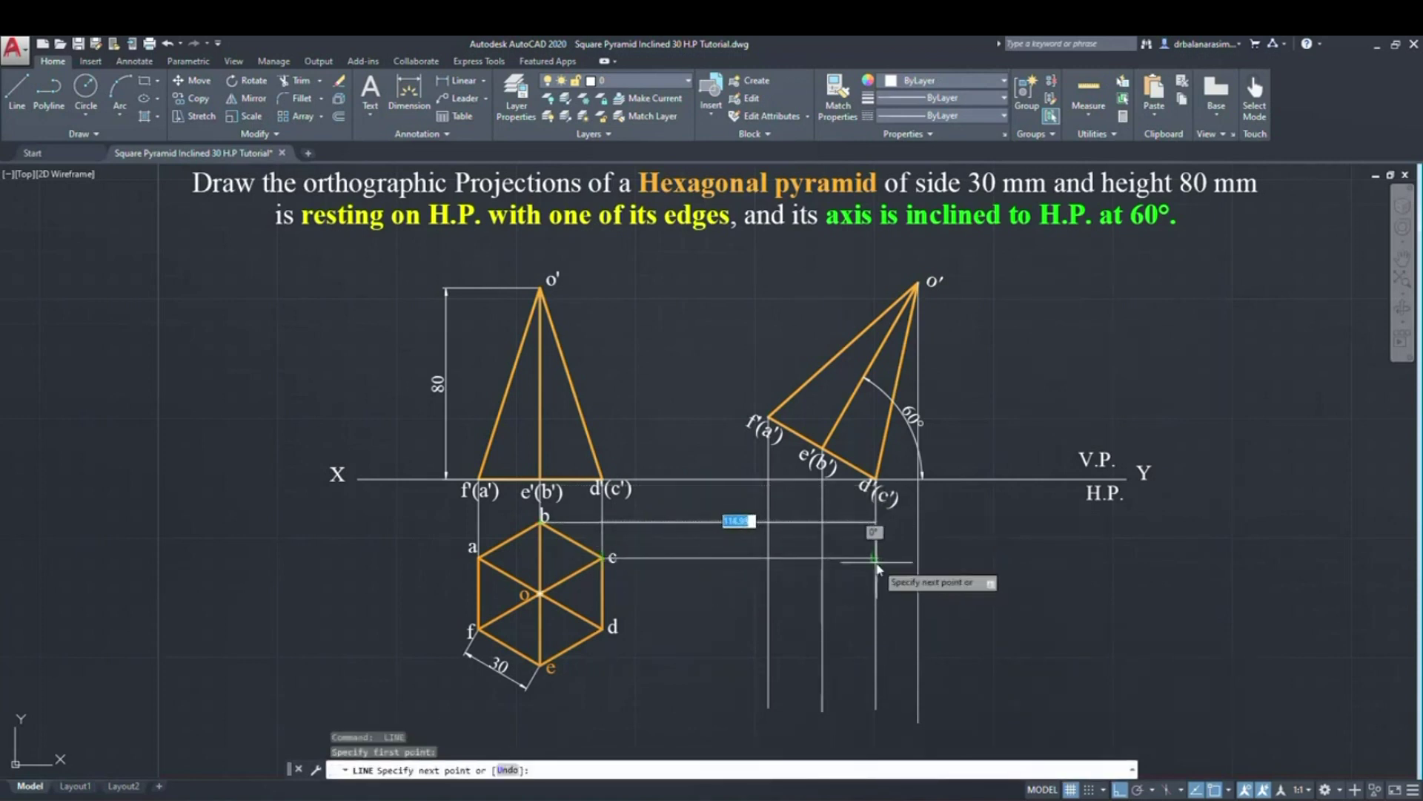
pyautogui.click(876, 557)
pyautogui.press('Return')
pyautogui.press('Return')
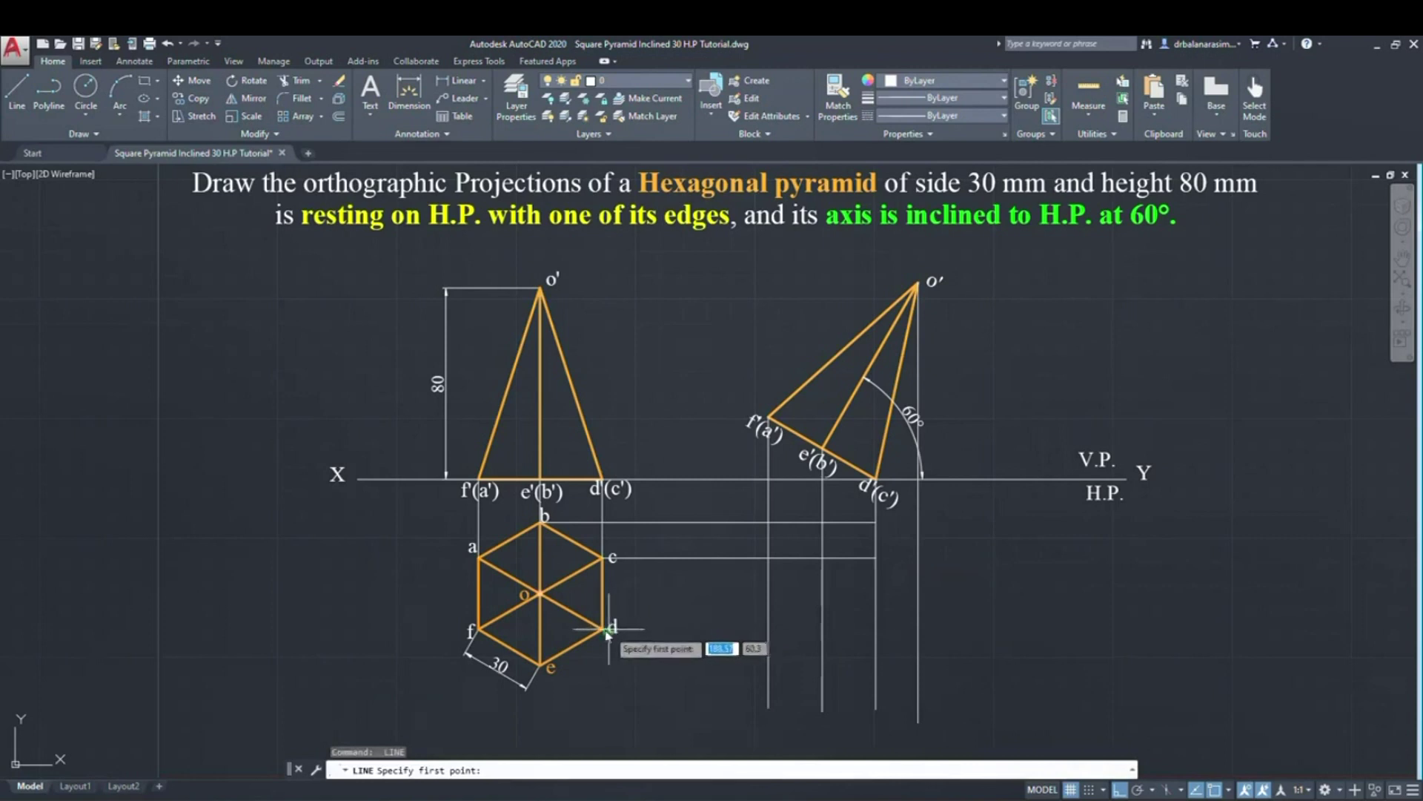
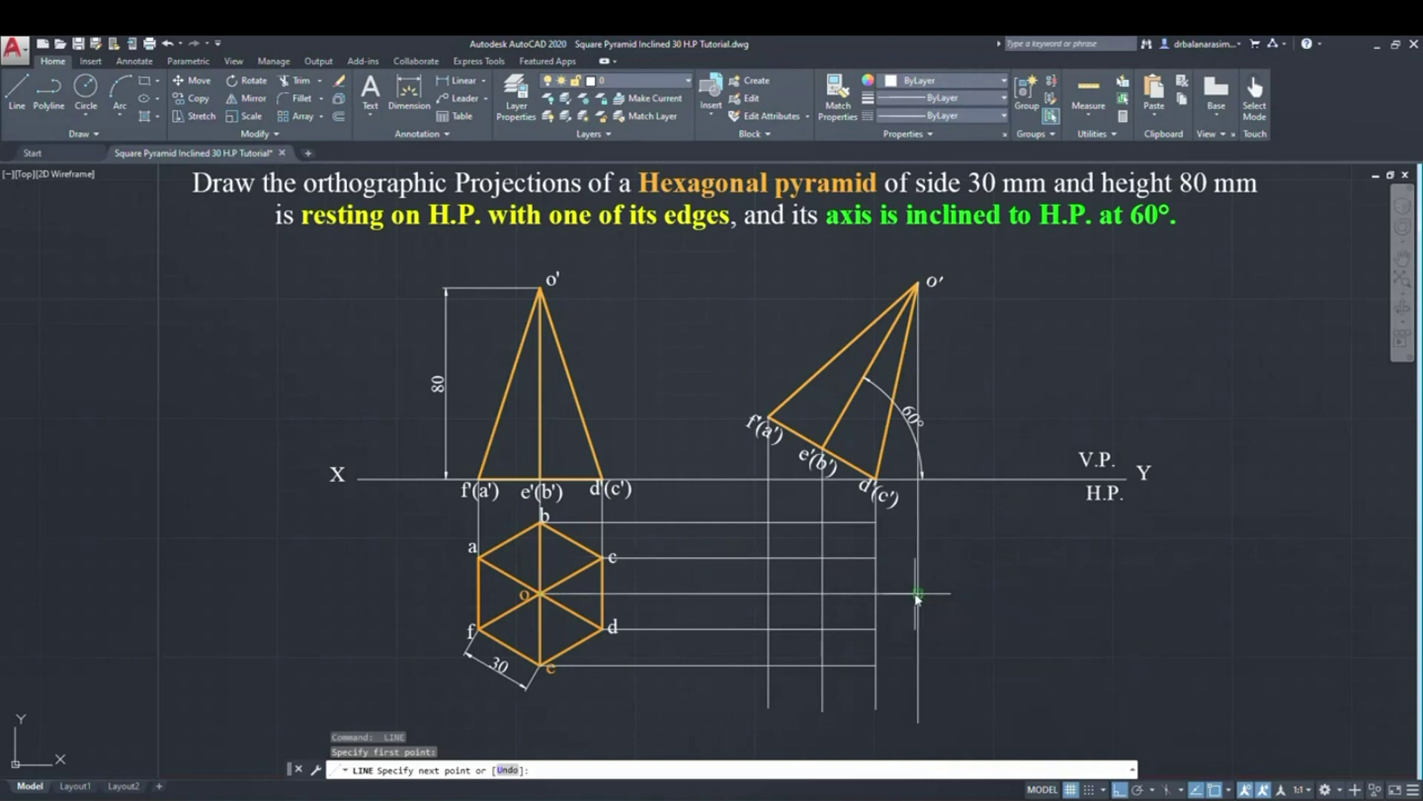
pyautogui.press('Return')
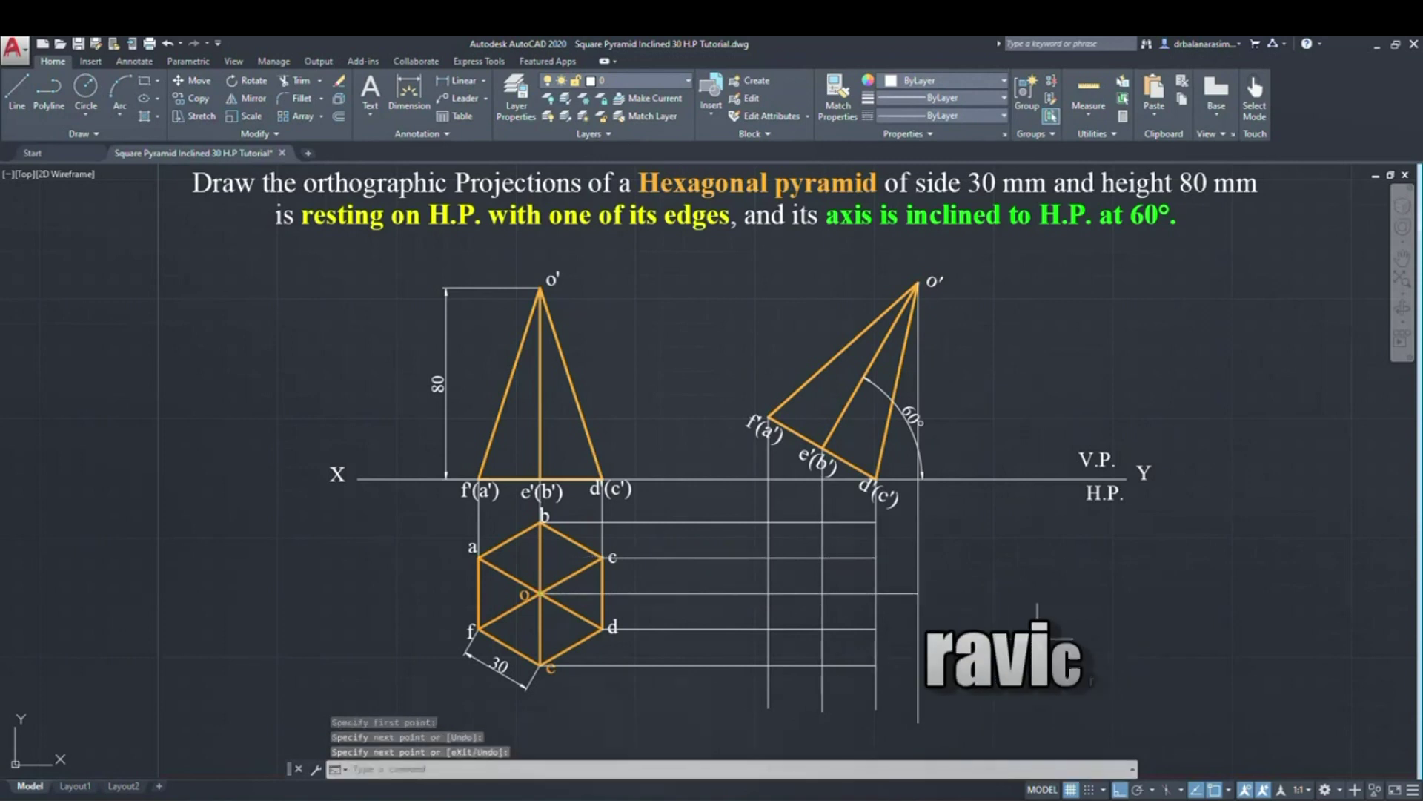
# - Trim the vertical projectors from f'(a'), e'(b') and d'(c') where they extend below the horizontal projector from e
pyautogui.write('tr')
pyautogui.press('Return')
pyautogui.press('Return')
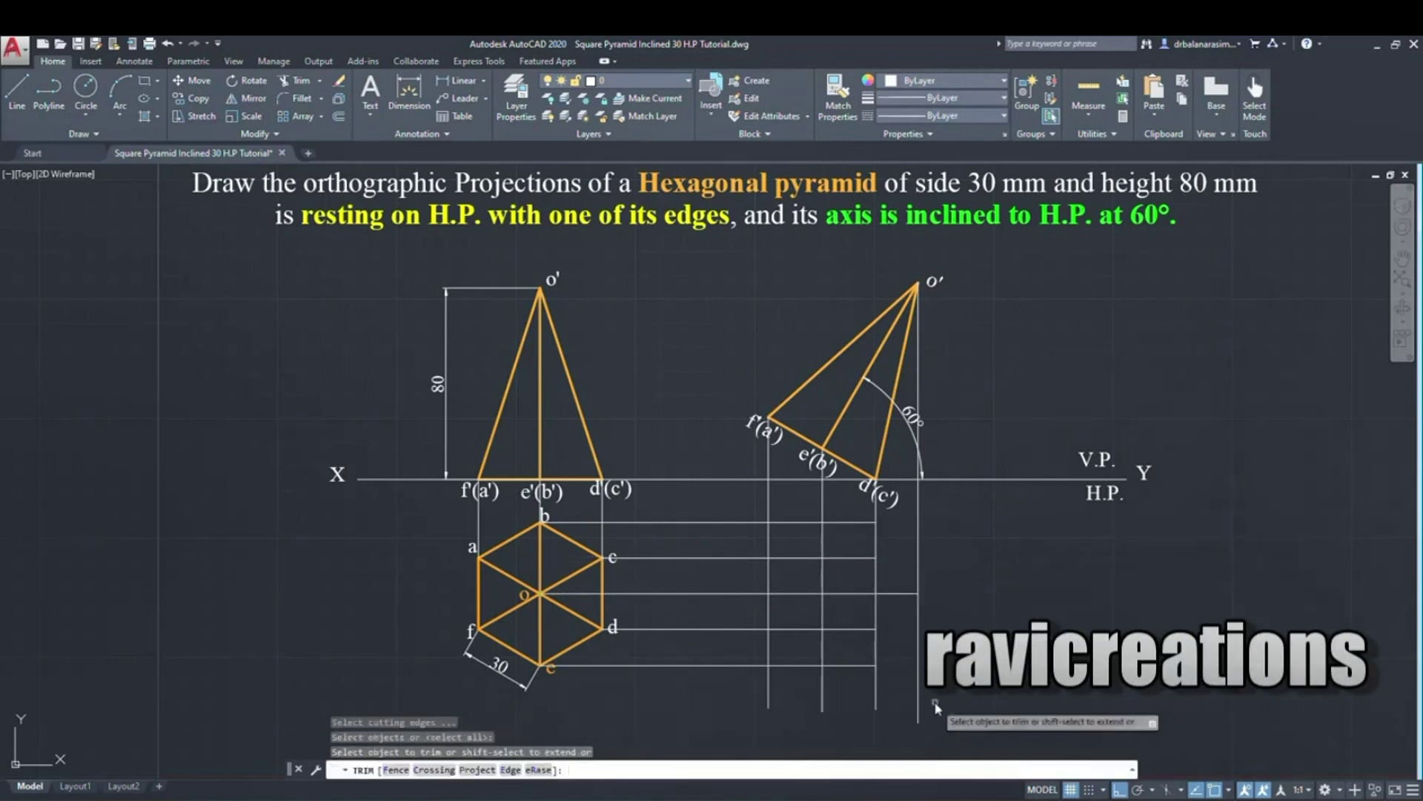
pyautogui.moveTo(894, 694)
pyautogui.mouseDown()
pyautogui.moveTo(799, 725)
pyautogui.moveTo(728, 692)
pyautogui.mouseUp()
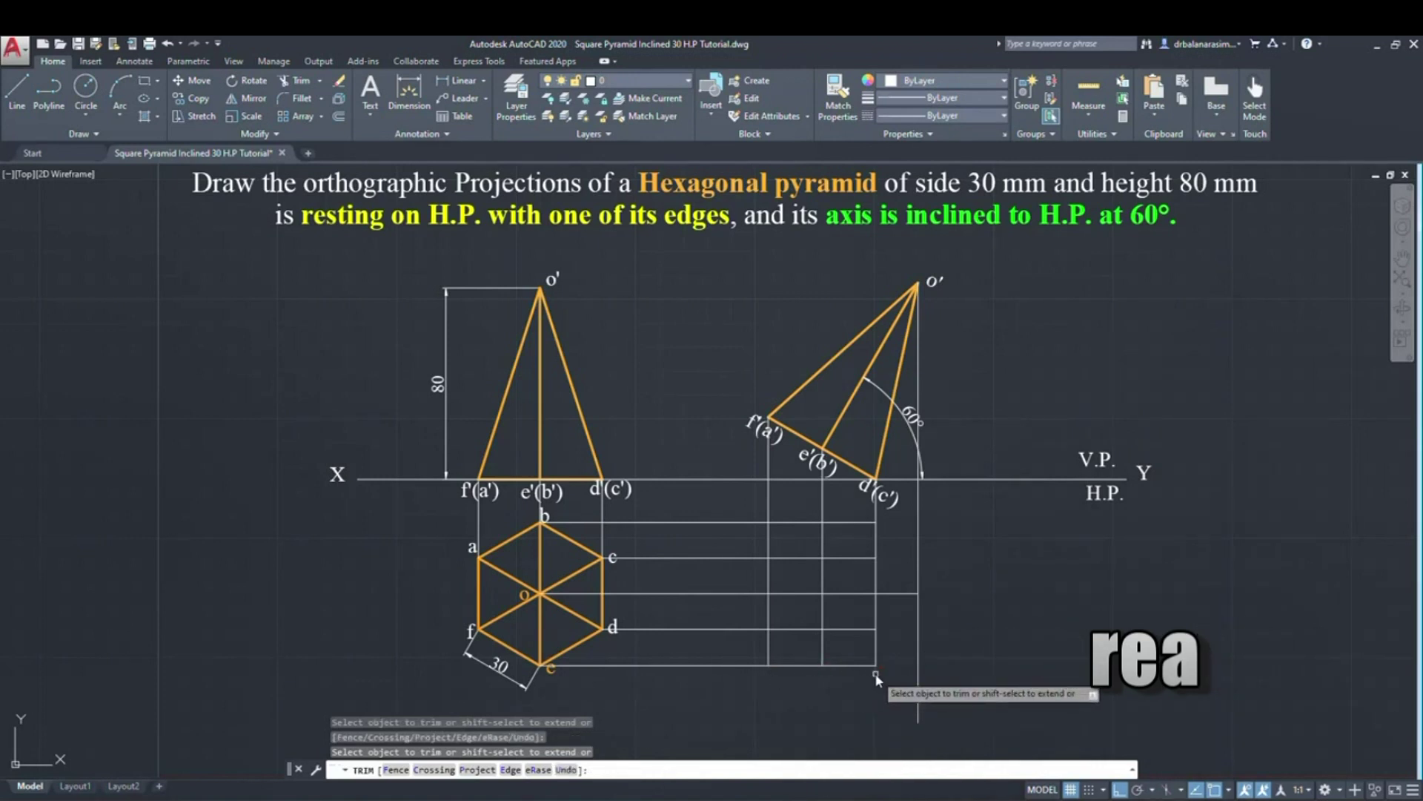
pyautogui.press('Escape')
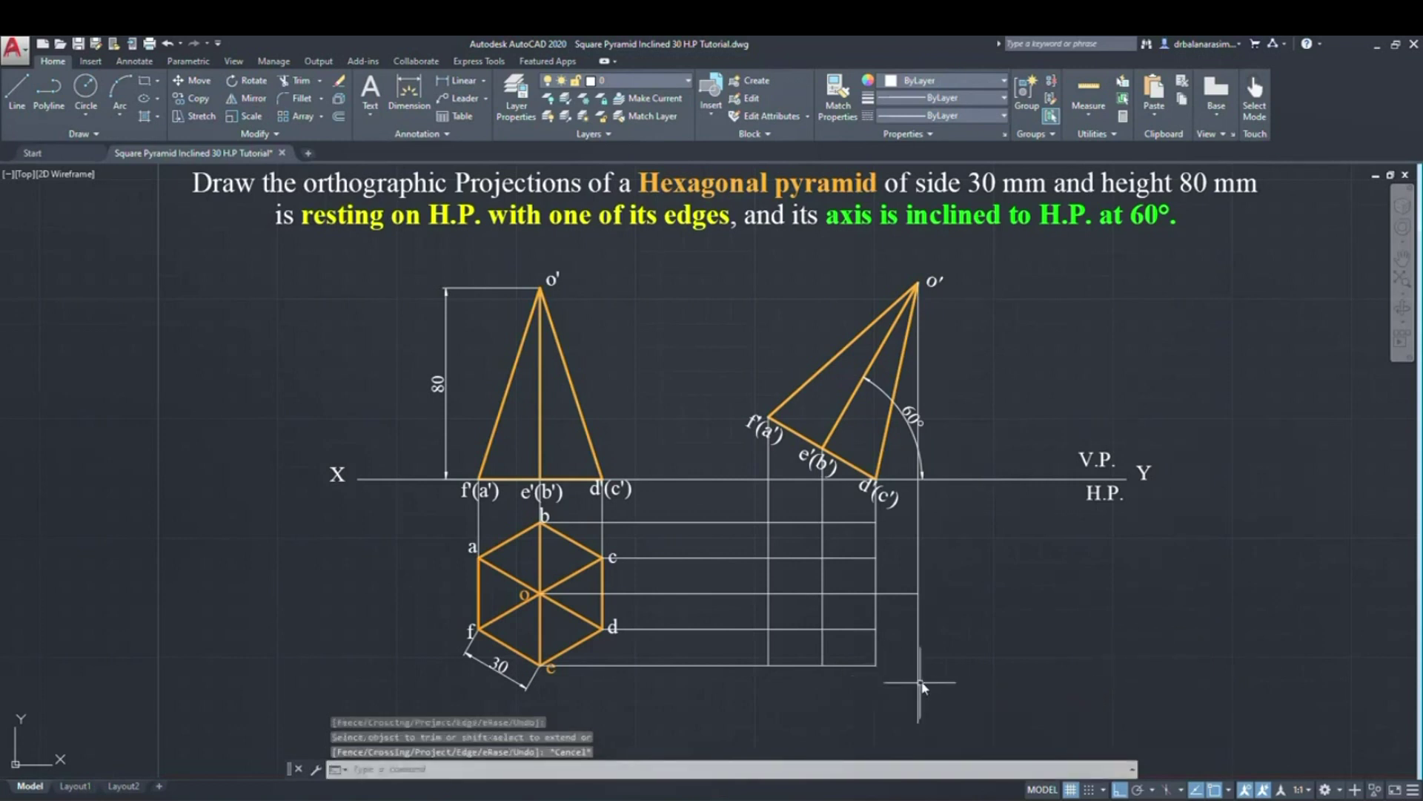
# - Shorten the apex o' projector so it ends on the horizontal projector from o
pyautogui.click(920, 697)
pyautogui.click(919, 722)
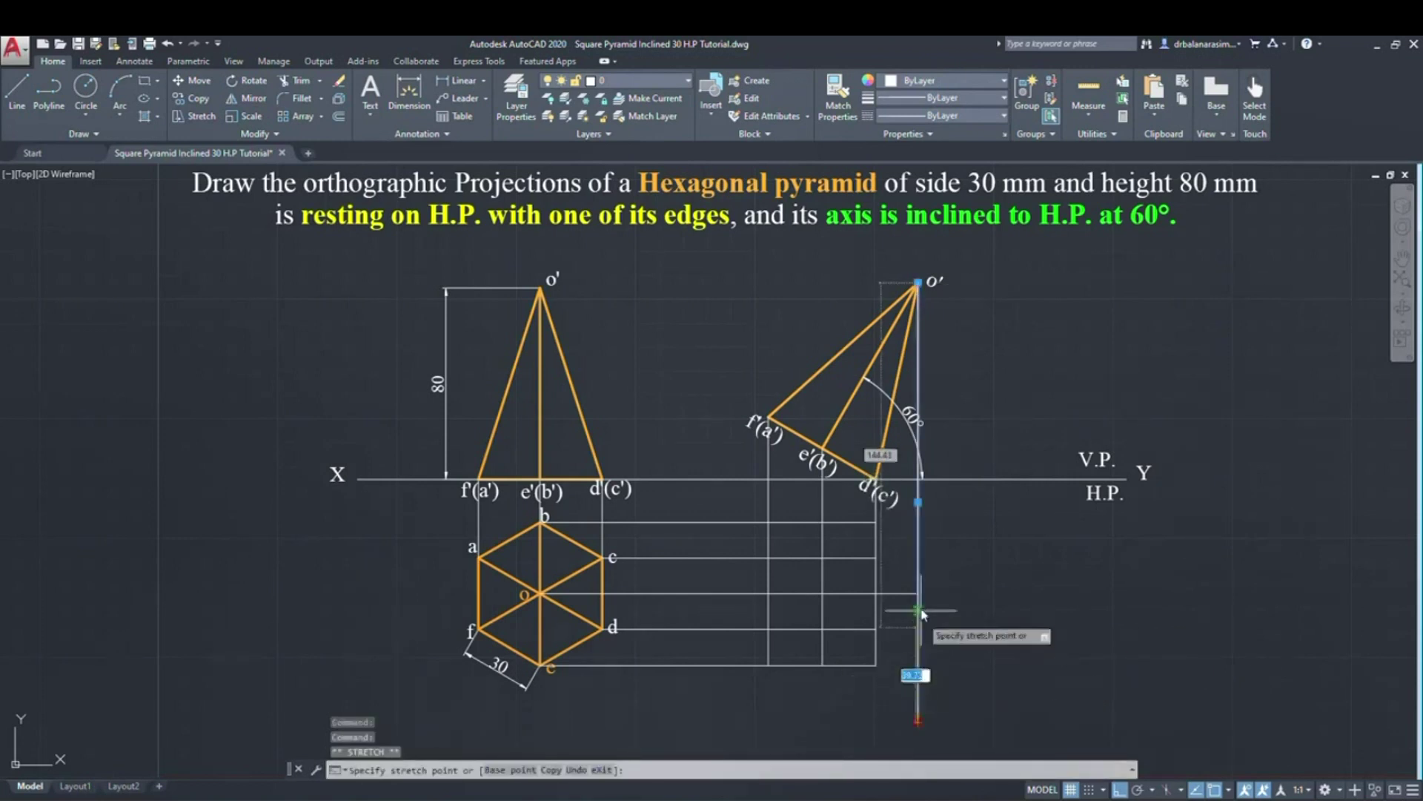
pyautogui.press('Escape')
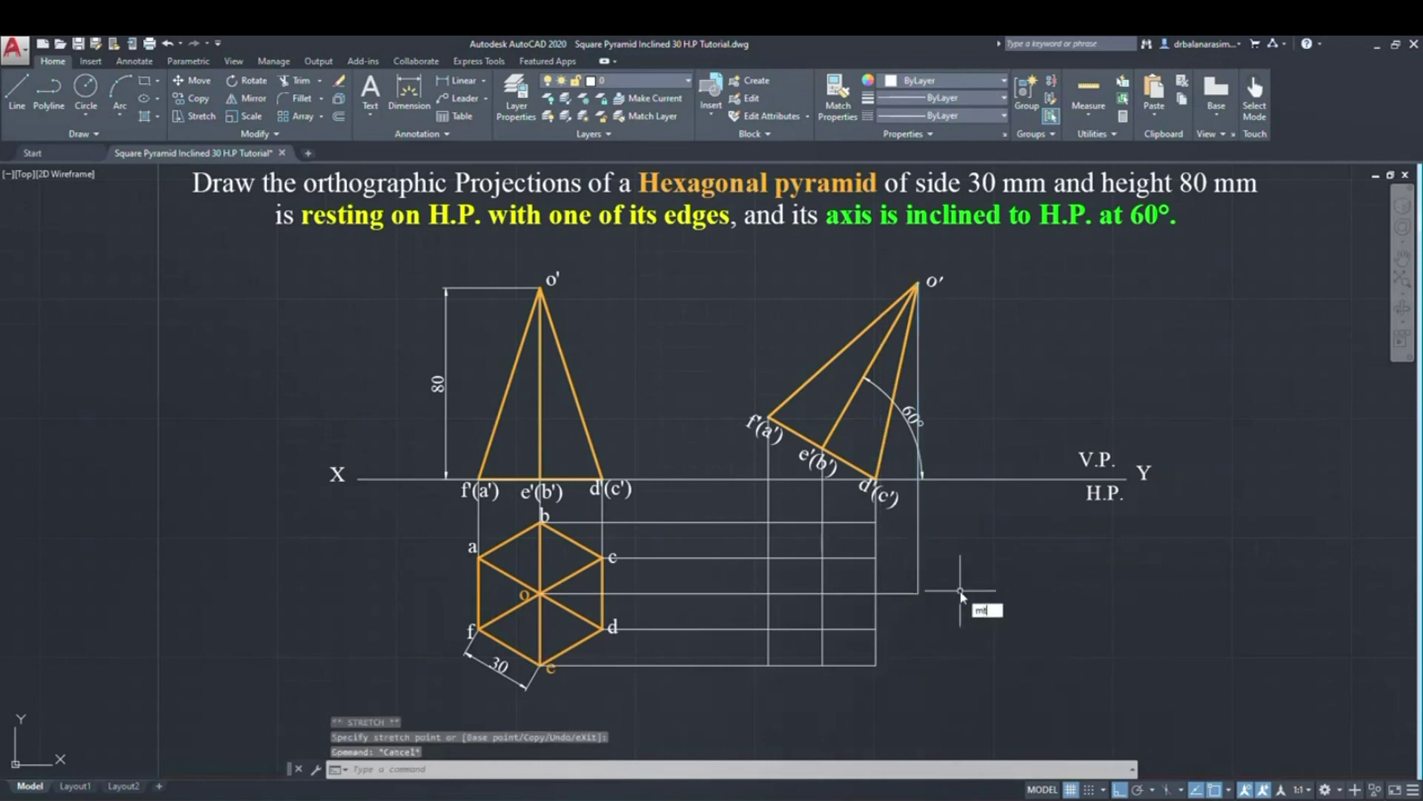
# - Add a multiline text label "a1" with the 1 as subscript in the empty area beside the second top view
pyautogui.write('mt')
pyautogui.press('Return')
pyautogui.click(977, 563)
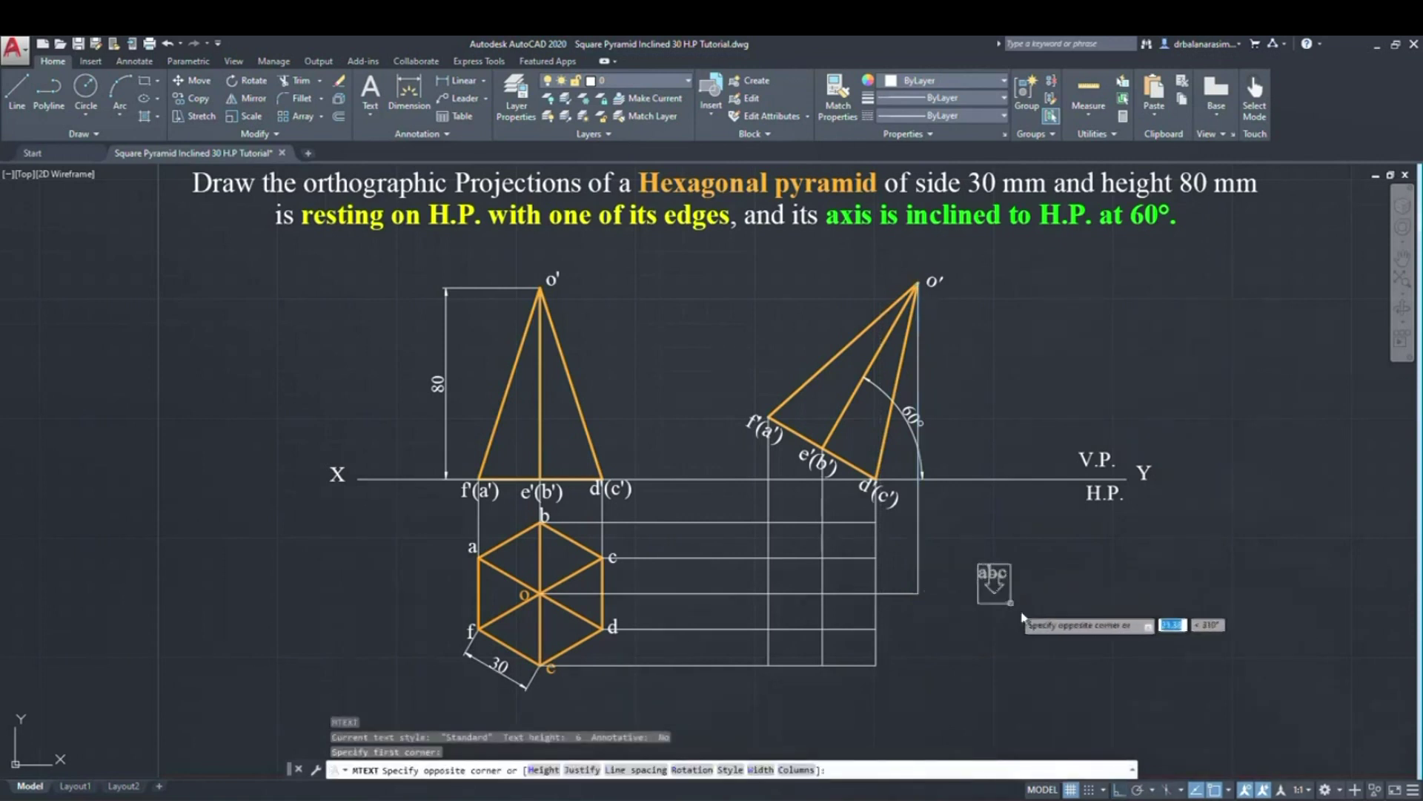
pyautogui.click(1027, 621)
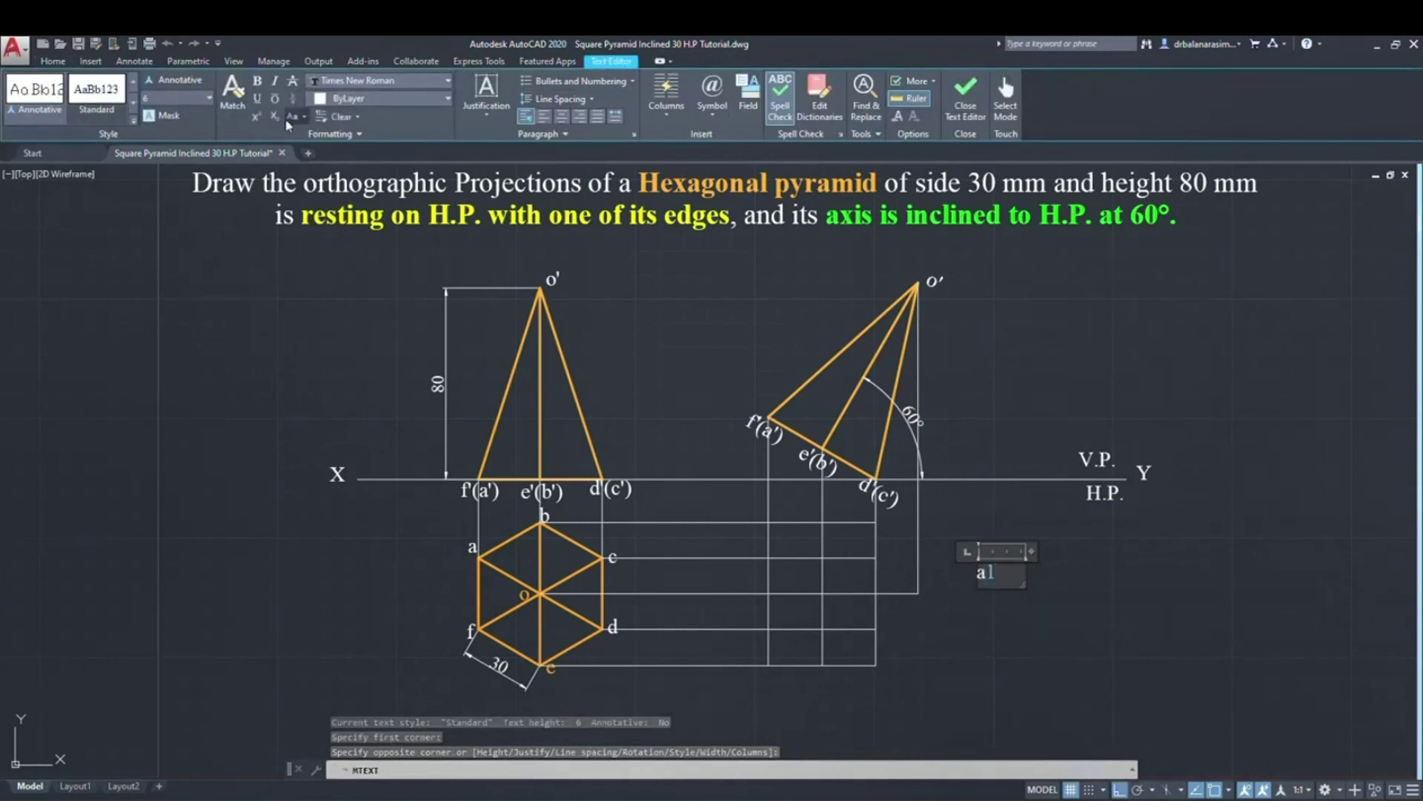
pyautogui.click(274, 117)
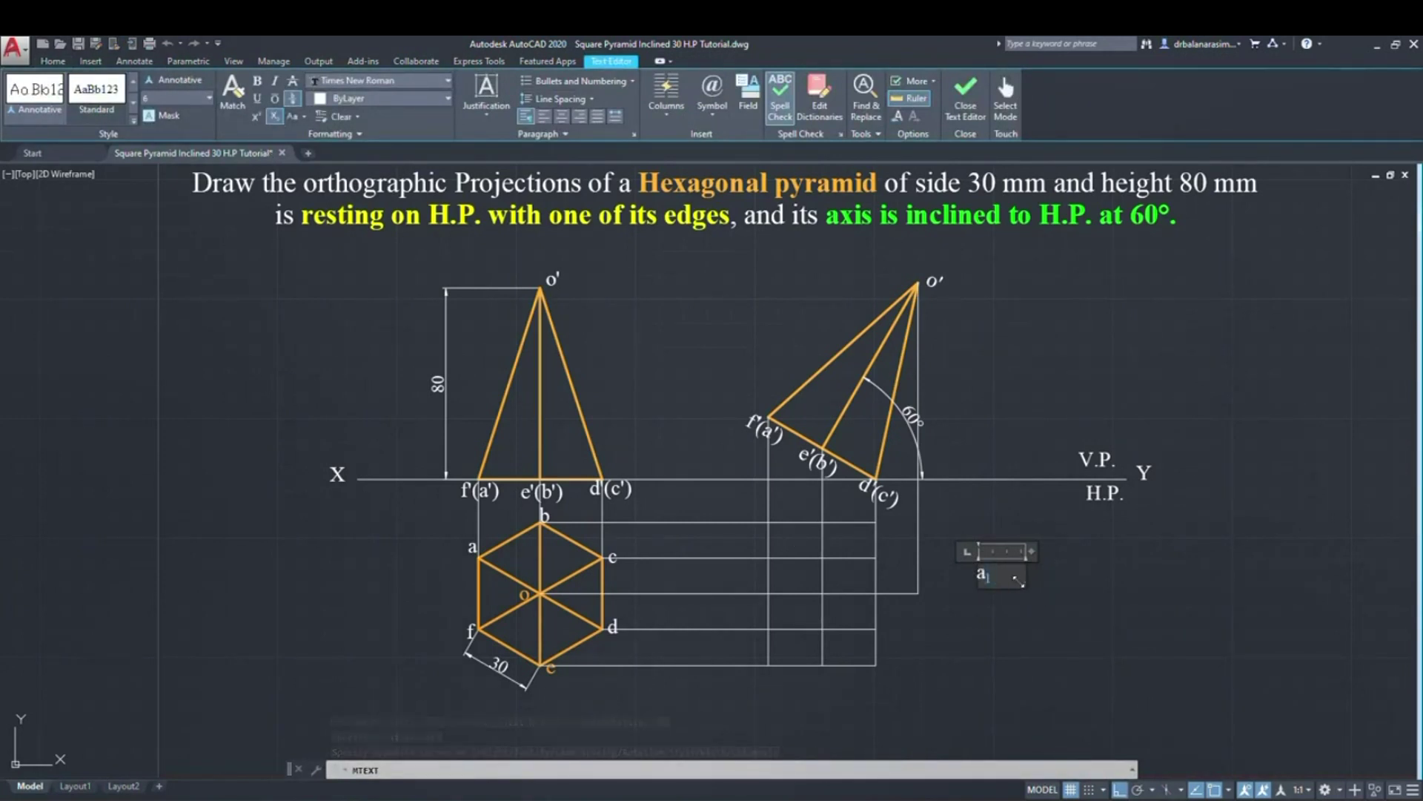
pyautogui.click(1042, 608)
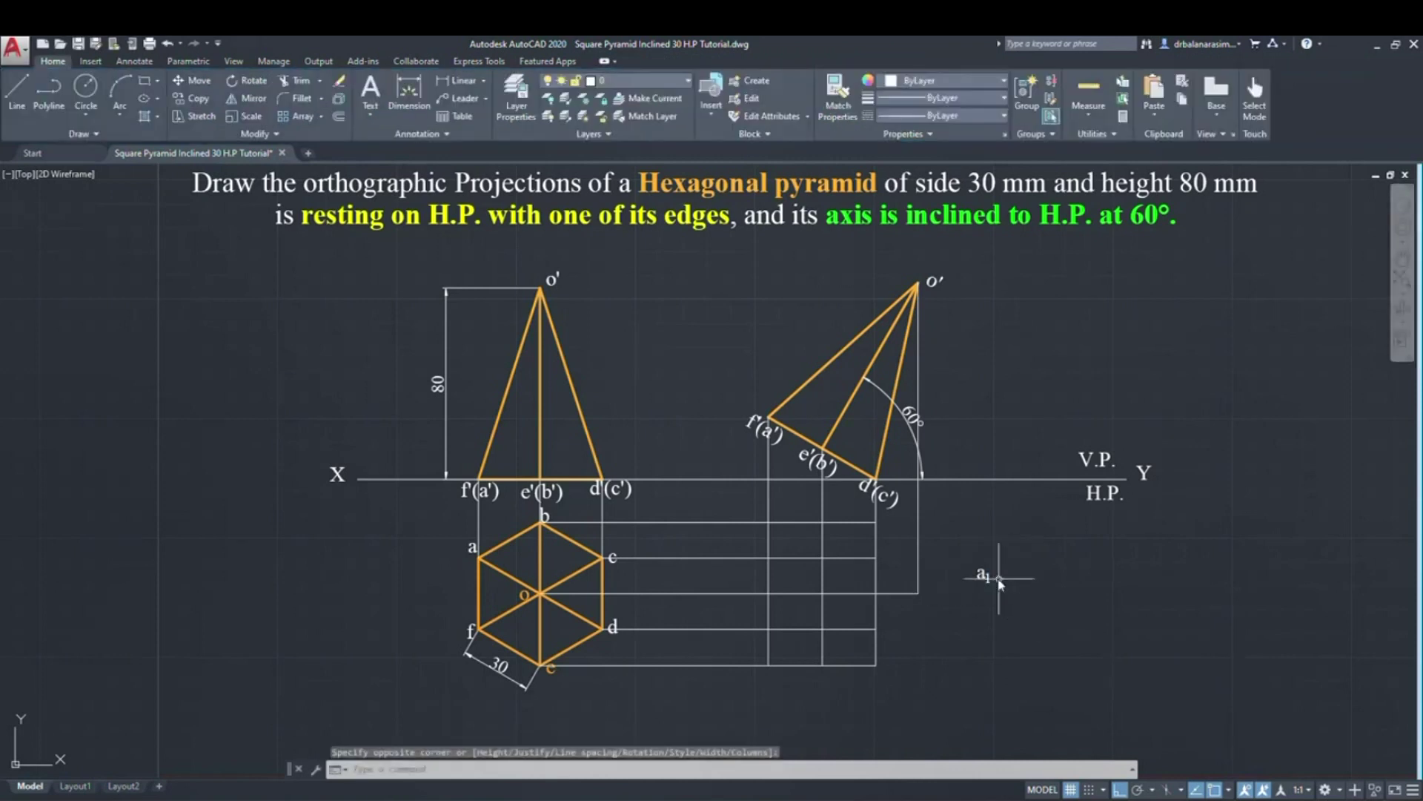
# - Copy the a1 label with ortho off to the six base-corner intersections of the second top view and to its apex point
pyautogui.click(986, 578)
pyautogui.write('co')
pyautogui.press('Return')
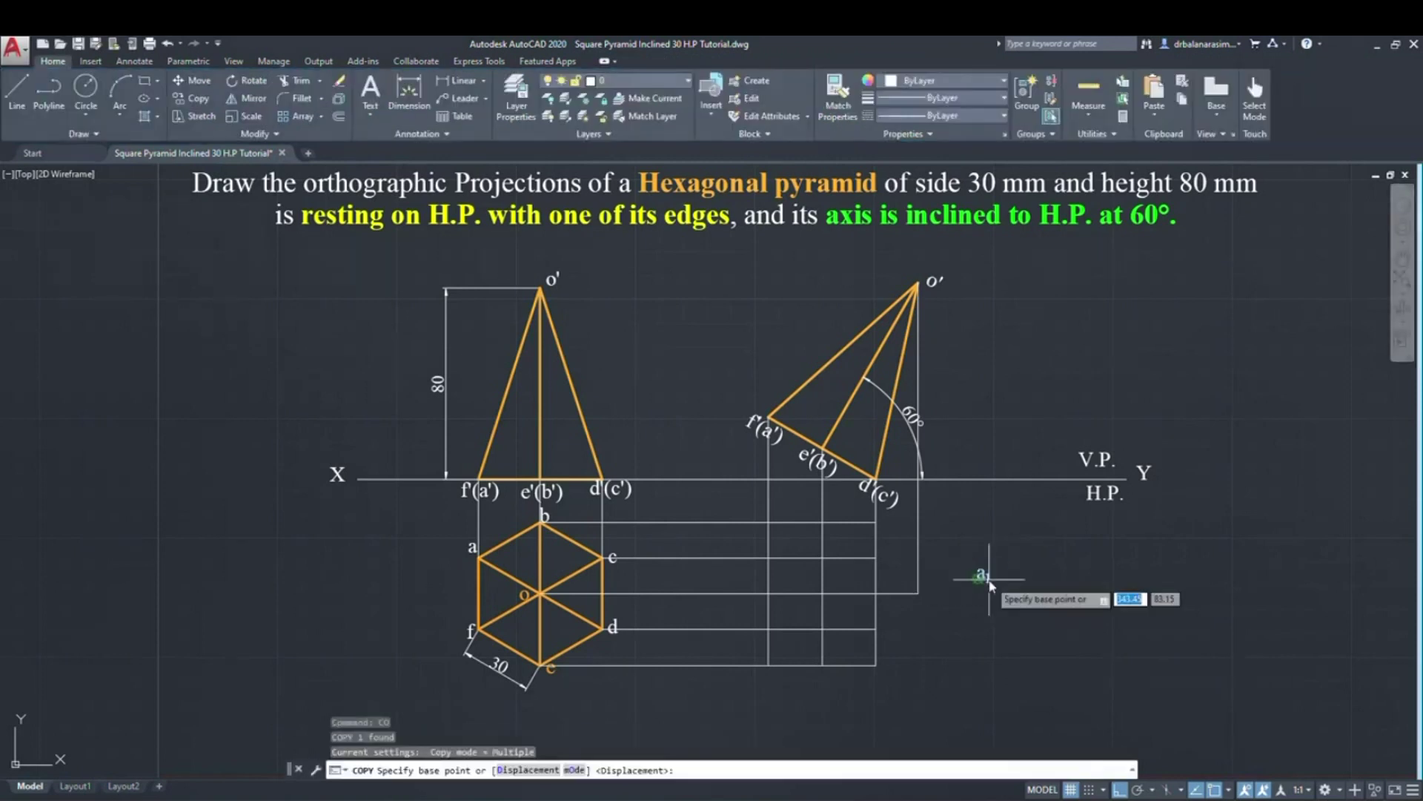
pyautogui.click(998, 594)
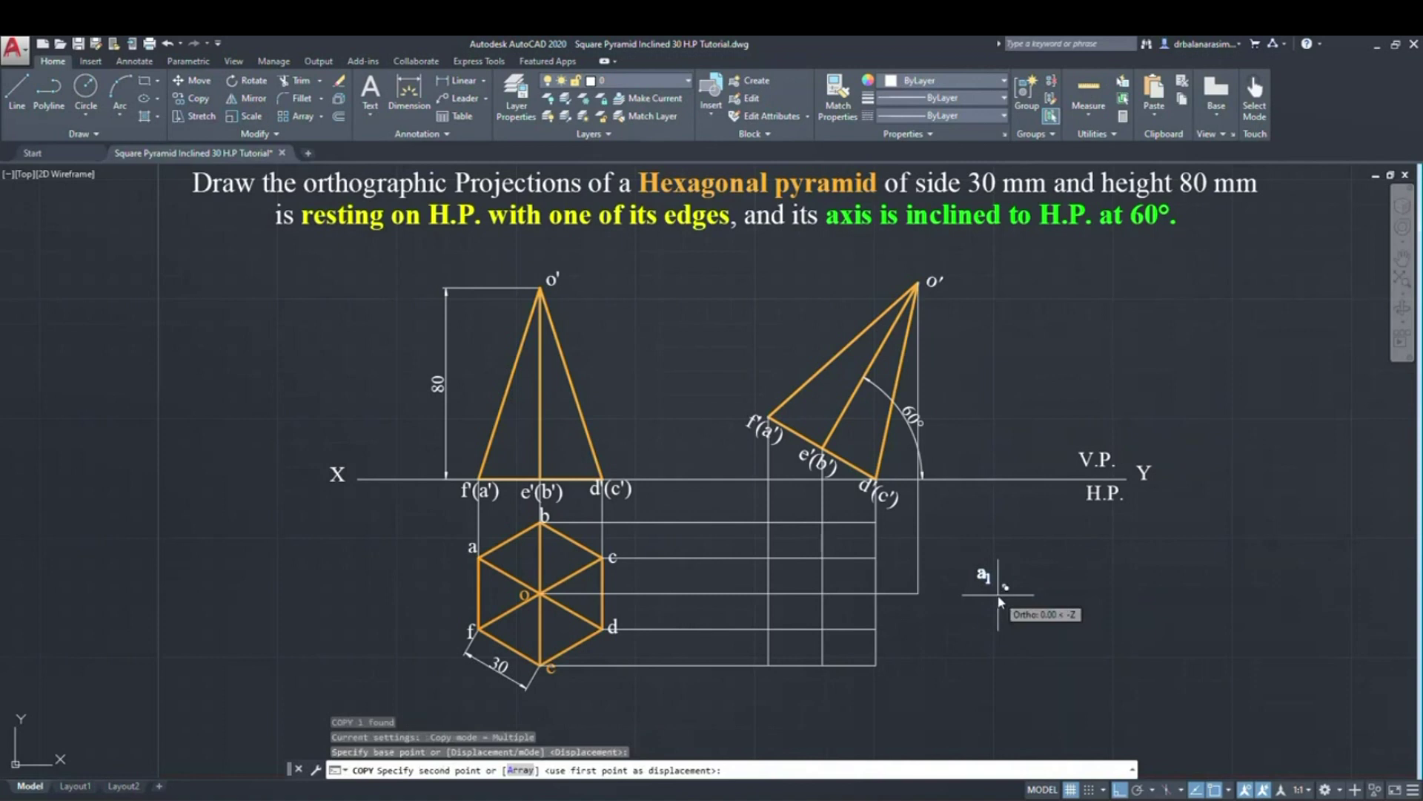
pyautogui.click(1120, 790)
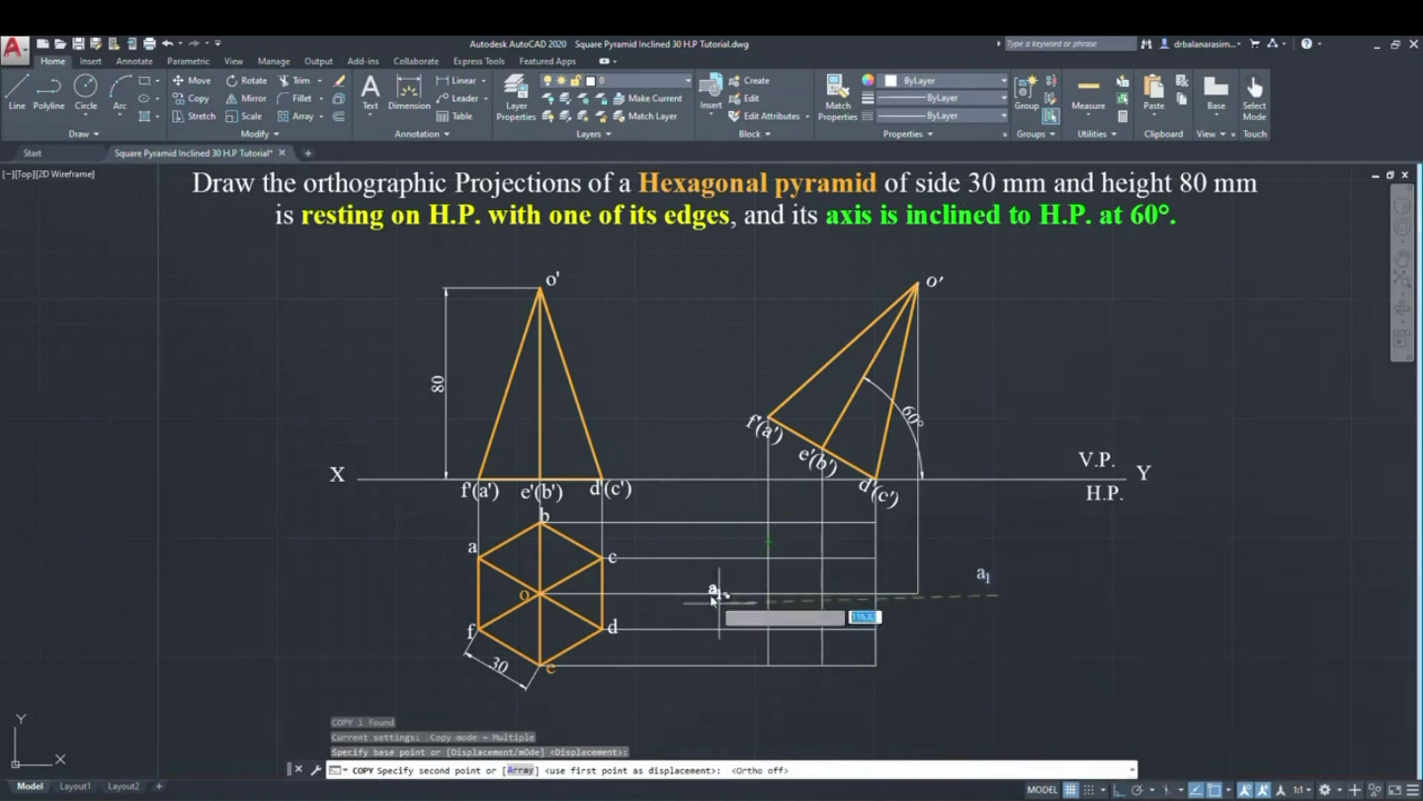
pyautogui.click(769, 574)
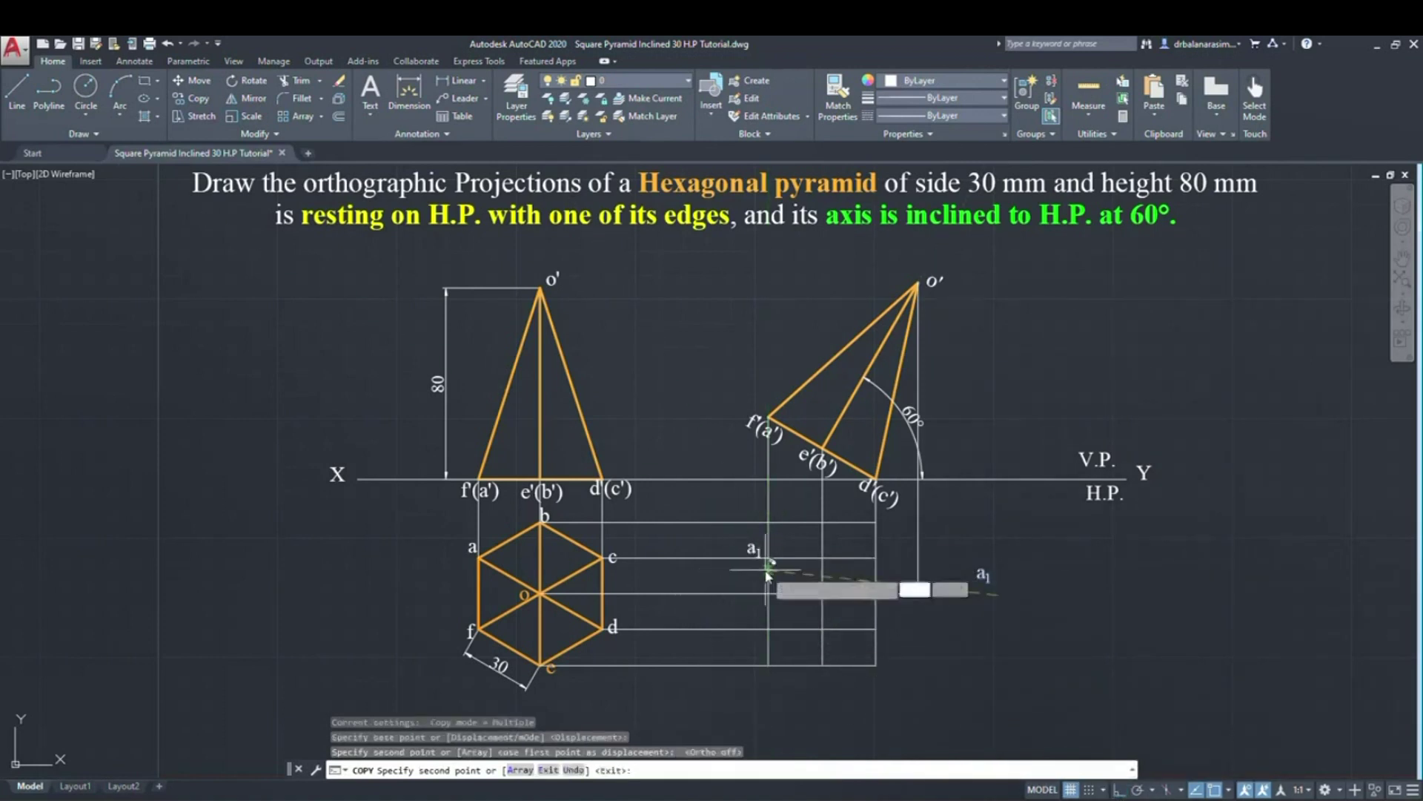
pyautogui.click(820, 529)
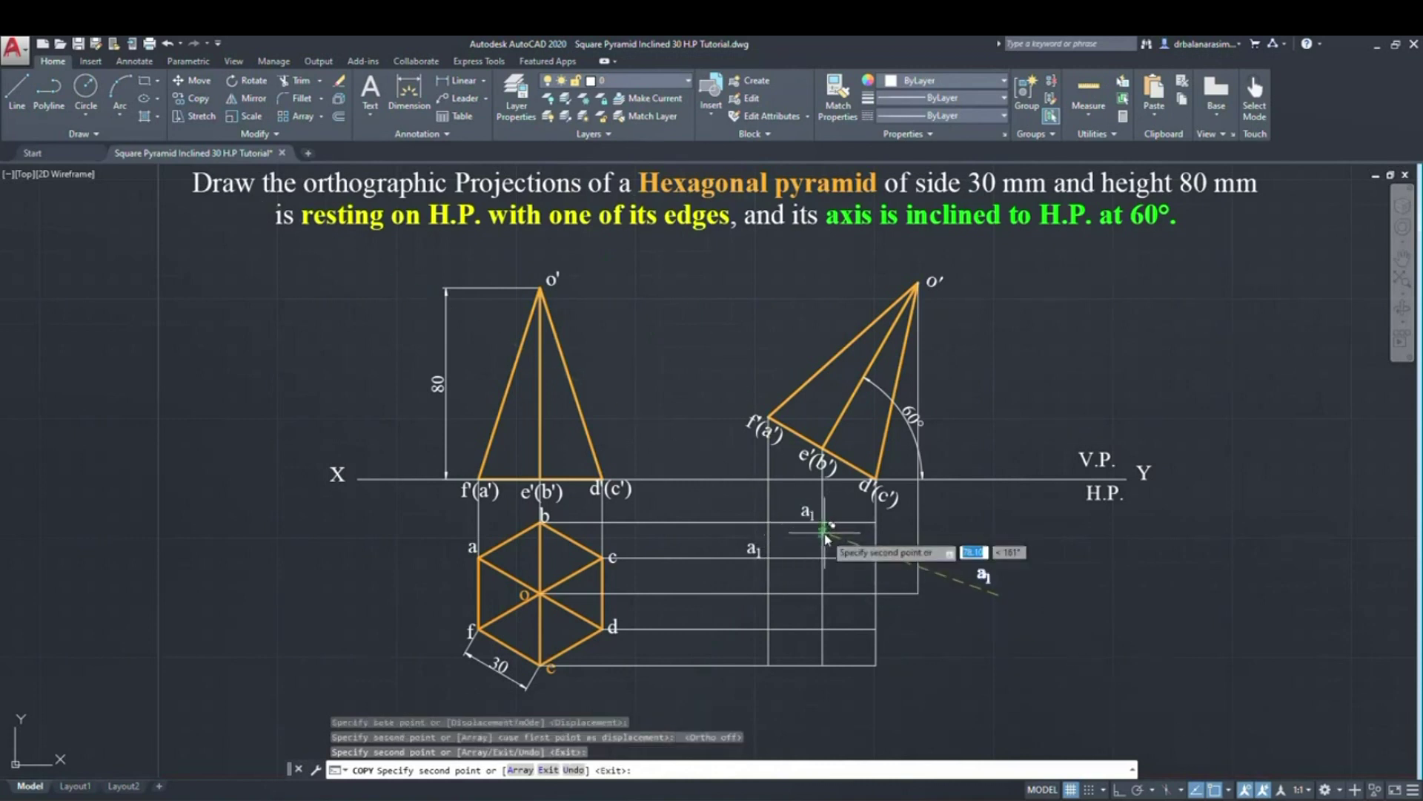
pyautogui.click(902, 579)
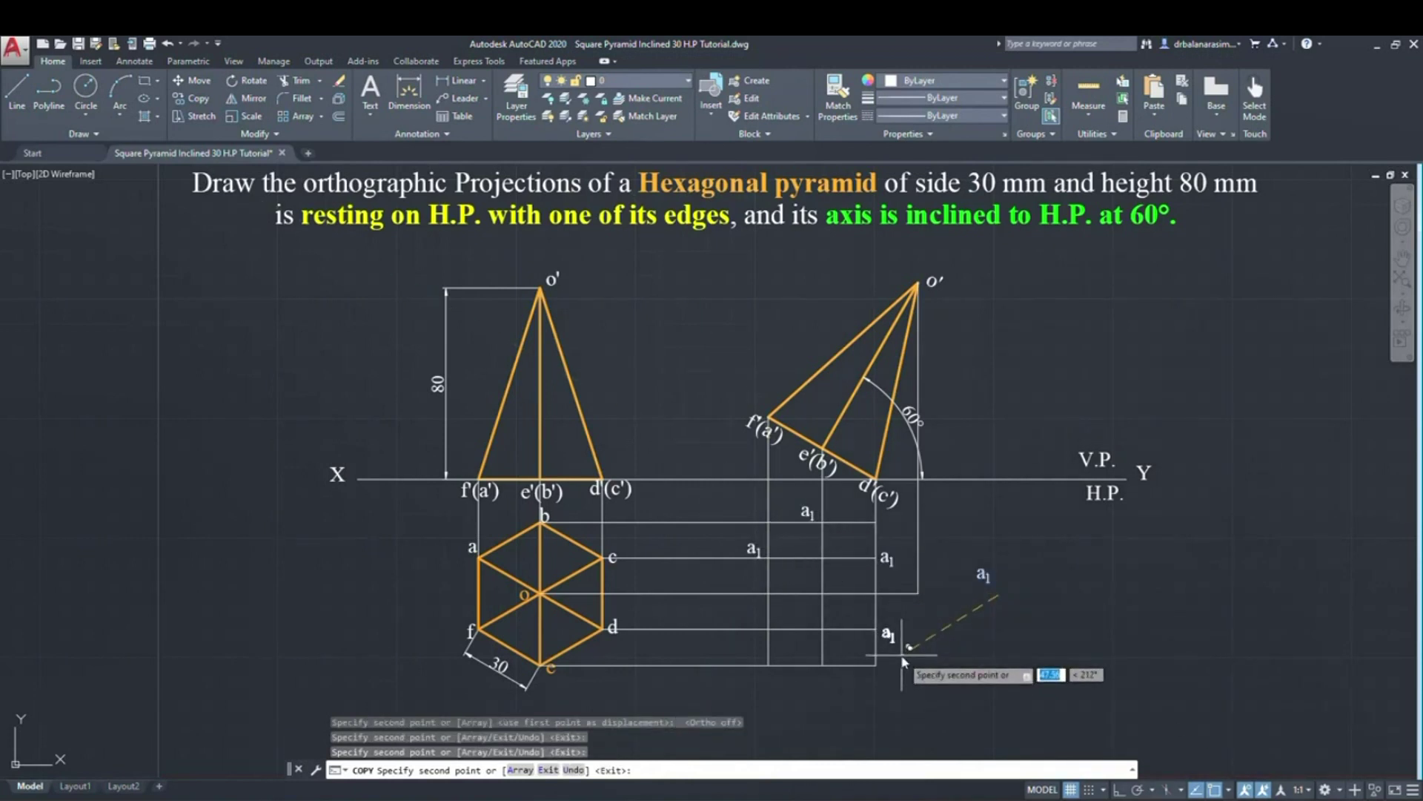
pyautogui.click(903, 658)
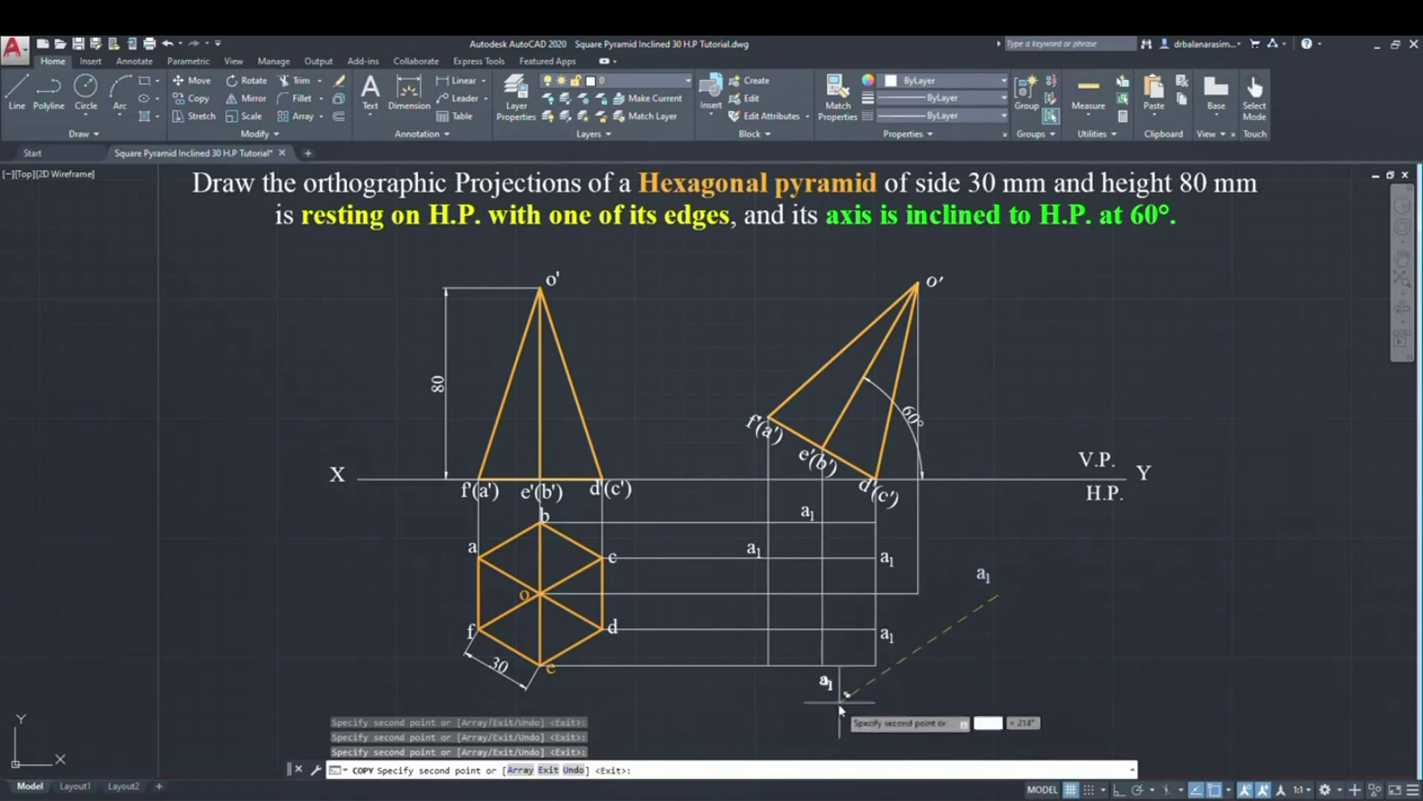
pyautogui.click(771, 665)
pyautogui.click(943, 619)
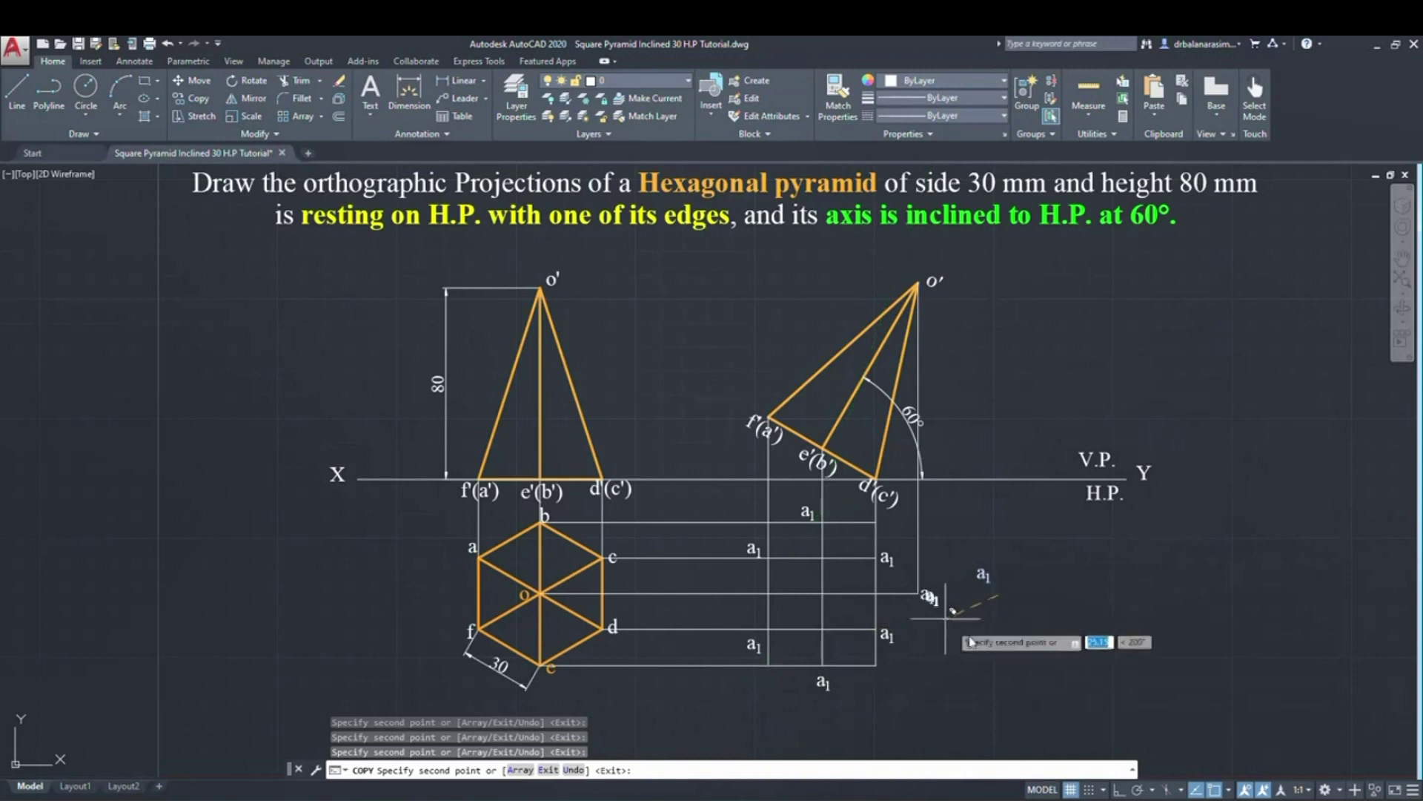
pyautogui.press('Escape')
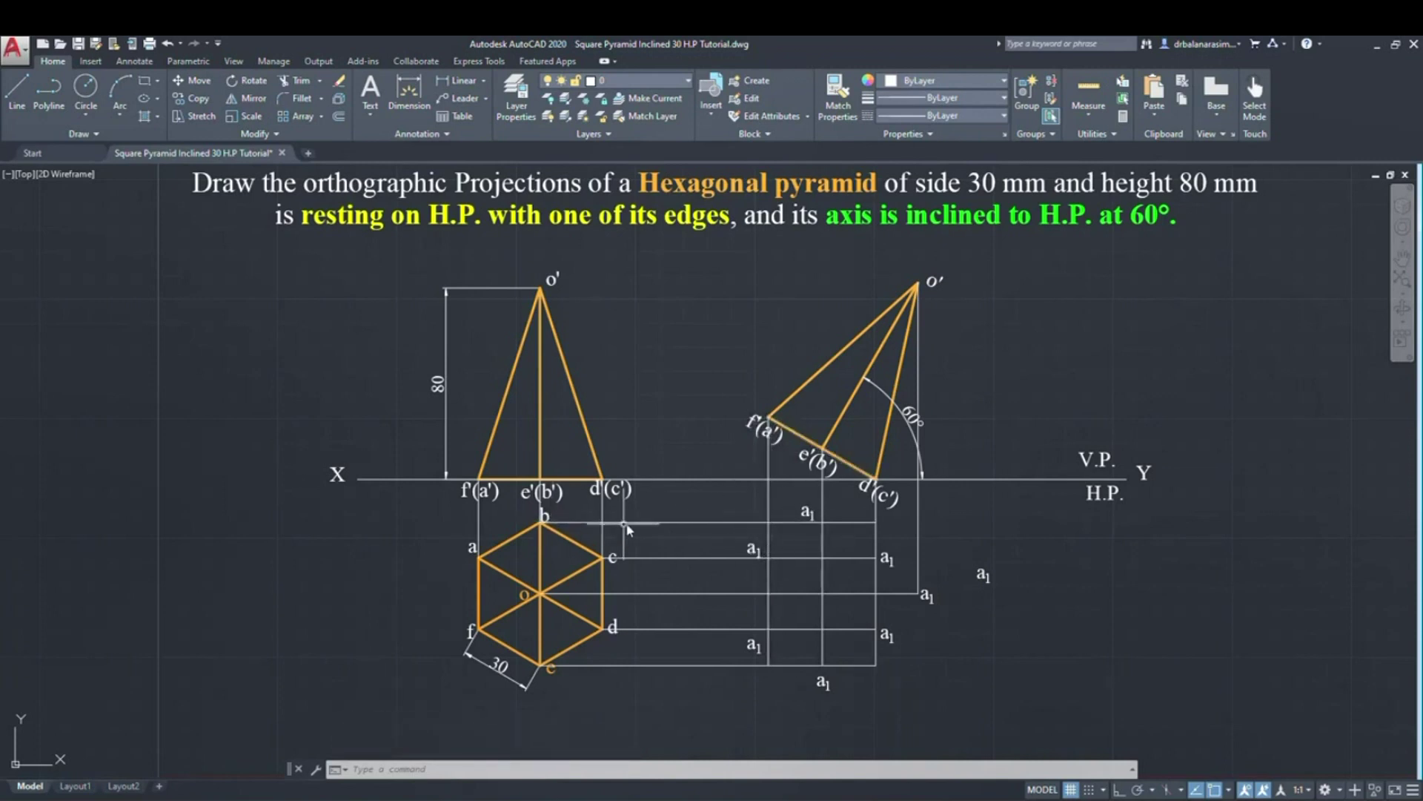
# - Change the copied labels at the b, c and d intersections of the second top view to b1, c1 and d1
pyautogui.doubleClick(806, 513)
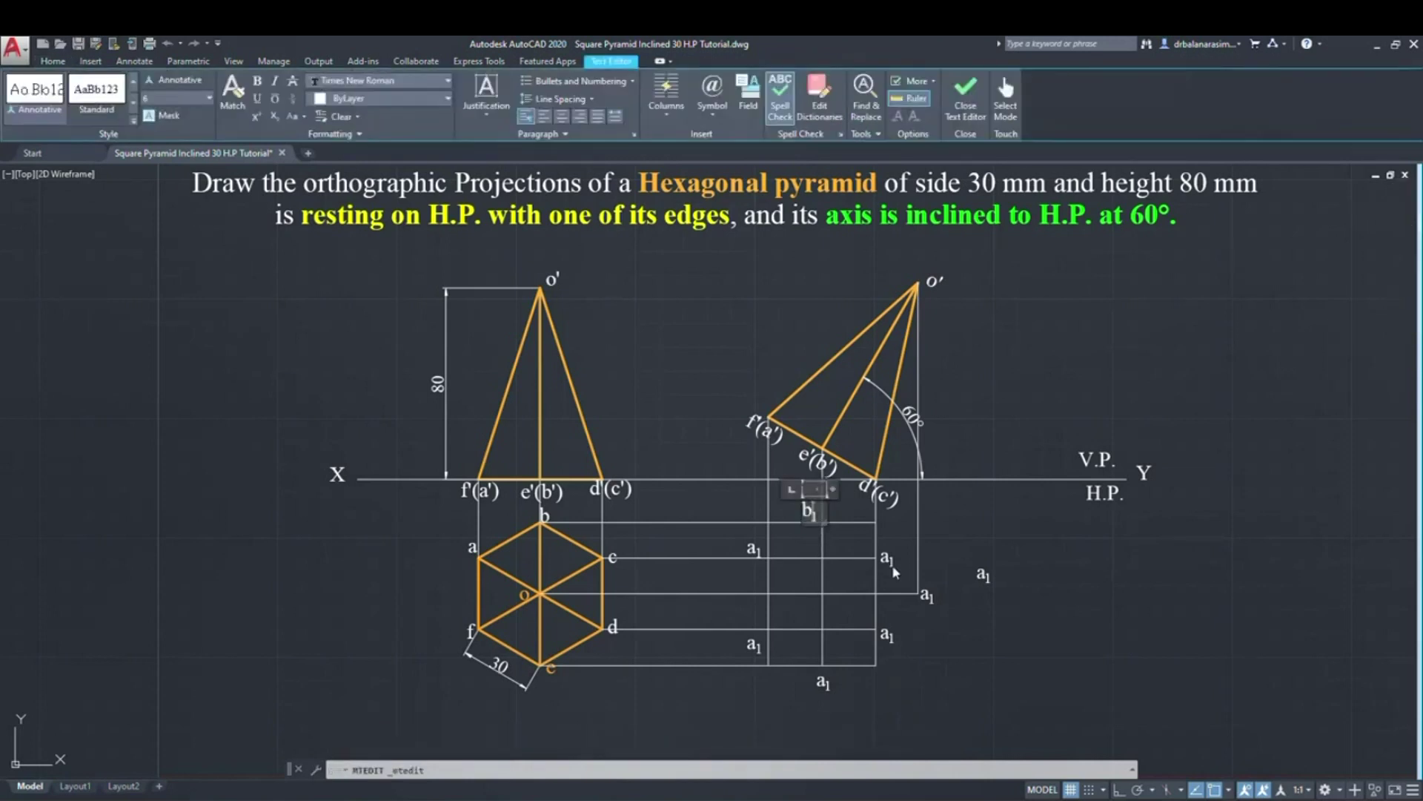
pyautogui.click(1058, 591)
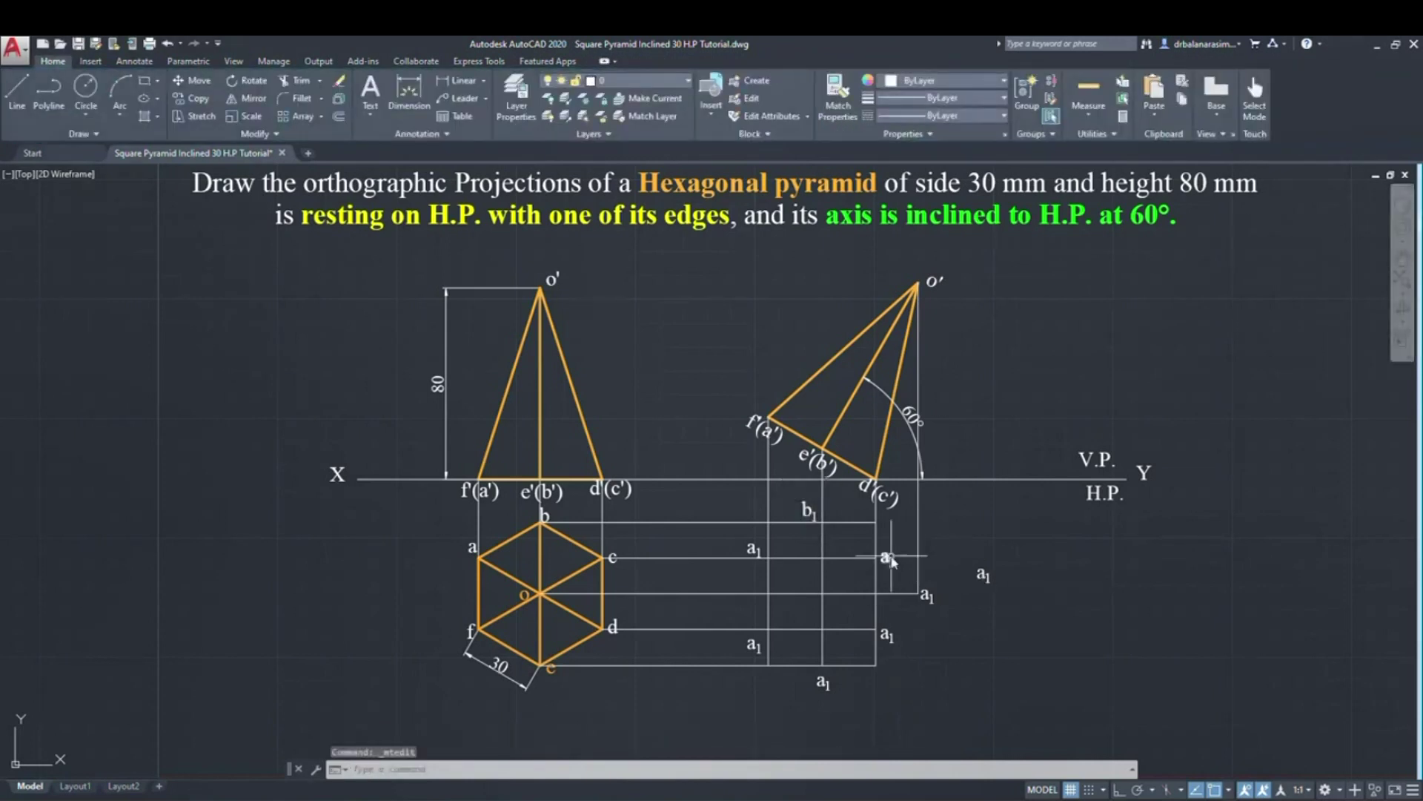
pyautogui.doubleClick(889, 558)
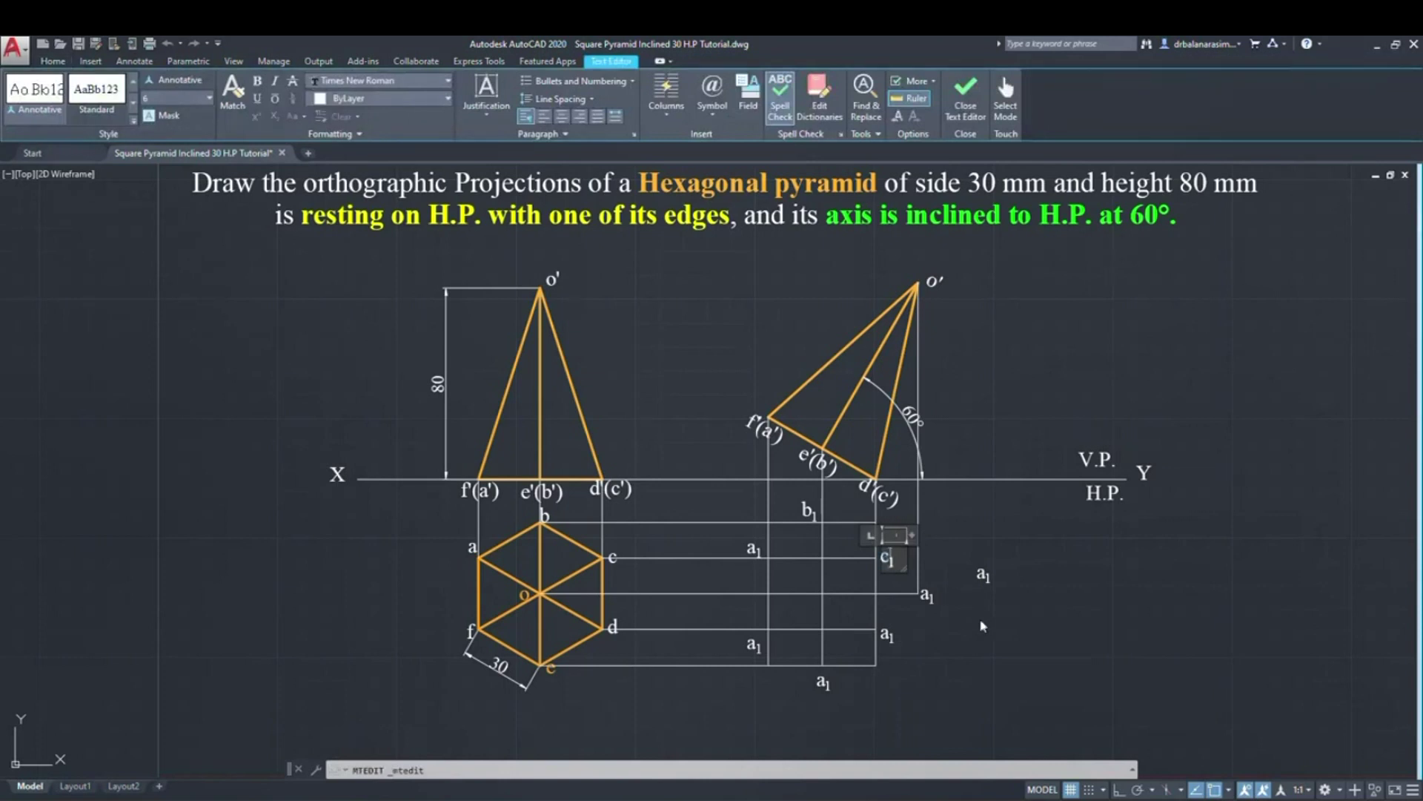
pyautogui.click(977, 613)
pyautogui.doubleClick(889, 636)
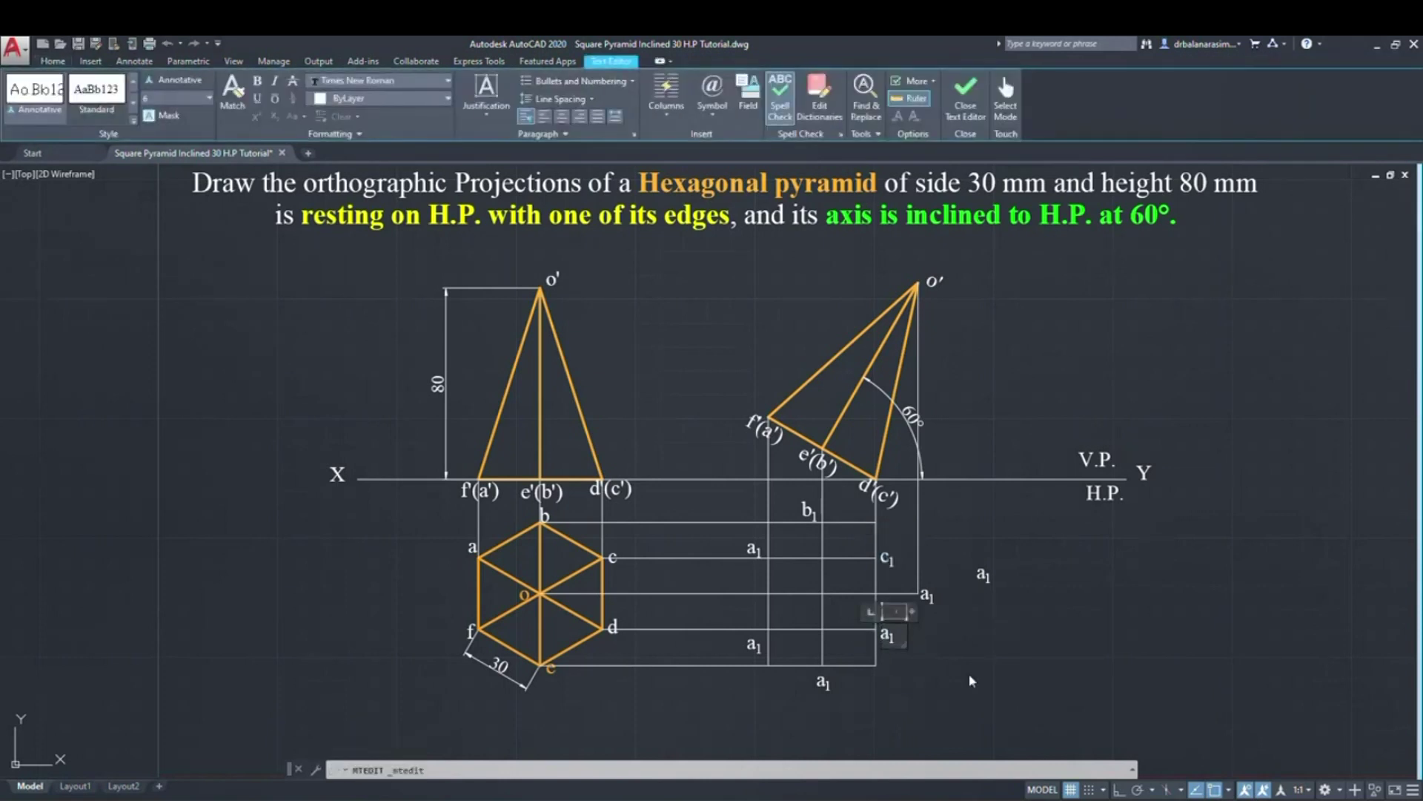
pyautogui.write('d')
pyautogui.click(969, 676)
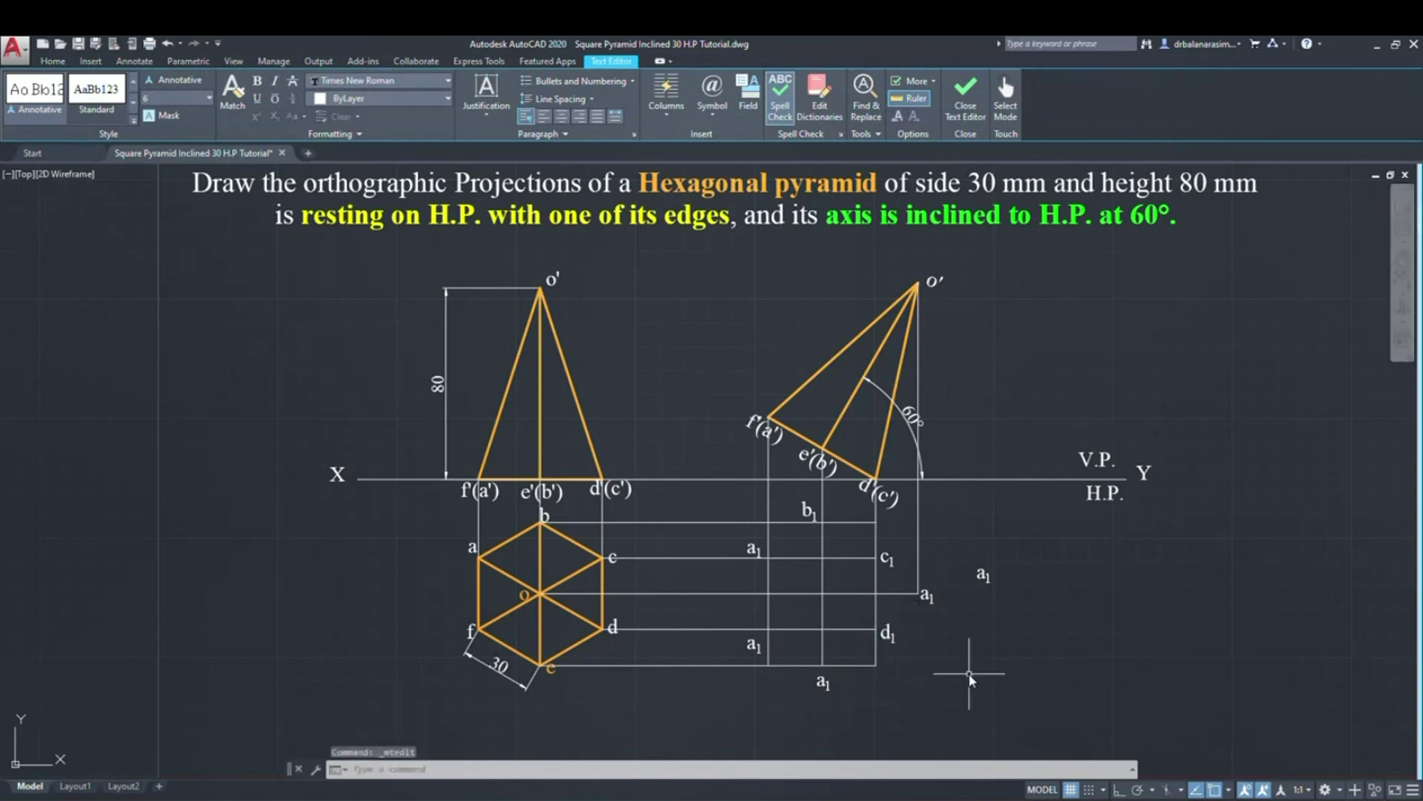
# - Change the copied labels at the e and f intersections and at the apex of the second top view to e1, f1 and o1
pyautogui.doubleClick(821, 685)
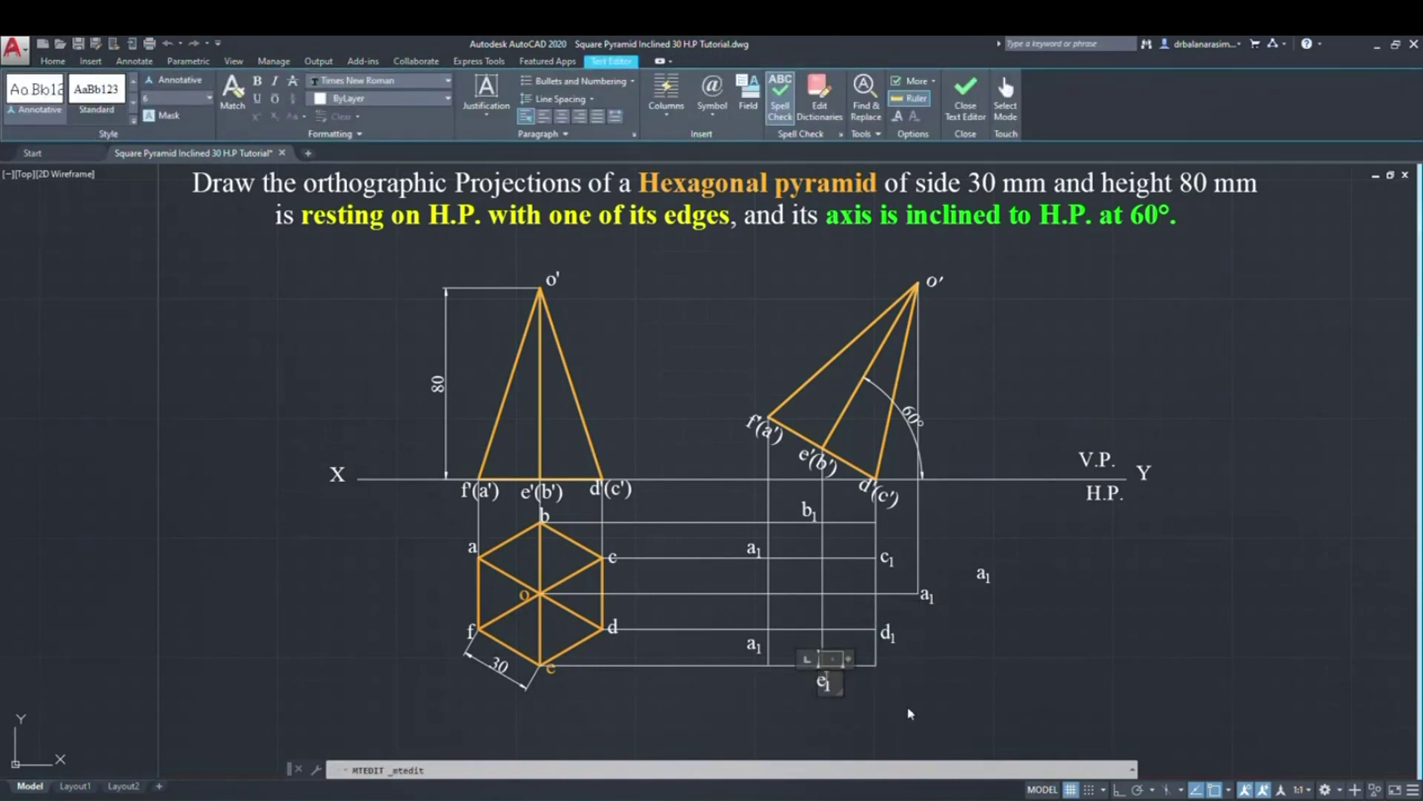
pyautogui.write('e')
pyautogui.click(908, 721)
pyautogui.doubleClick(753, 642)
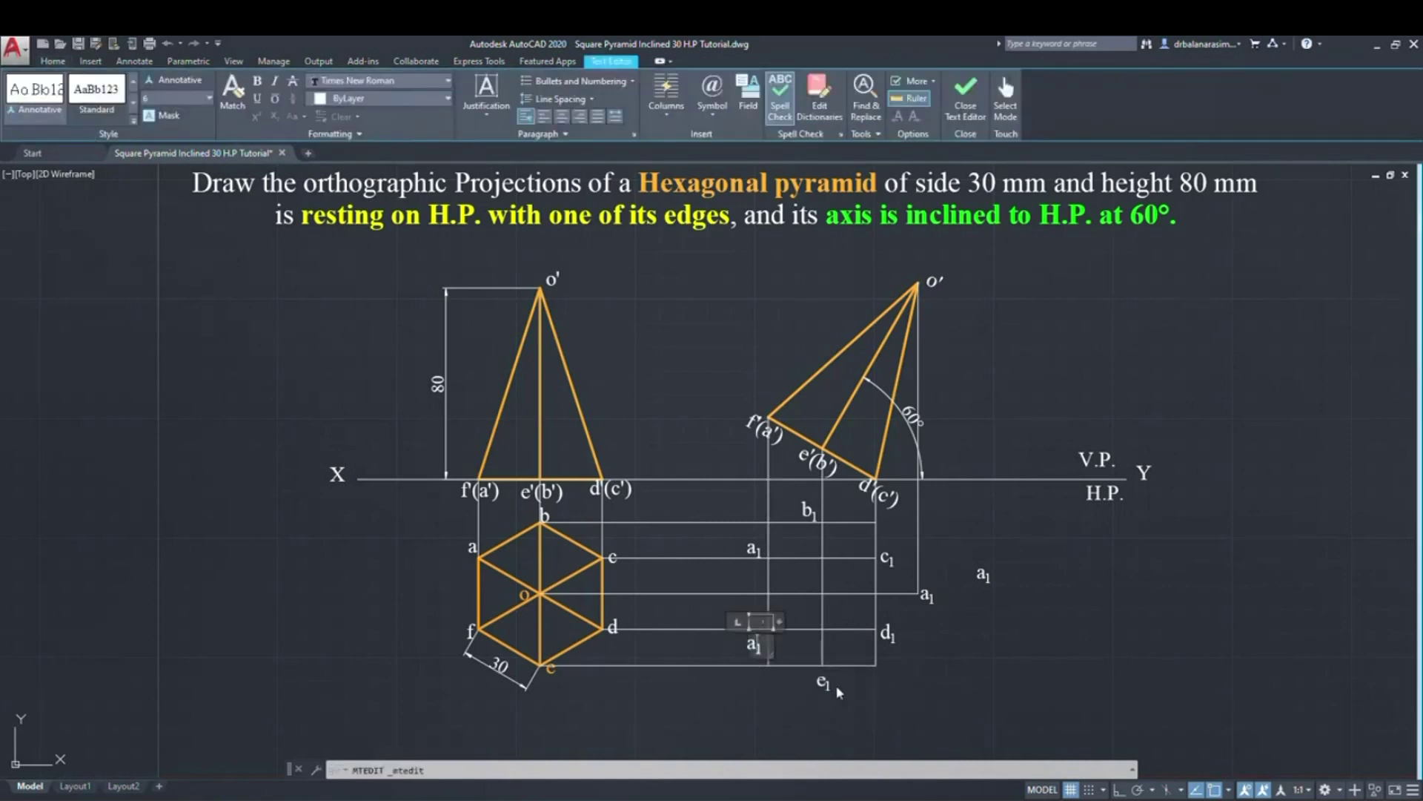
pyautogui.press('Delete')
pyautogui.write('f')
pyautogui.click(992, 691)
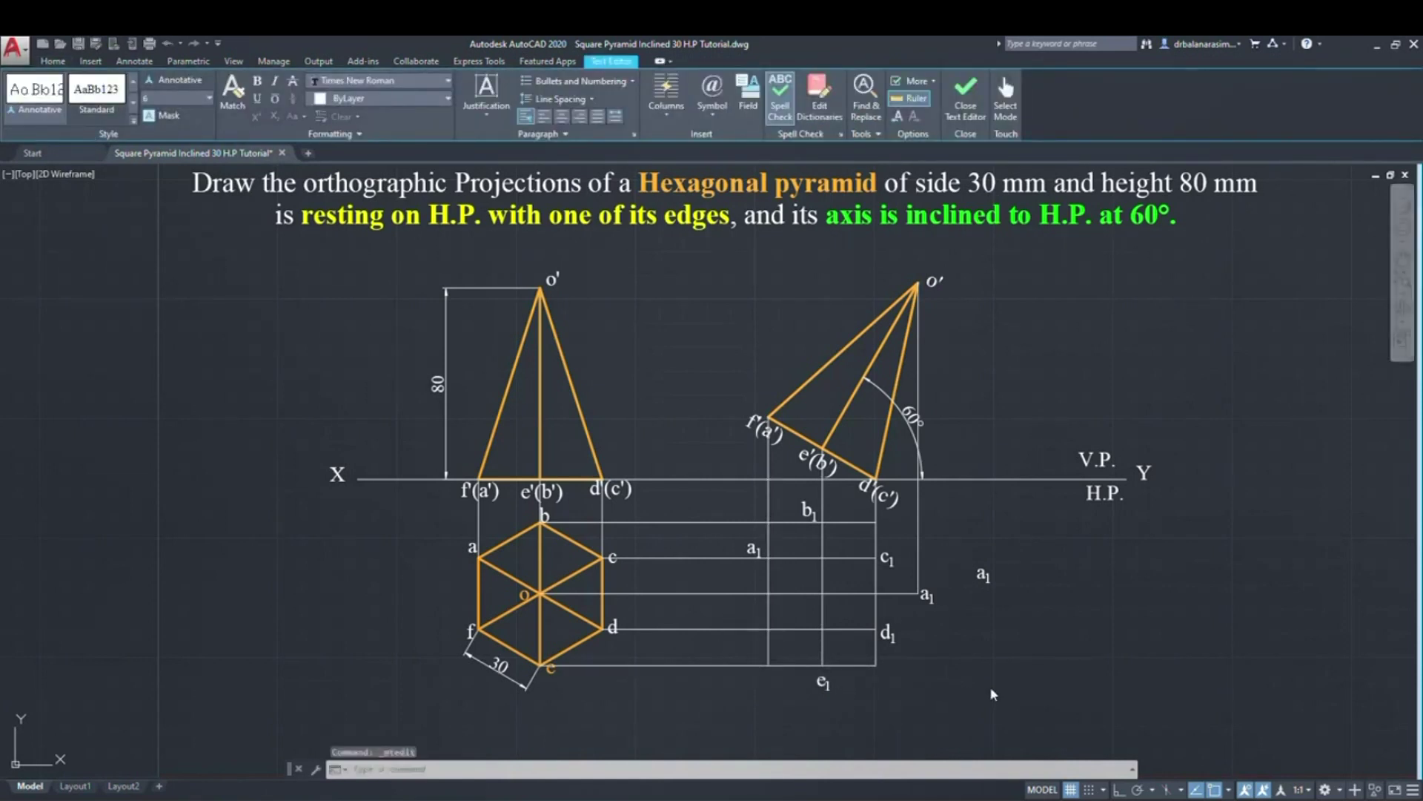
pyautogui.doubleClick(928, 595)
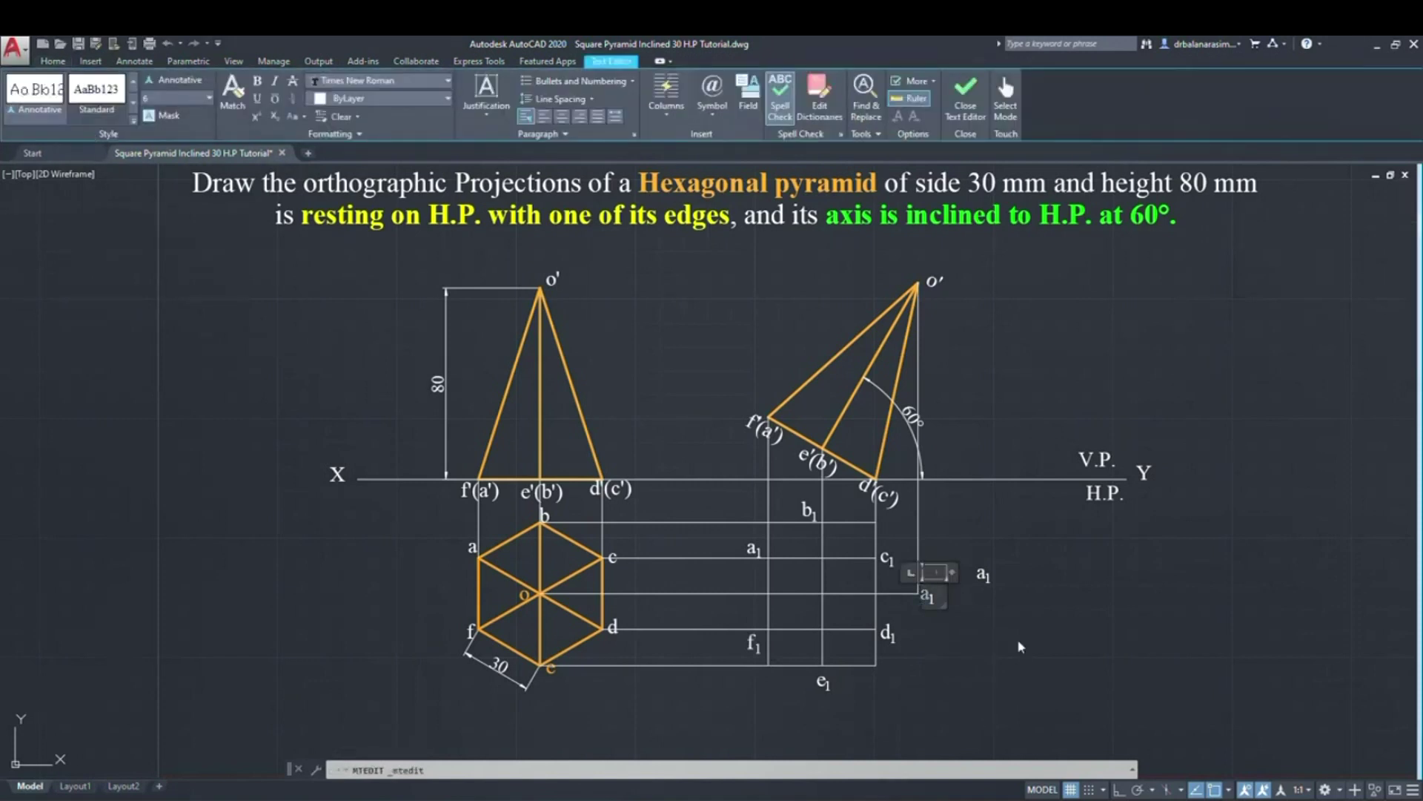
pyautogui.click(1058, 652)
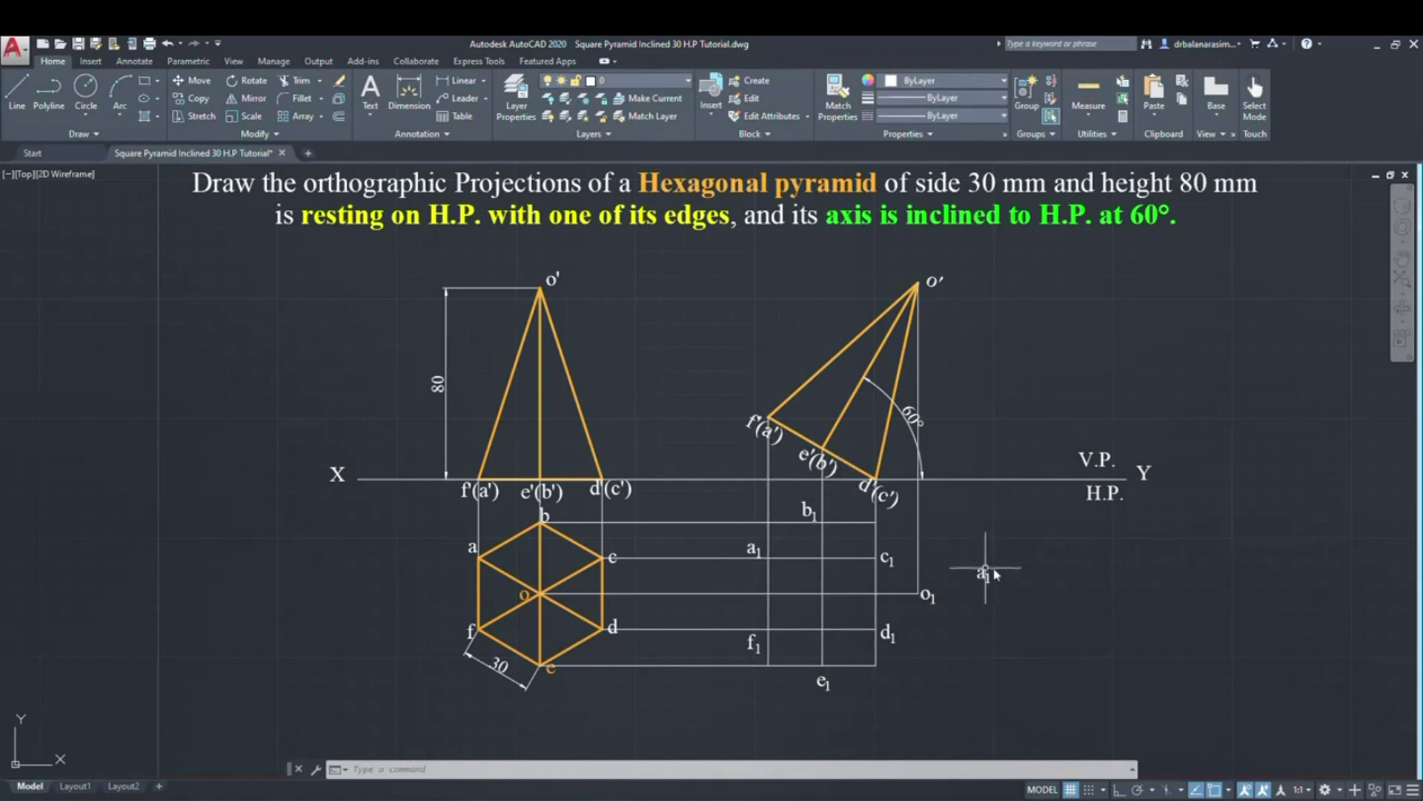
# - Draw the base outline of the second top view as a closed line chain through b1, a1, f1, e1, d1, c1 and back to b1
pyautogui.click(882, 548)
pyautogui.press('l')
pyautogui.press('Return')
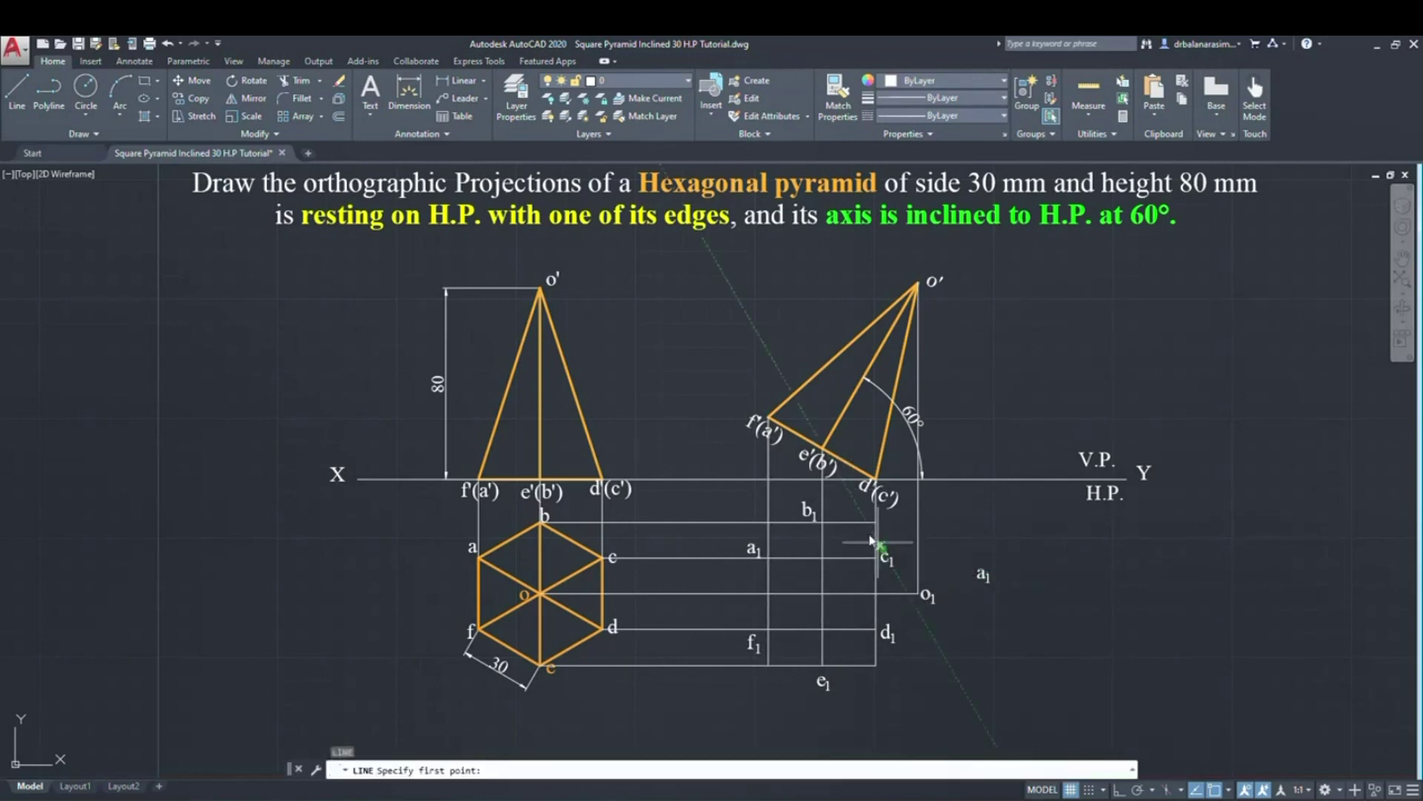
pyautogui.click(821, 522)
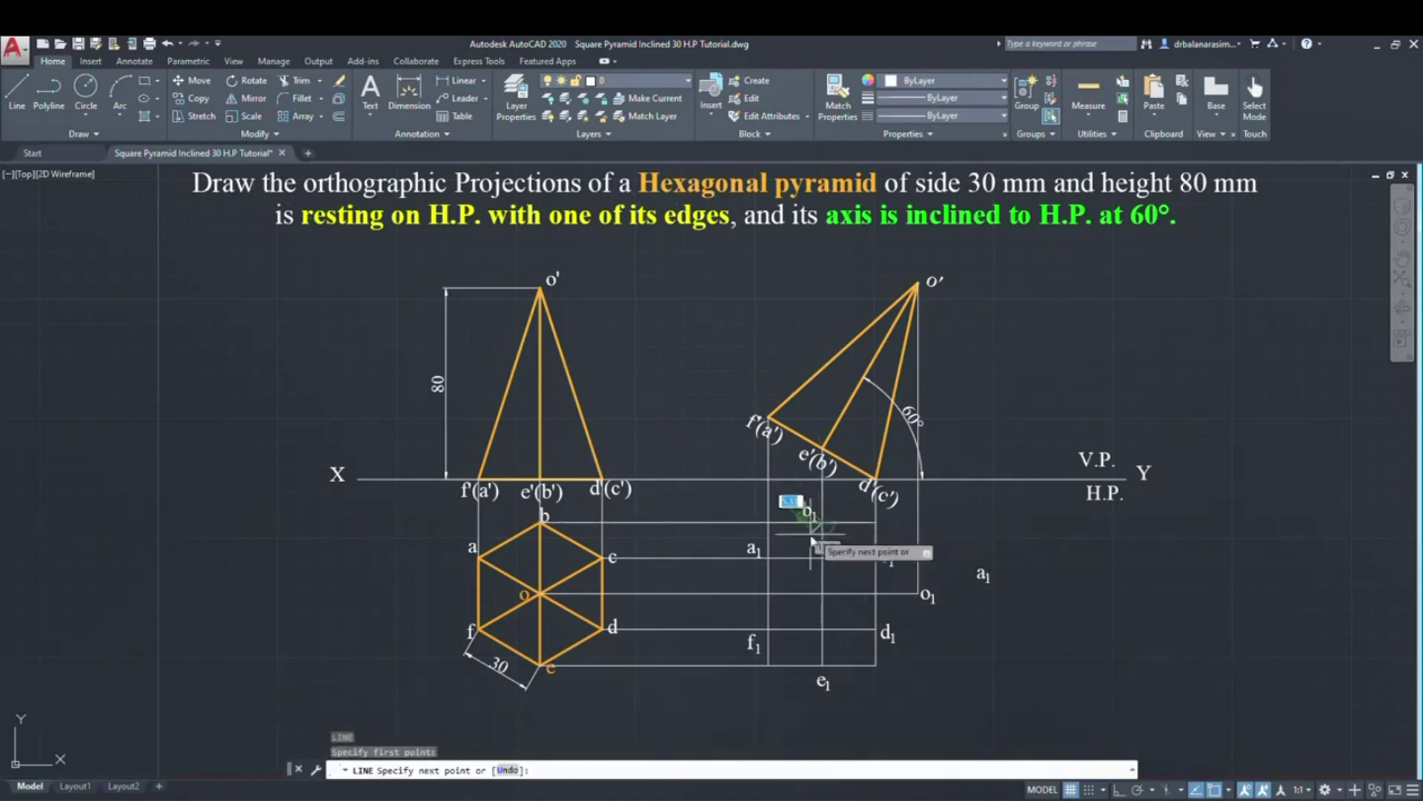
pyautogui.click(769, 557)
pyautogui.click(769, 629)
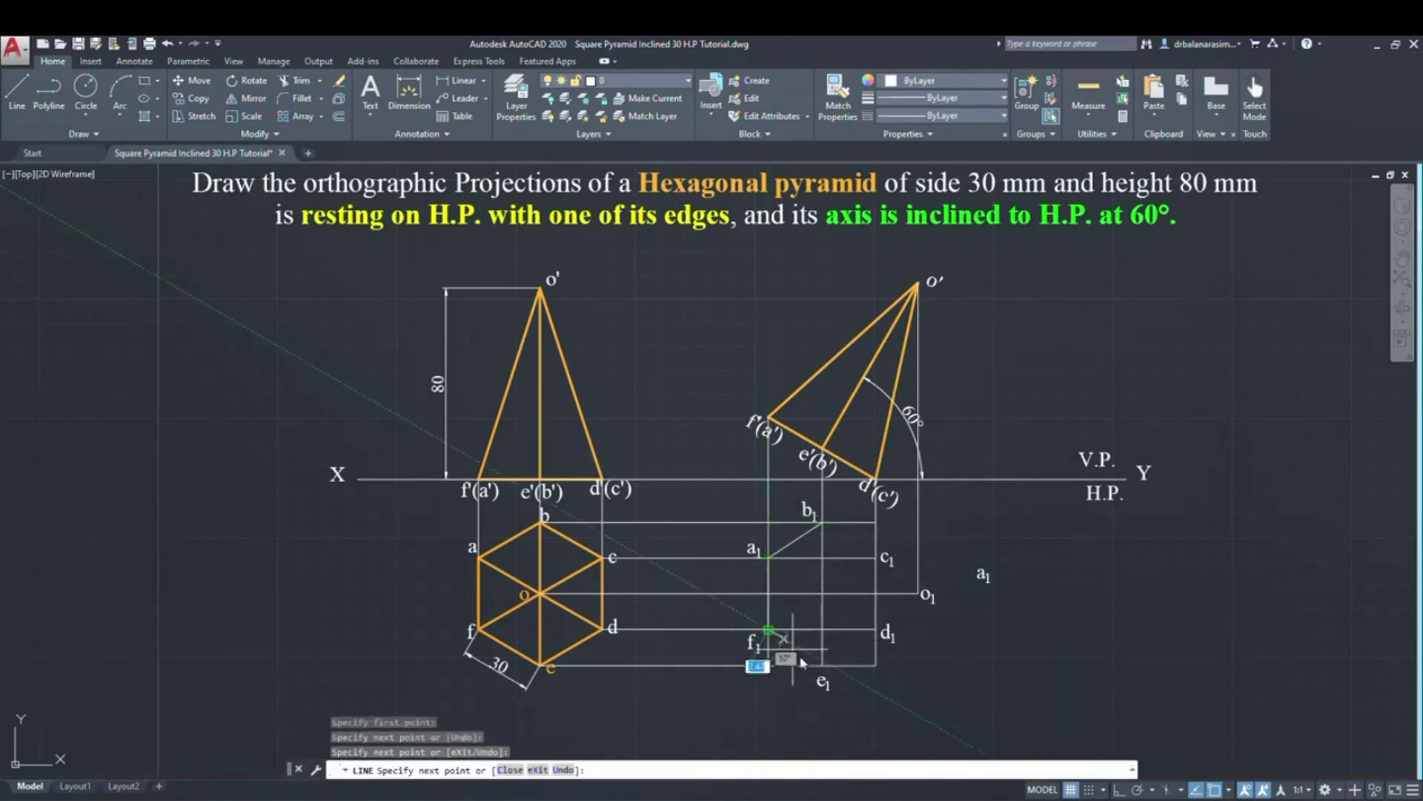
pyautogui.click(823, 665)
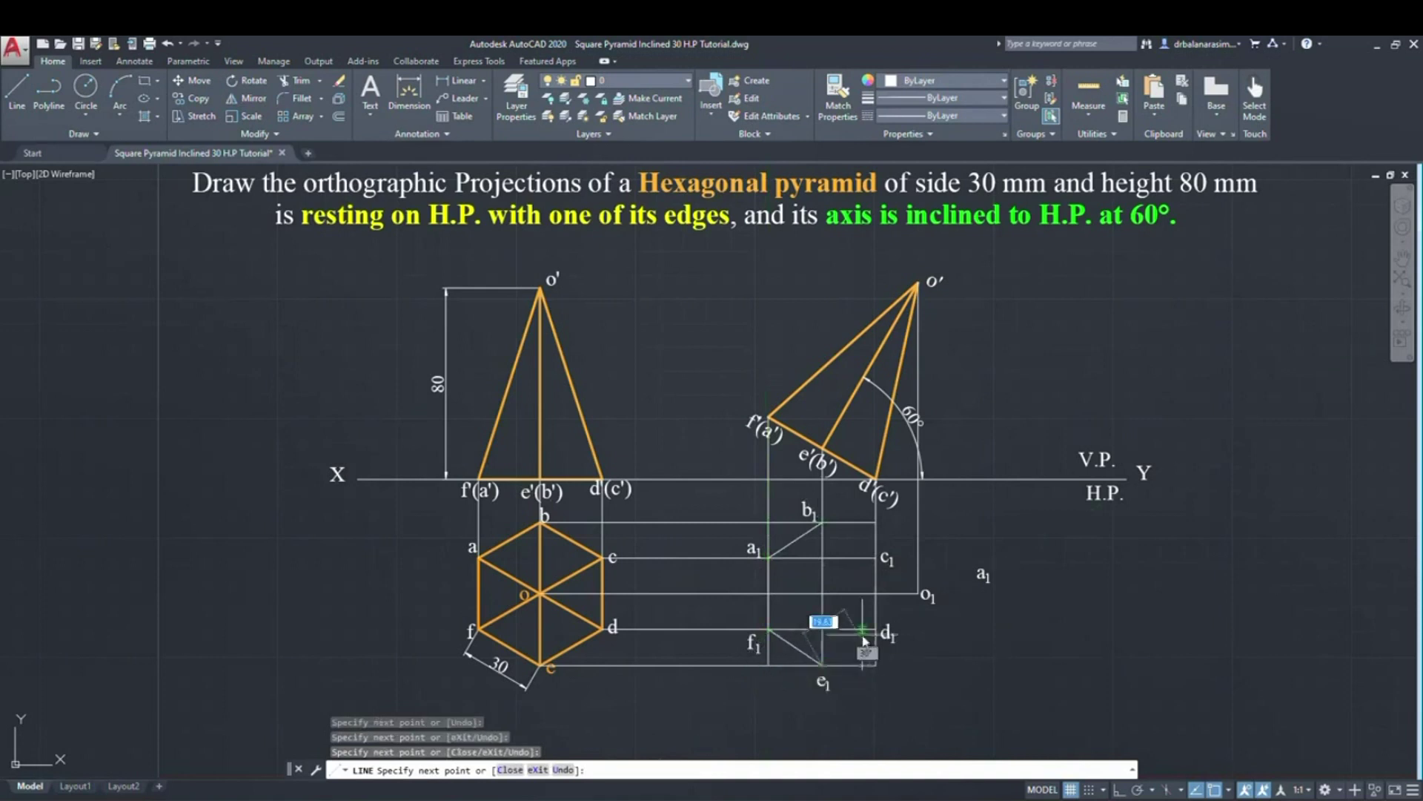
pyautogui.click(876, 630)
pyautogui.click(876, 557)
pyautogui.click(822, 526)
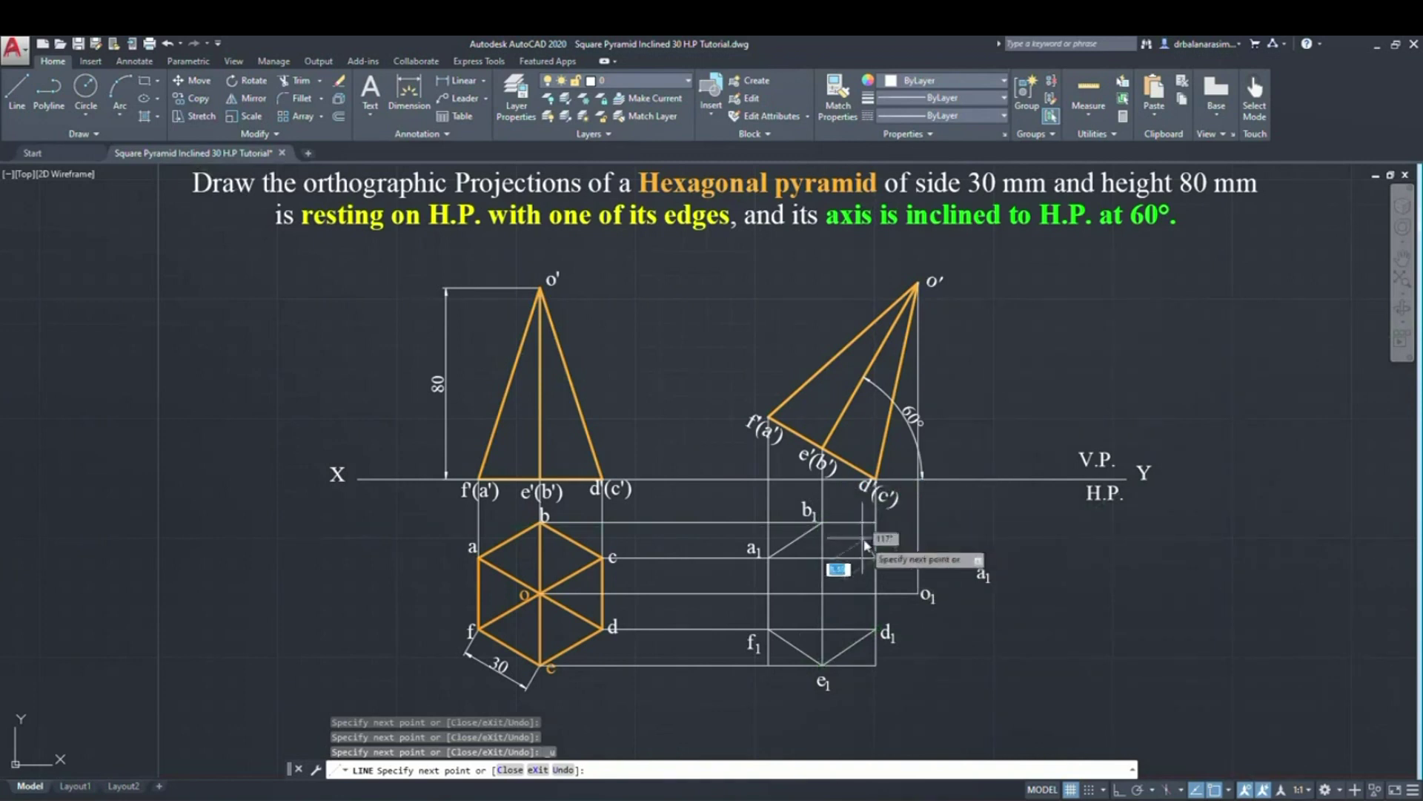
pyautogui.hotkey('ctrl', 'z')
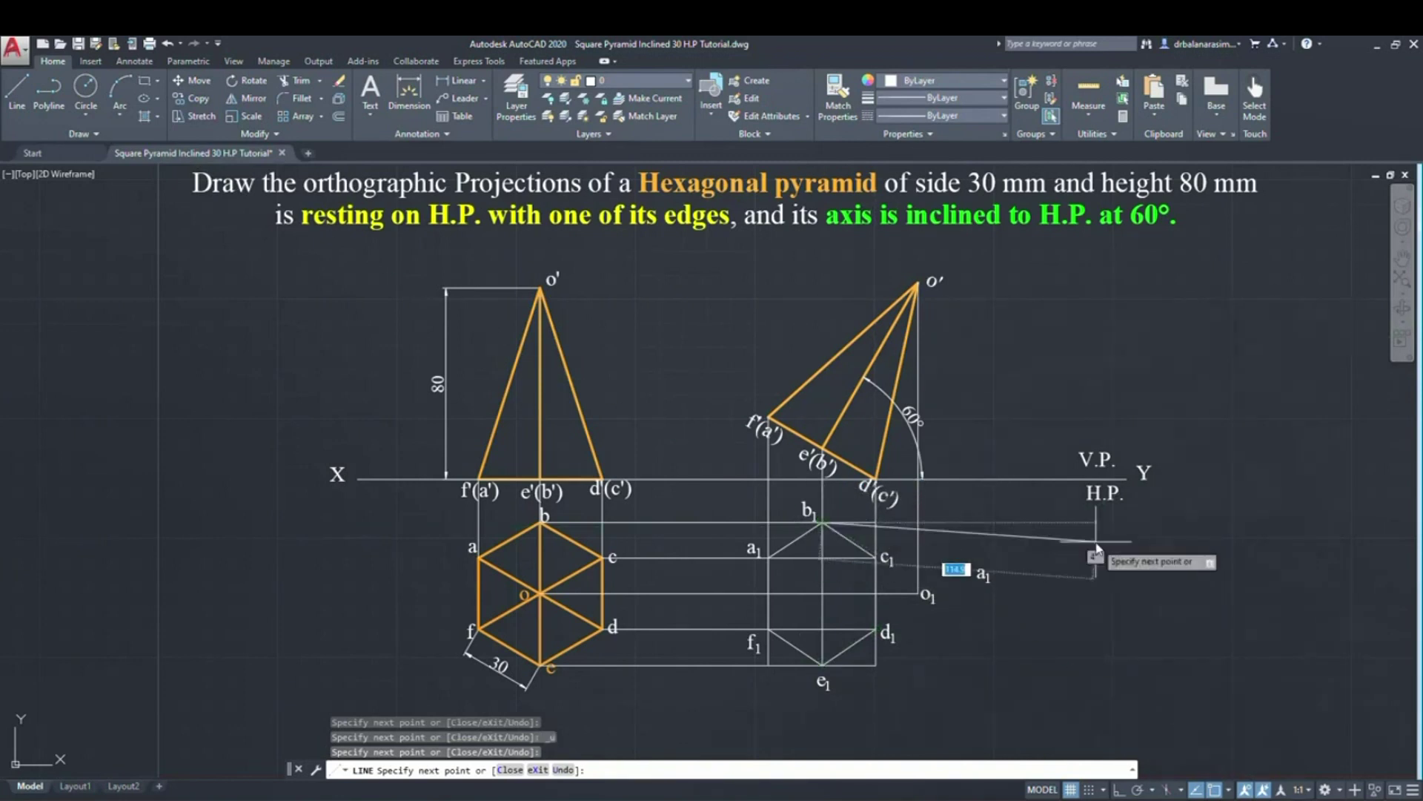
pyautogui.press('Escape')
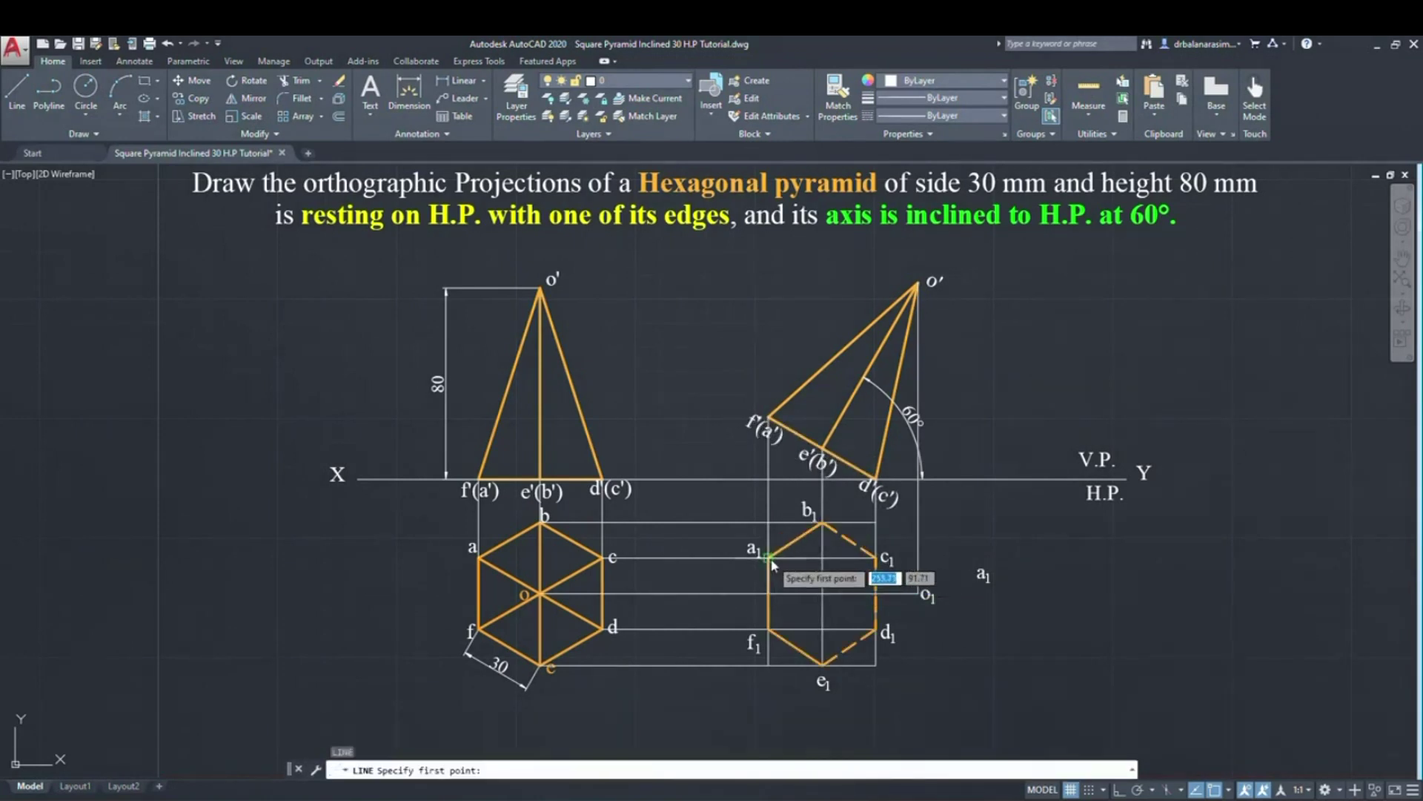
# - Draw the slant-edge lines from b1 and c1 to the apex o1 in the second top view
pyautogui.click(771, 561)
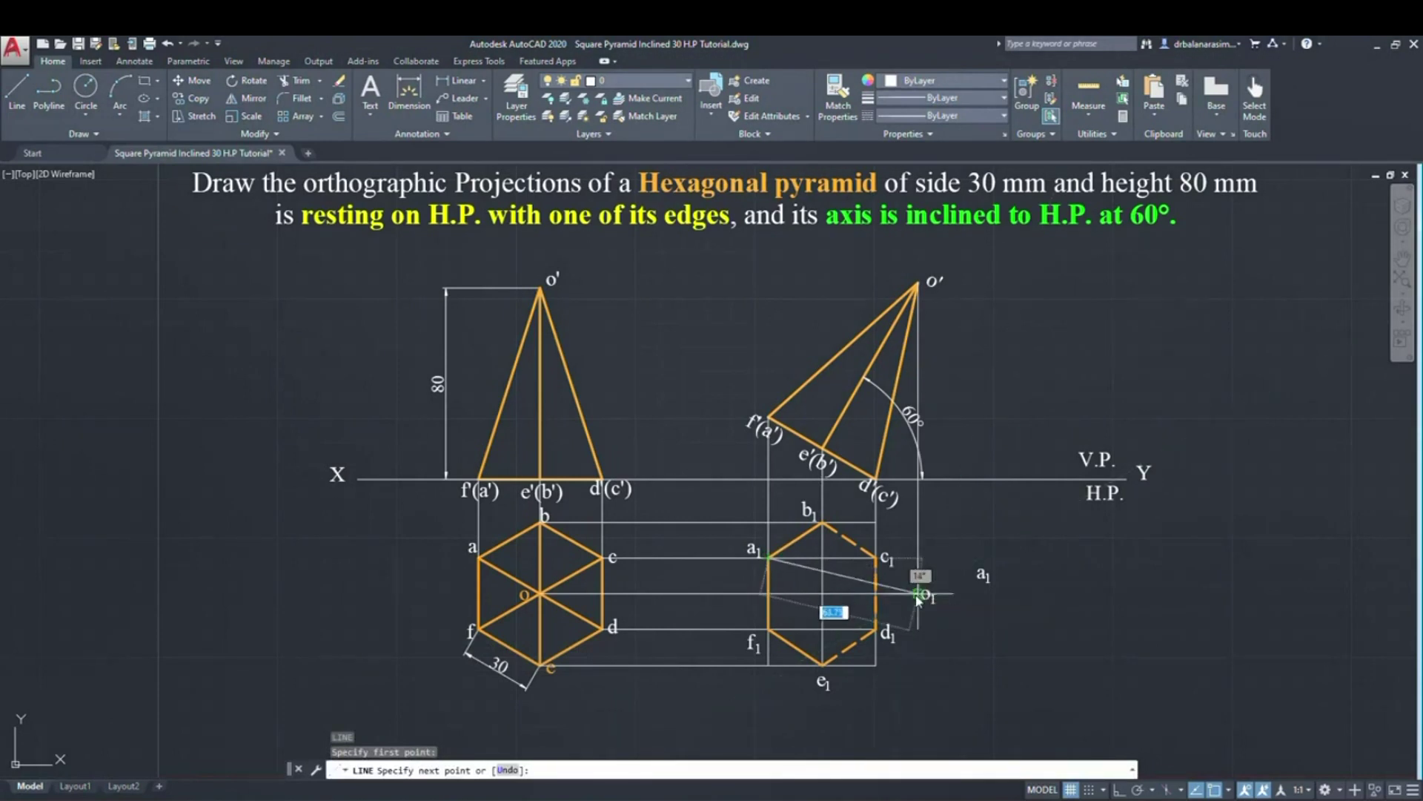
pyautogui.click(823, 523)
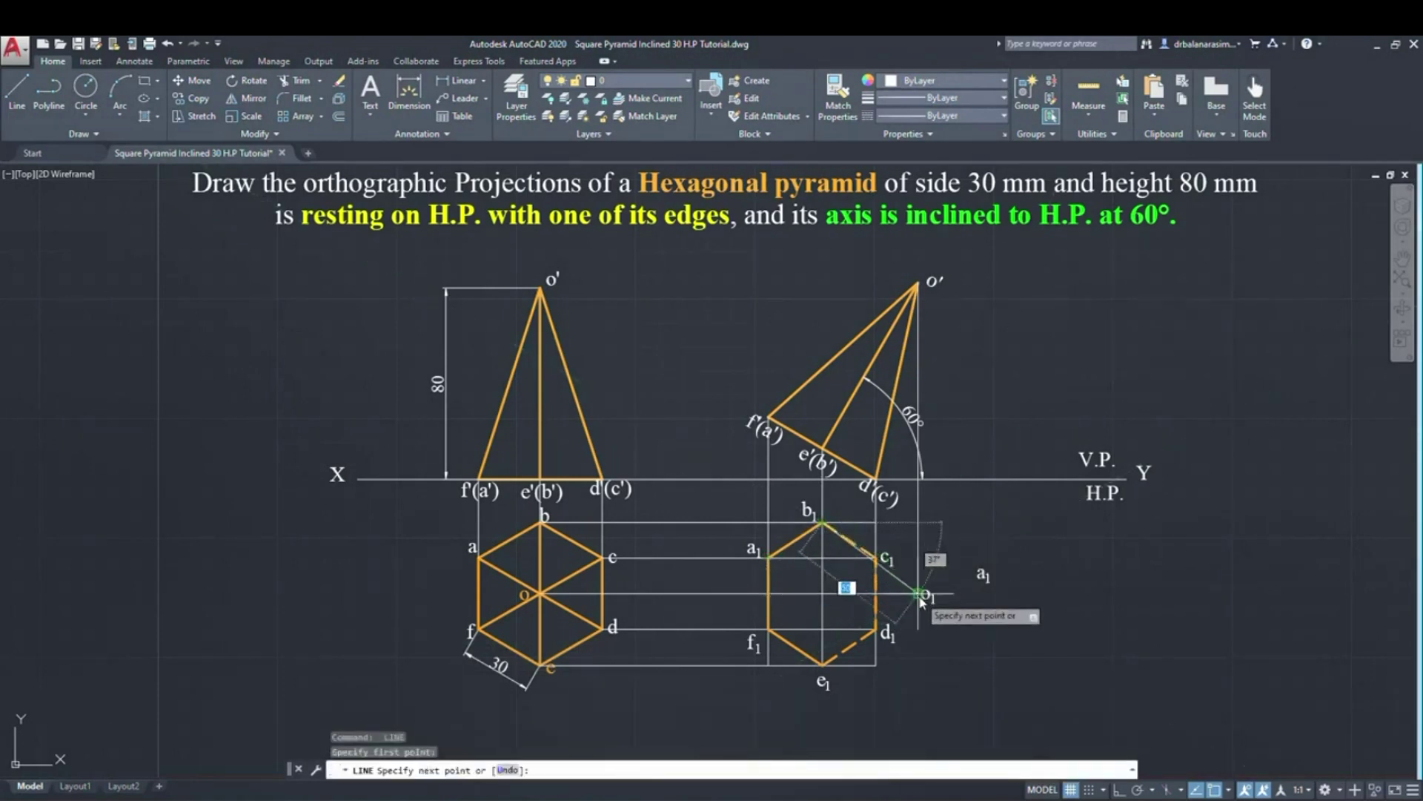
pyautogui.click(919, 594)
pyautogui.press('Return')
pyautogui.press('Return')
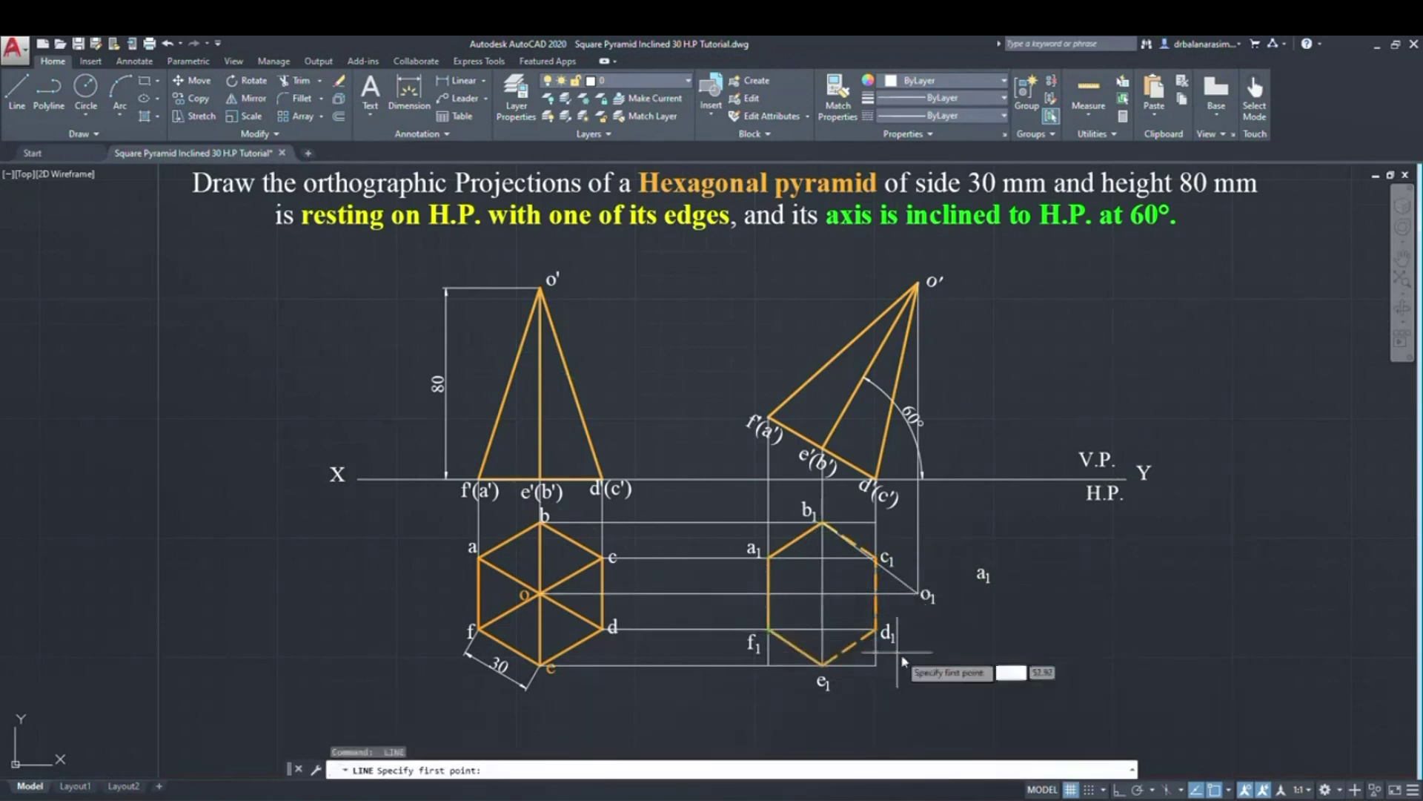
pyautogui.scroll(2, 888, 570)
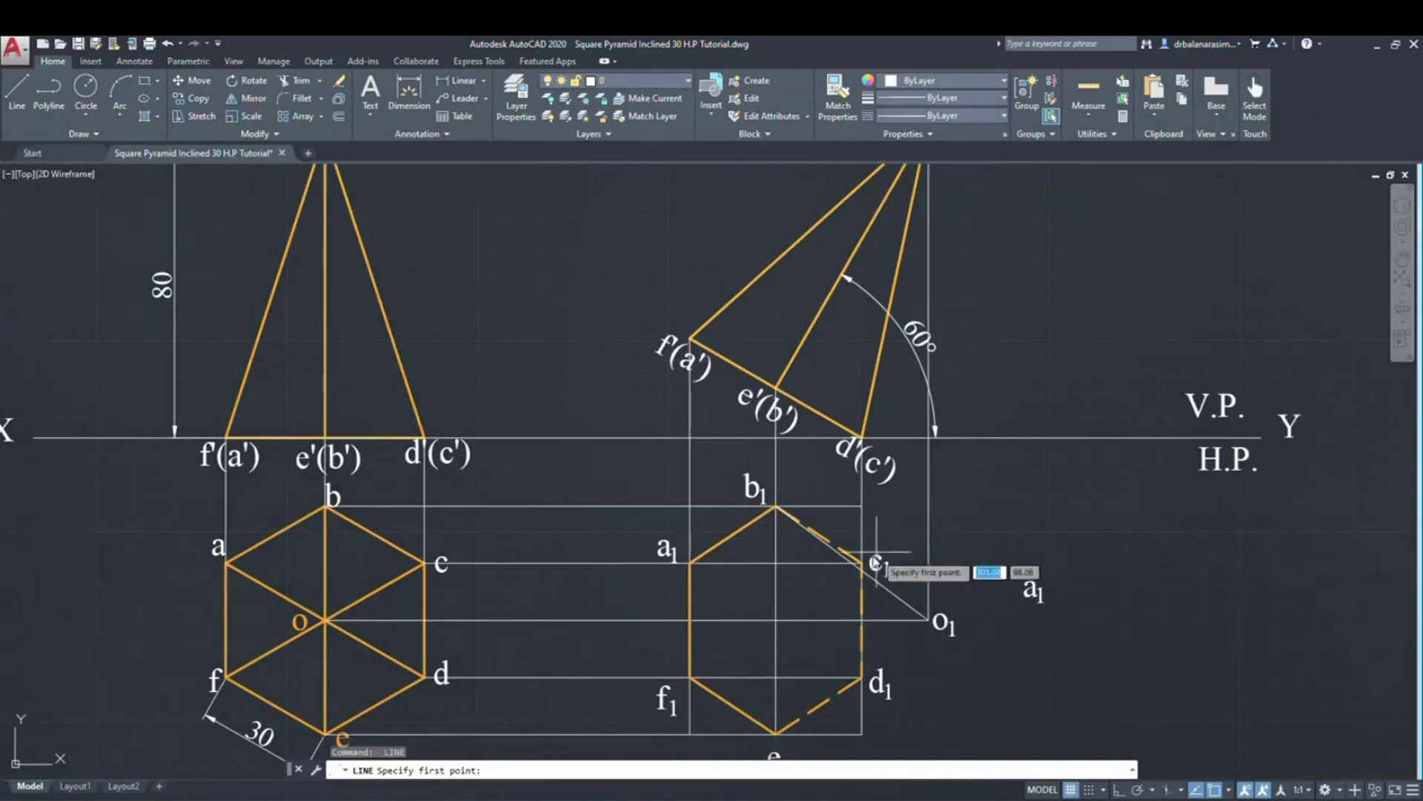
pyautogui.click(877, 557)
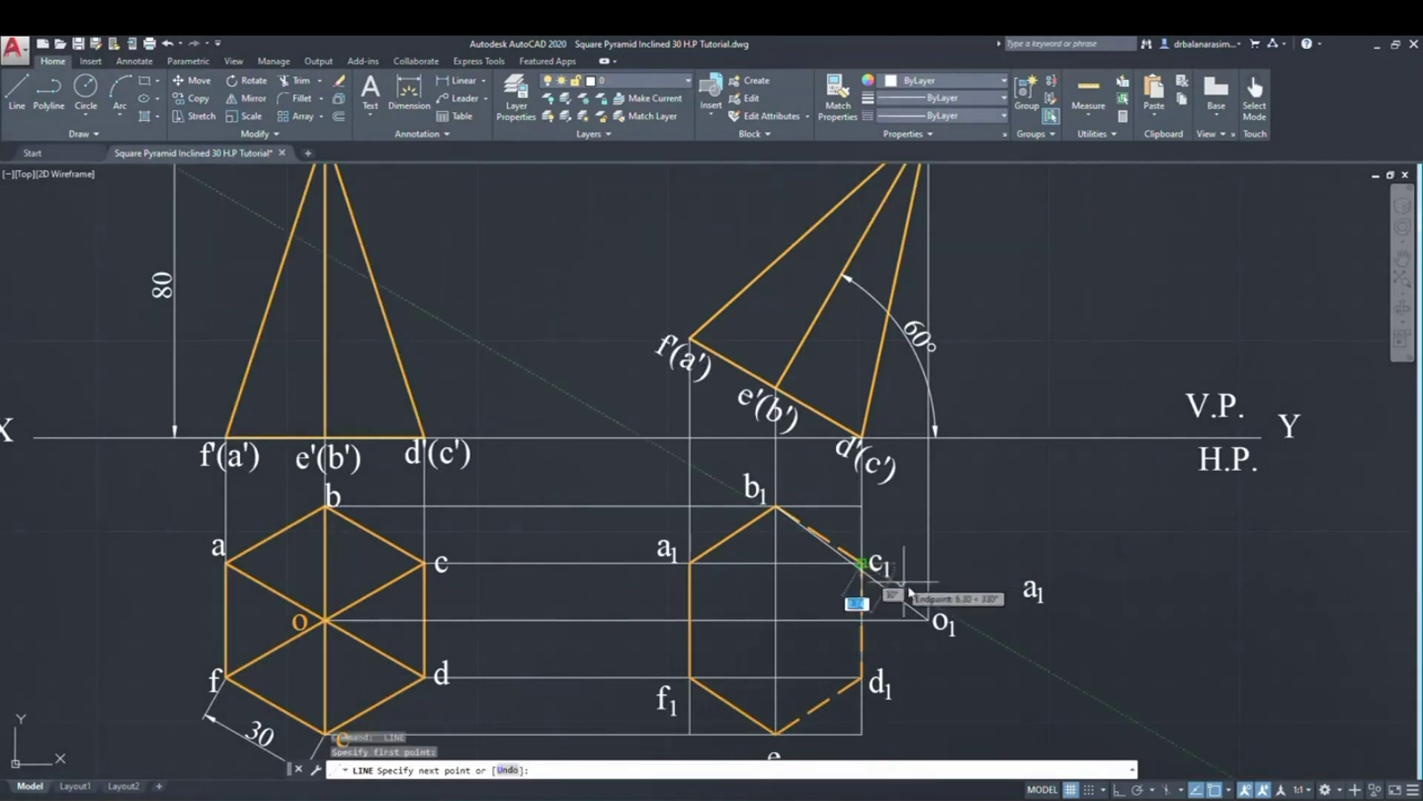
pyautogui.click(927, 620)
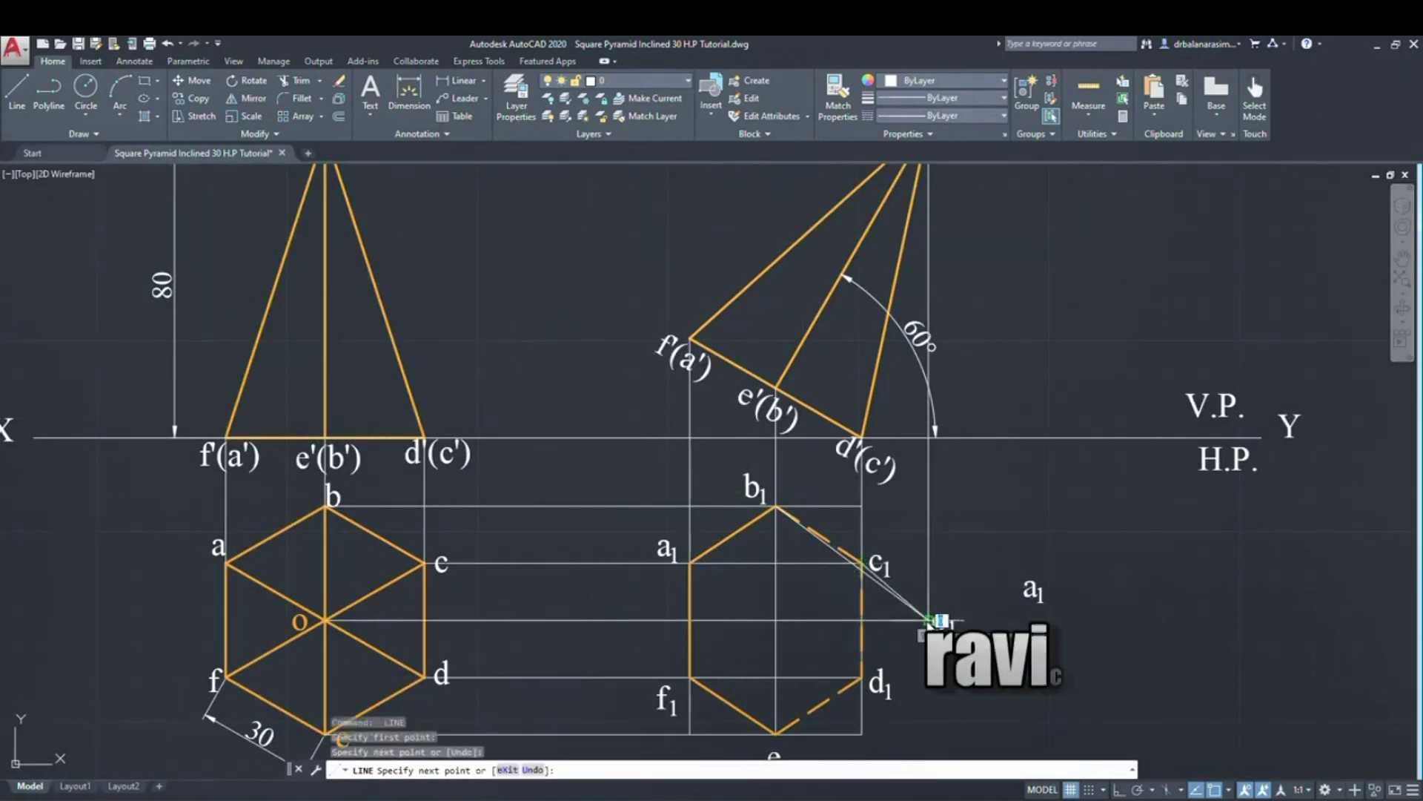
pyautogui.press('Return')
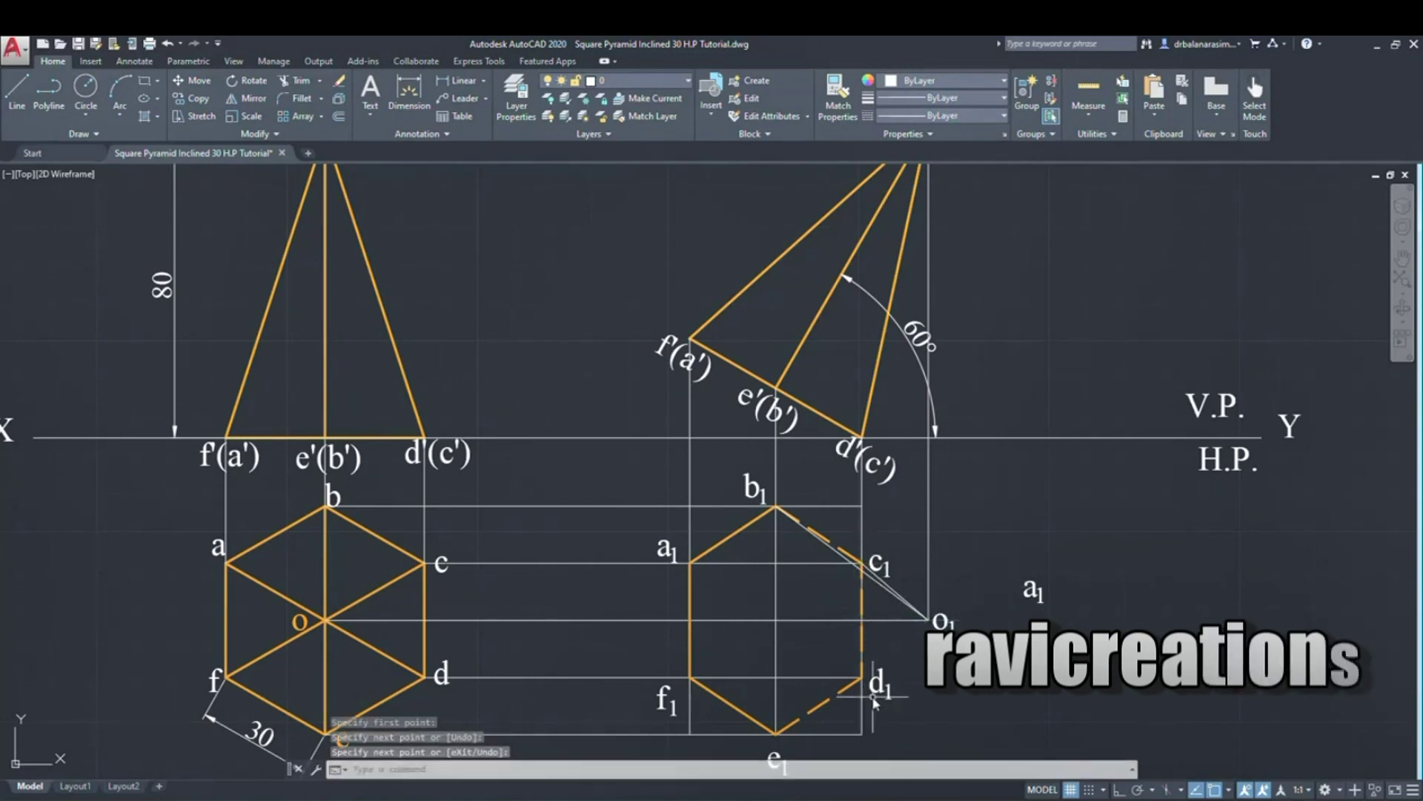
# - Draw the slant-edge lines from d1 and e1 to the apex o1 in the second top view
pyautogui.press('Return')
pyautogui.click(865, 678)
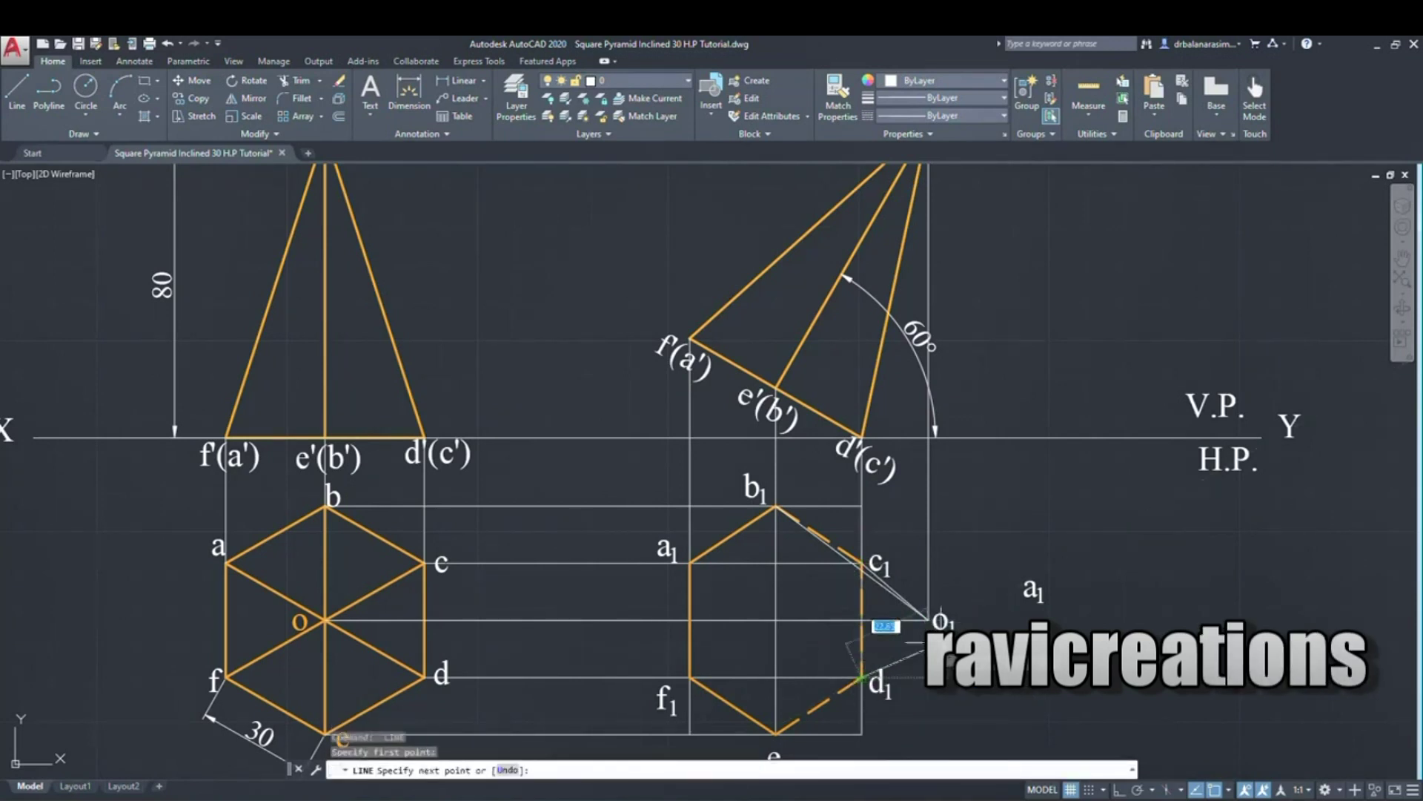
pyautogui.click(927, 620)
pyautogui.press('Return')
pyautogui.scroll(-2, 927, 620)
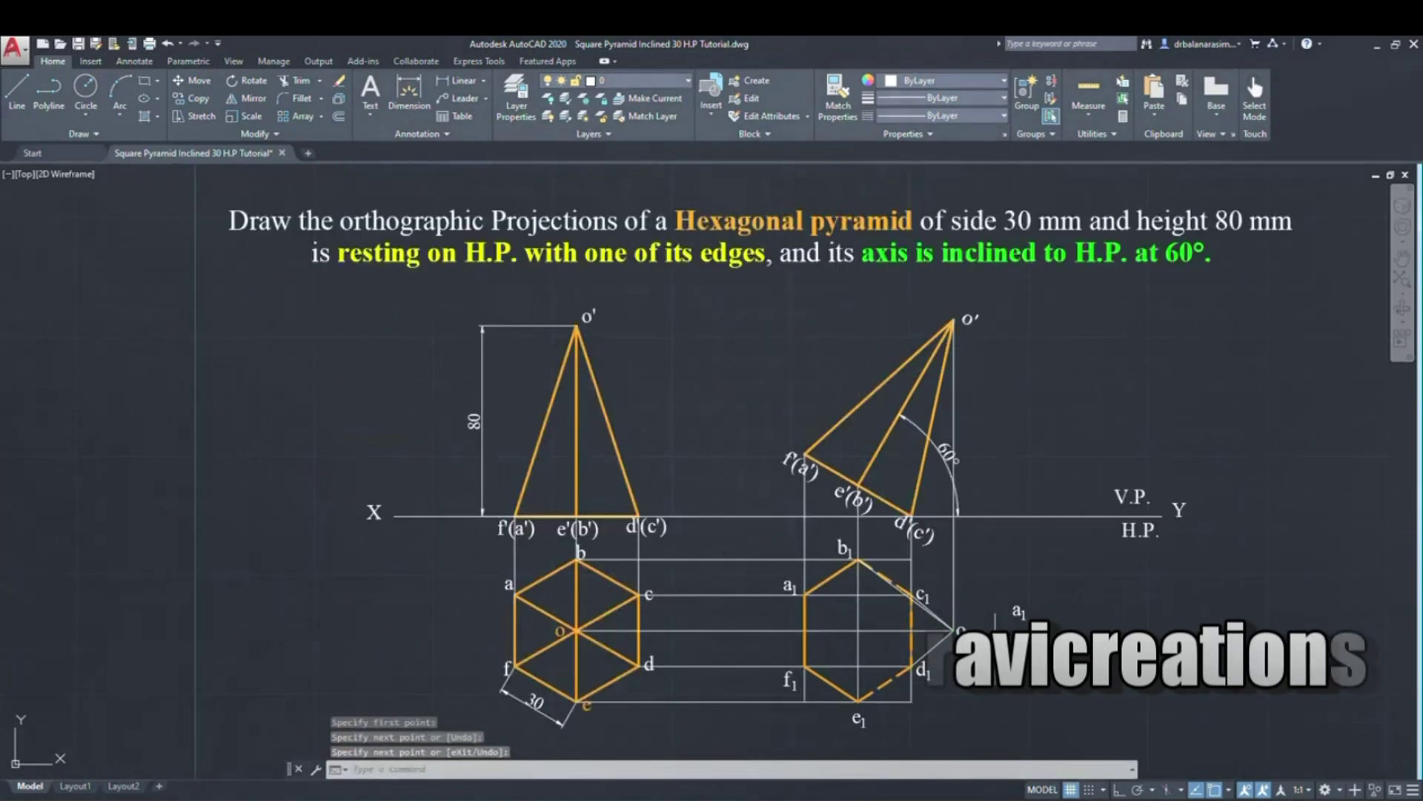
pyautogui.moveTo(990, 672); pyautogui.dragTo(992, 608, button='middle')
pyautogui.scroll(2, 992, 608)
pyautogui.press('Return')
pyautogui.click(794, 654)
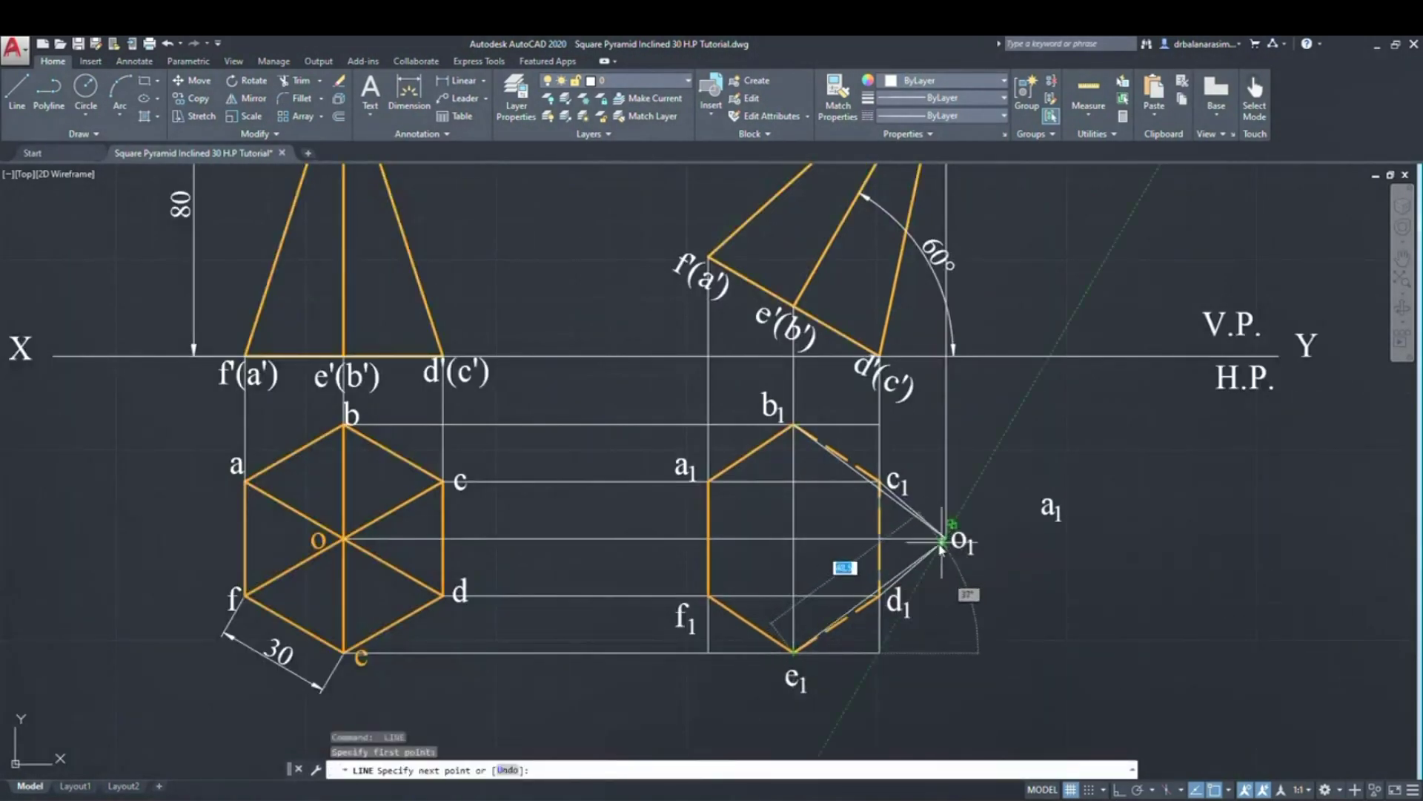
pyautogui.click(946, 540)
pyautogui.press('Return')
# - Draw the slant-edge lines from f1 and a1 to the apex o1 in the second top view
pyautogui.press('Return')
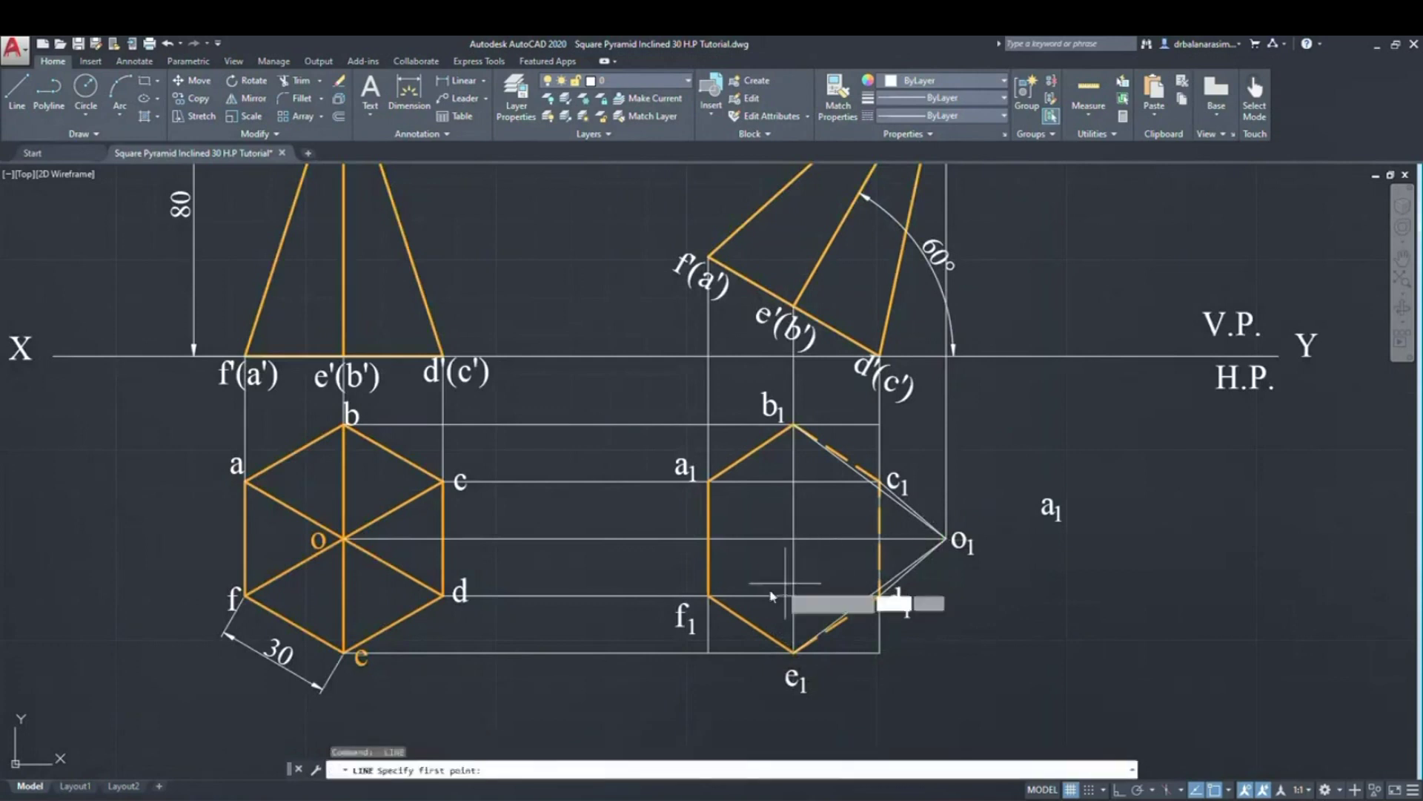
pyautogui.click(708, 596)
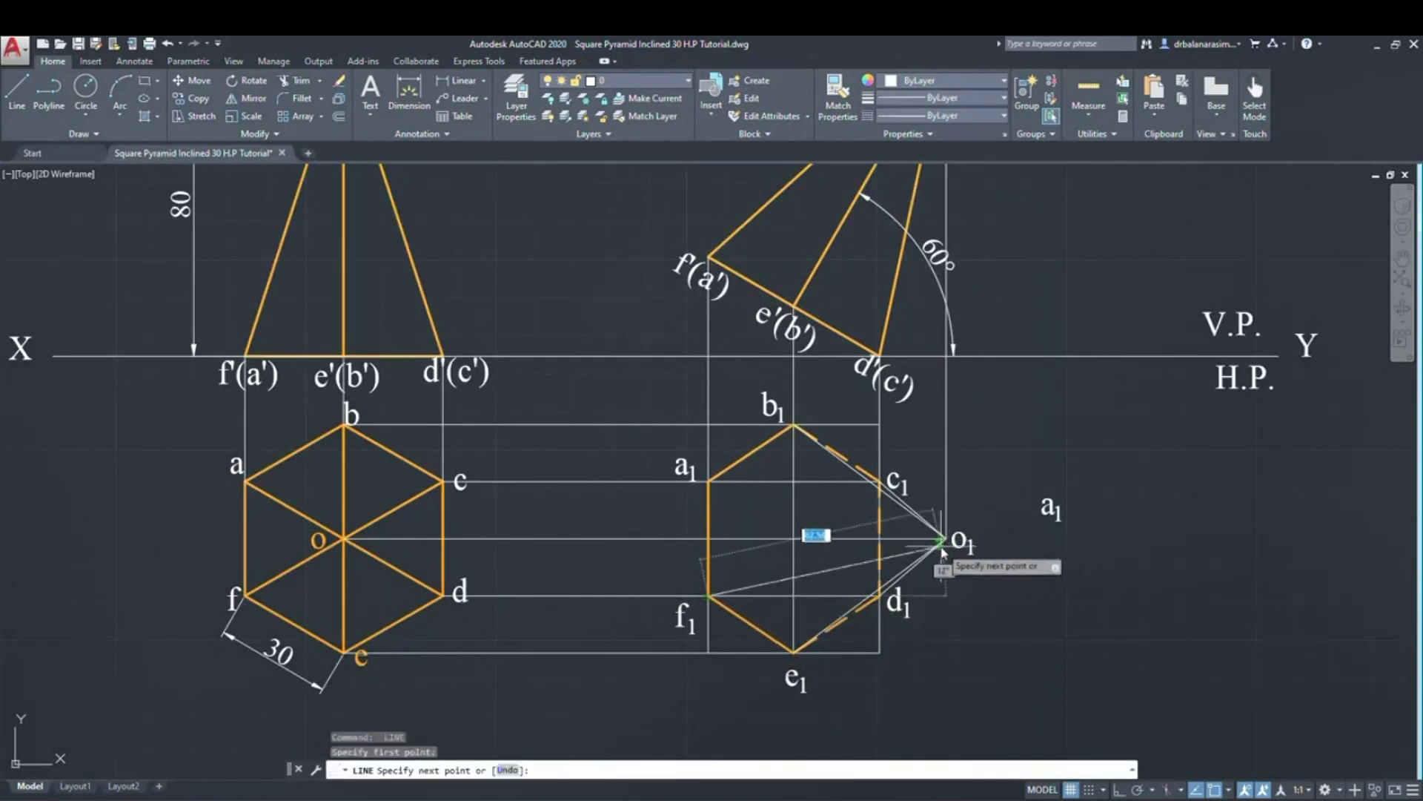
pyautogui.click(947, 540)
pyautogui.press('Return')
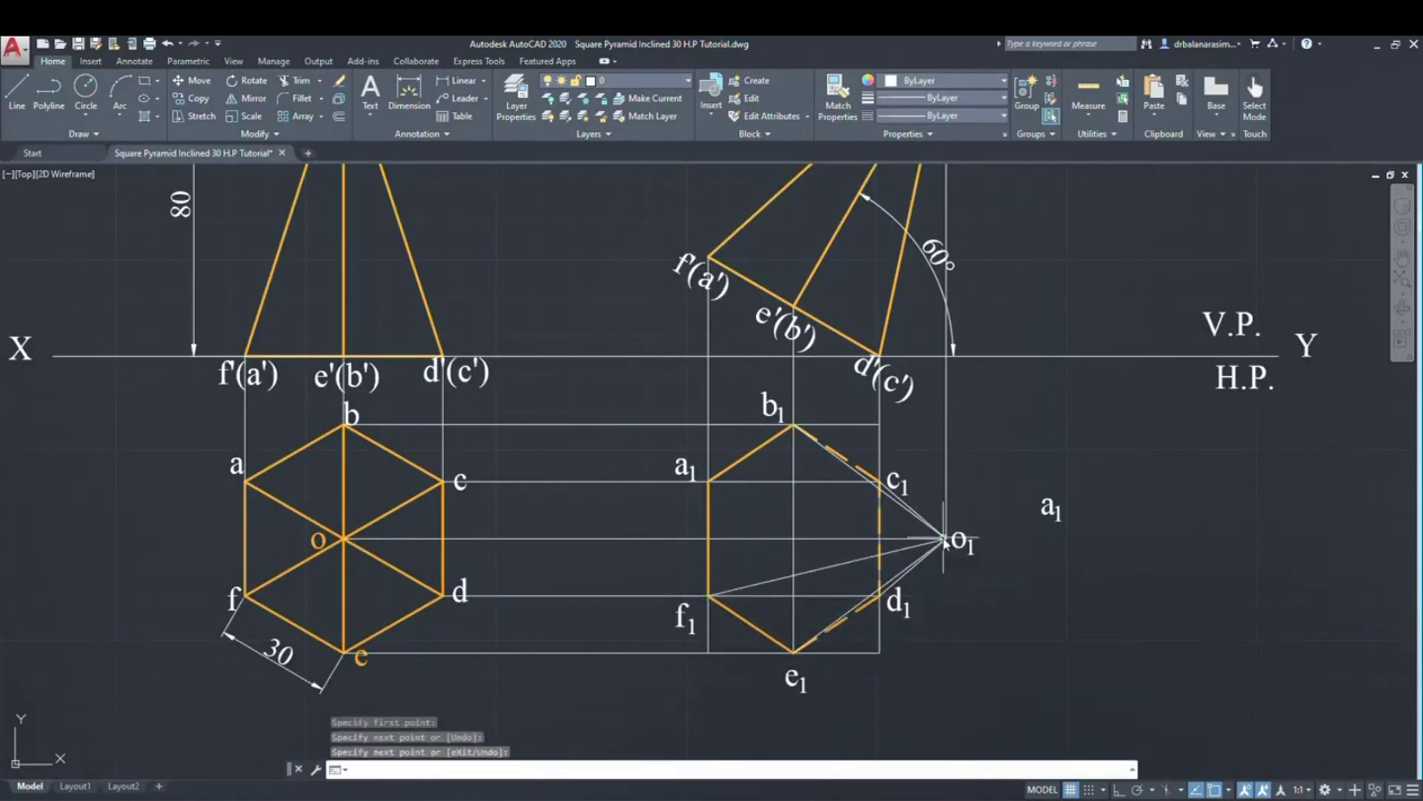
pyautogui.press('Return')
pyautogui.click(708, 482)
pyautogui.click(946, 539)
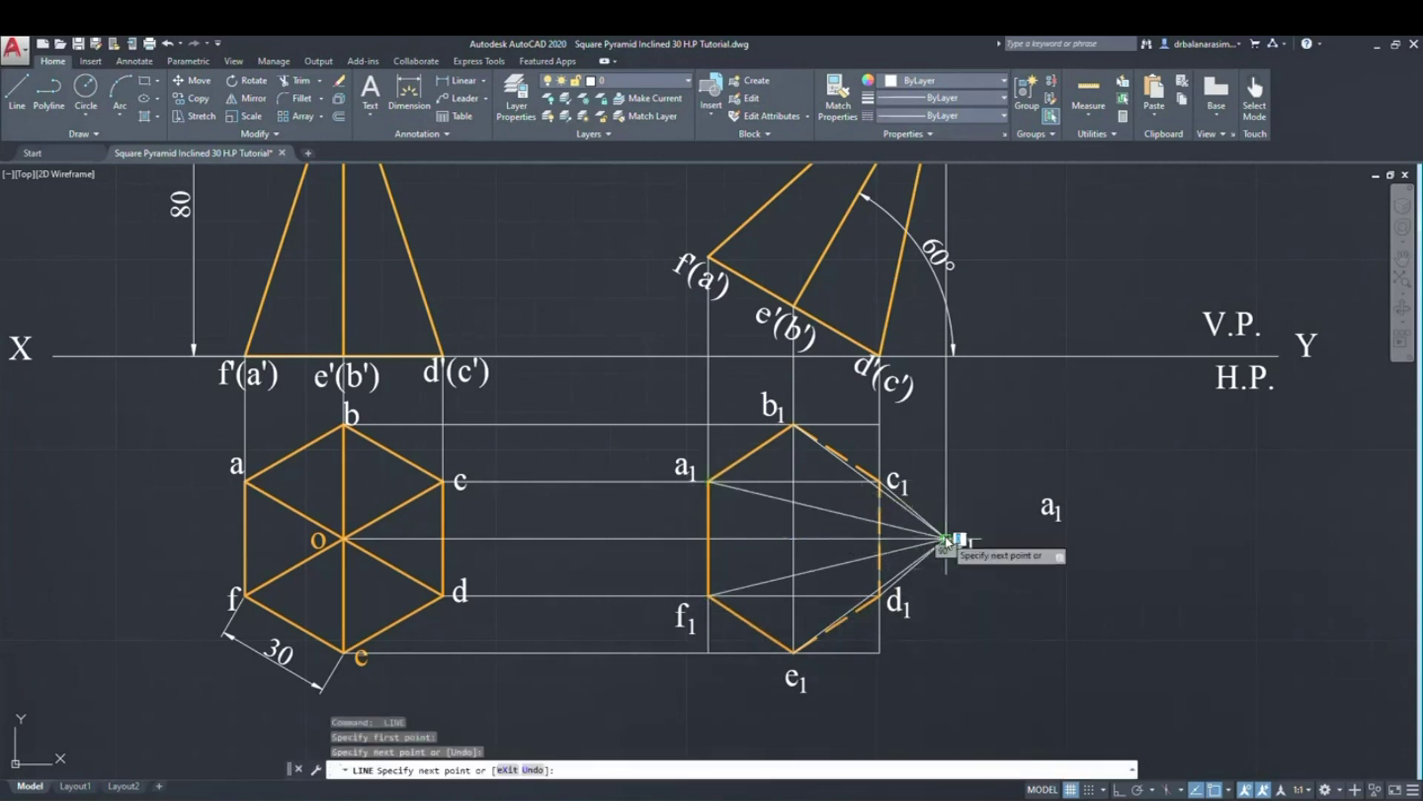
pyautogui.press('Return')
# - Set the six slant edges meeting at o1 to the orange colour 248,153,30 and a lineweight of 0.35 mm
pyautogui.click(851, 519)
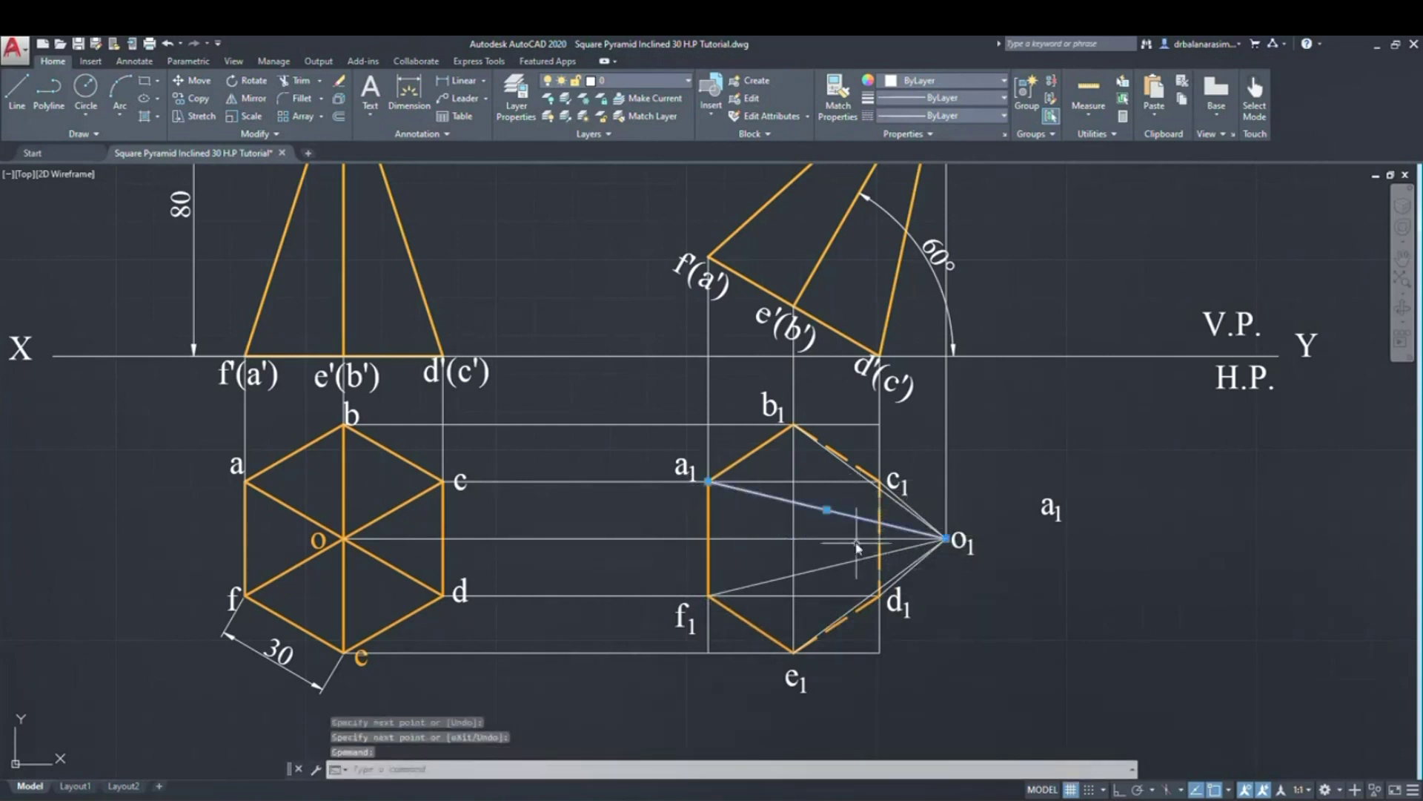
pyautogui.click(857, 558)
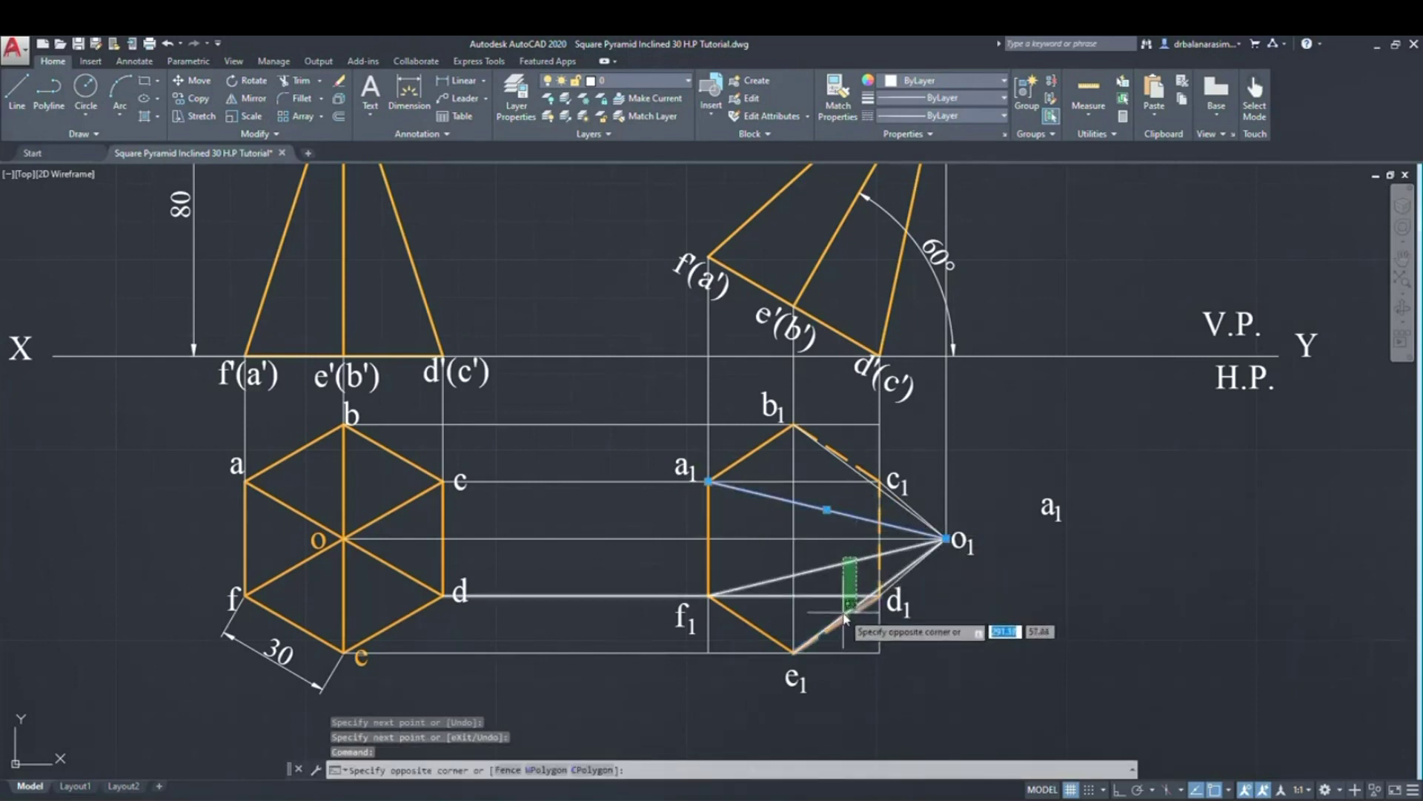
pyautogui.click(926, 583)
pyautogui.click(906, 552)
pyautogui.click(926, 569)
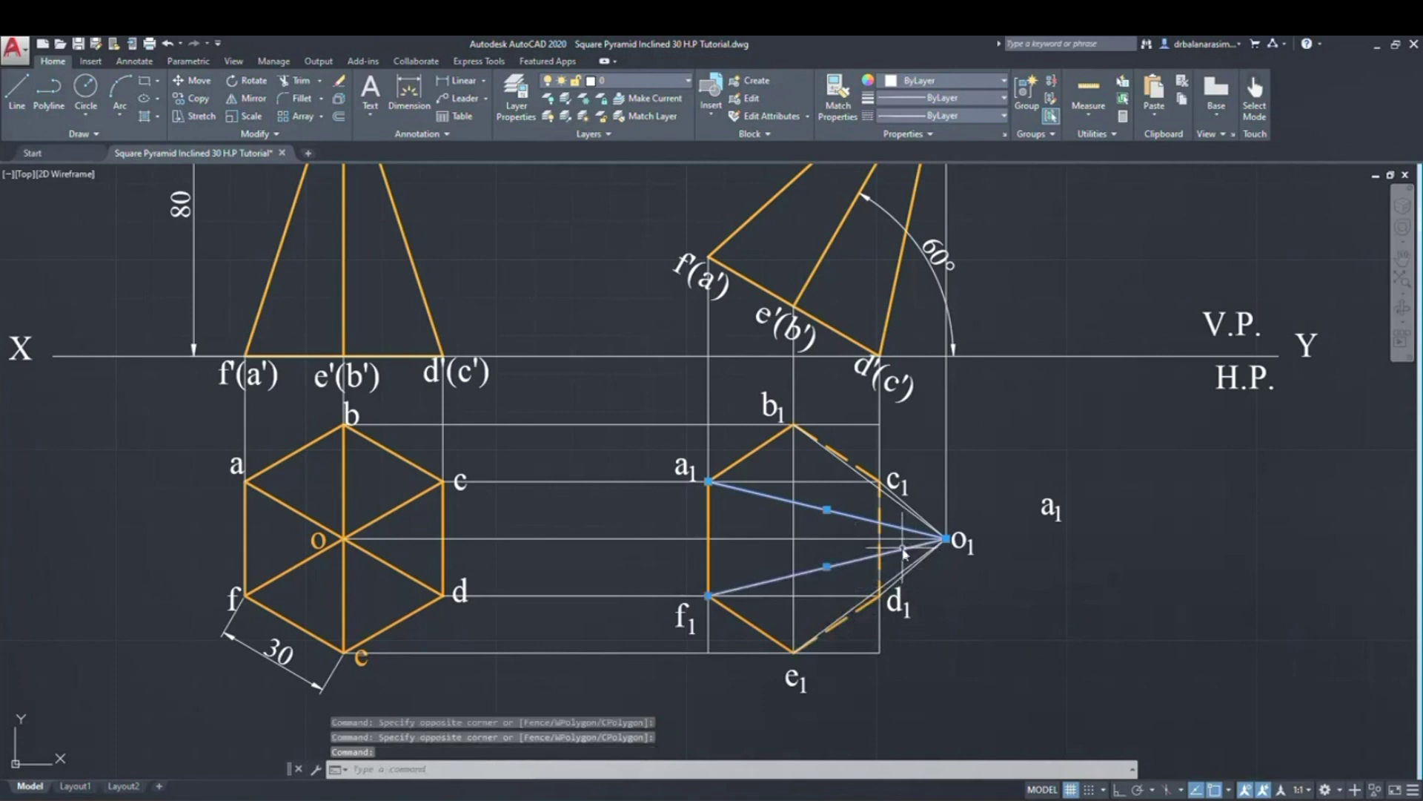
pyautogui.scroll(2, 929, 569)
pyautogui.click(909, 564)
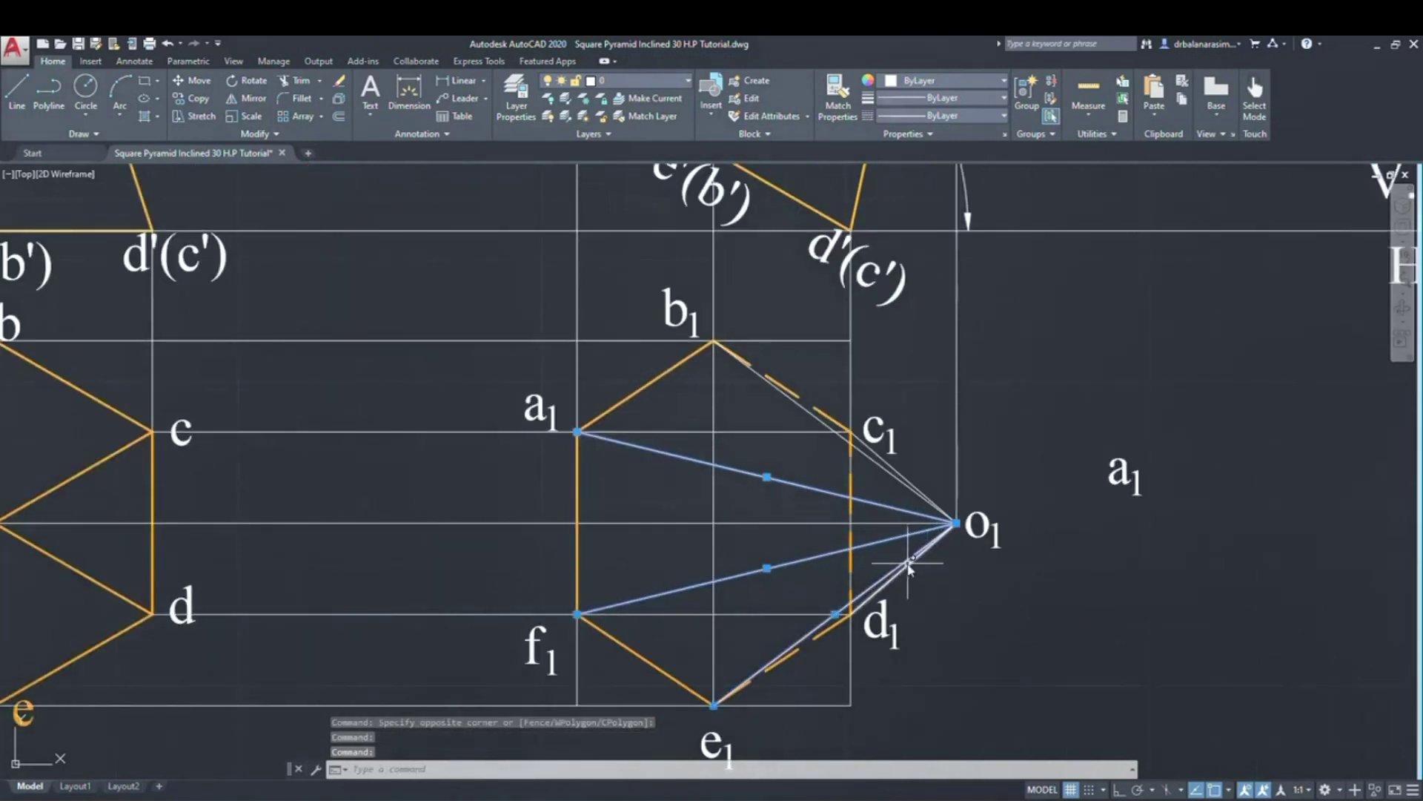
pyautogui.click(909, 568)
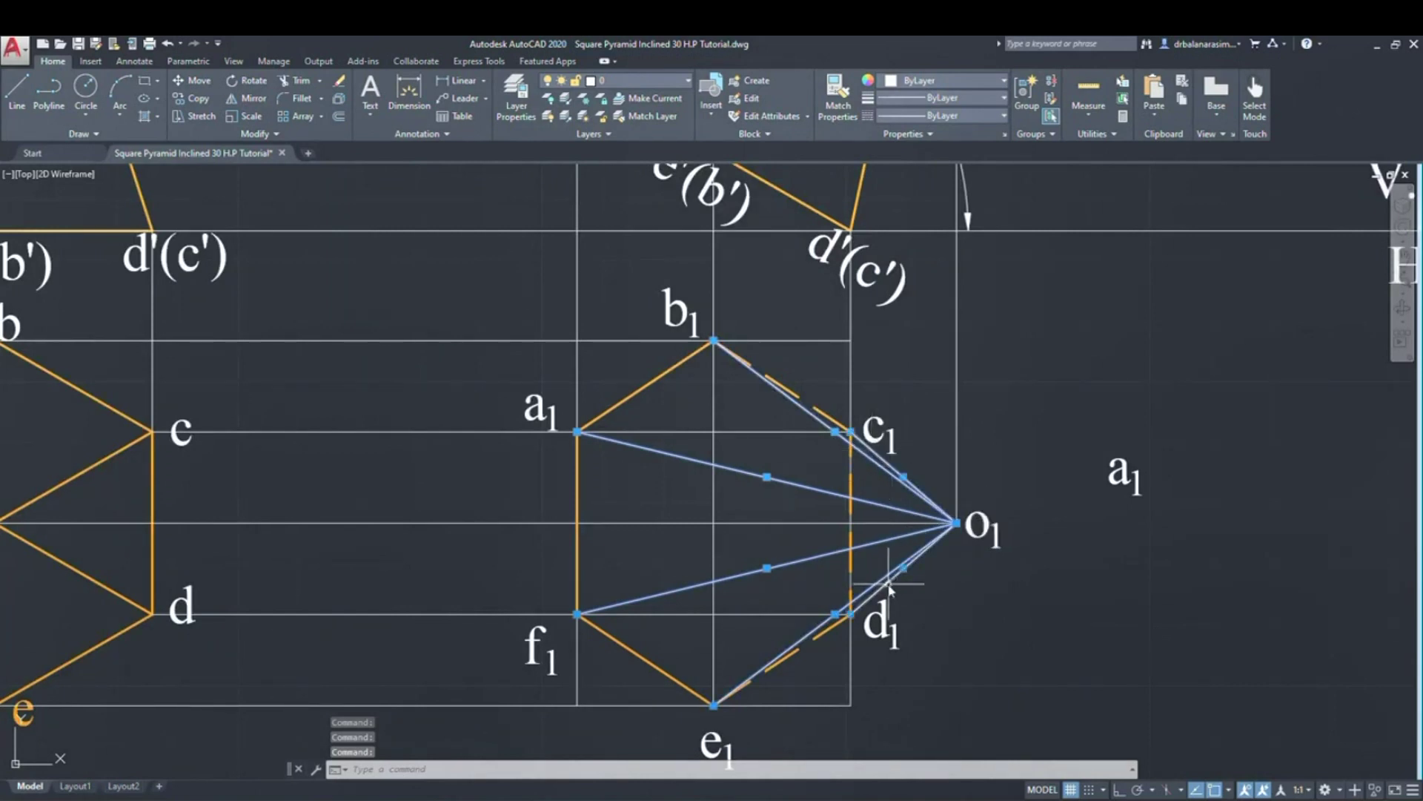
pyautogui.click(936, 84)
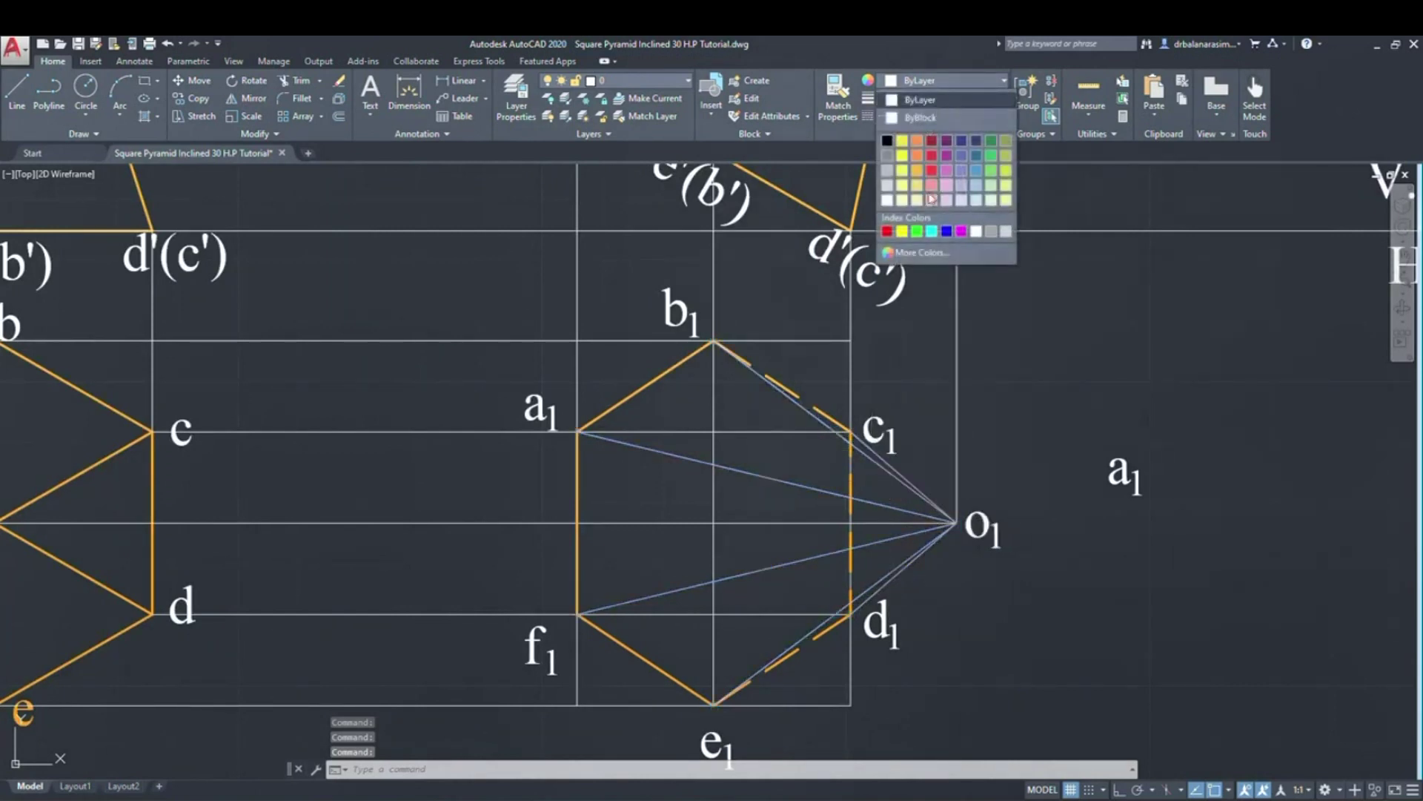
pyautogui.click(917, 175)
pyautogui.click(964, 97)
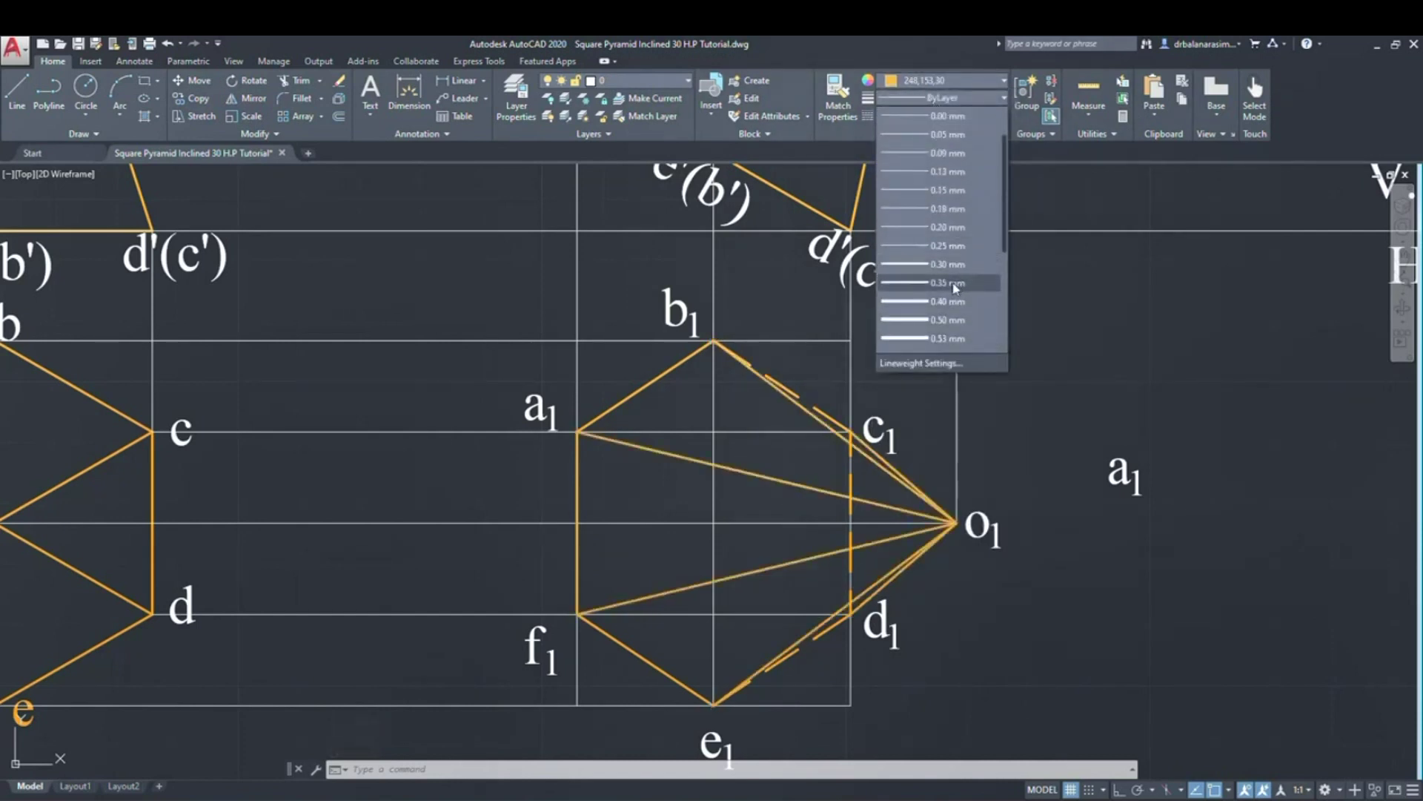
pyautogui.click(955, 283)
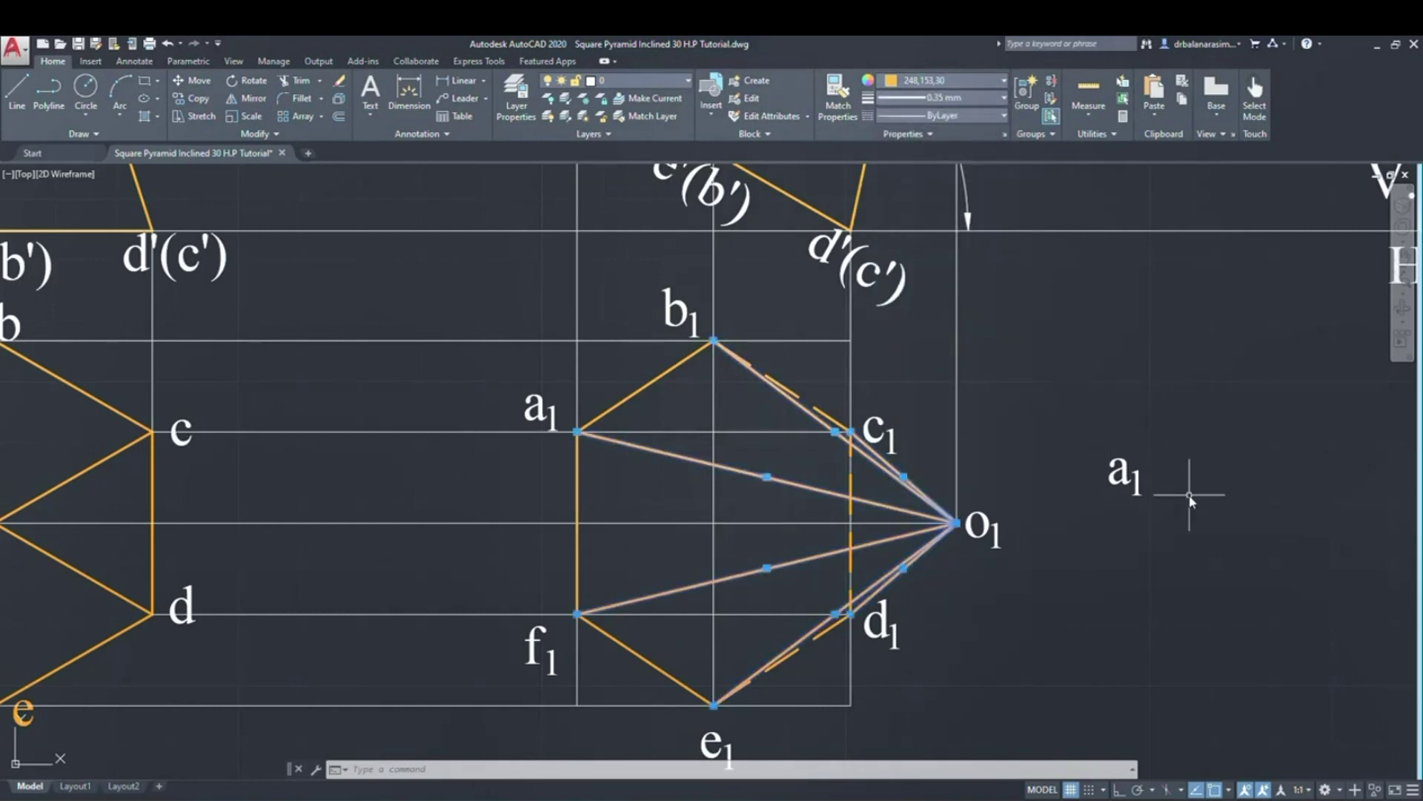
pyautogui.press('Escape')
# - Change the linetype of the dashed base edges b1-c1 and d1-e1 in the second top view to Continuous
pyautogui.scroll(-2, 1123, 486)
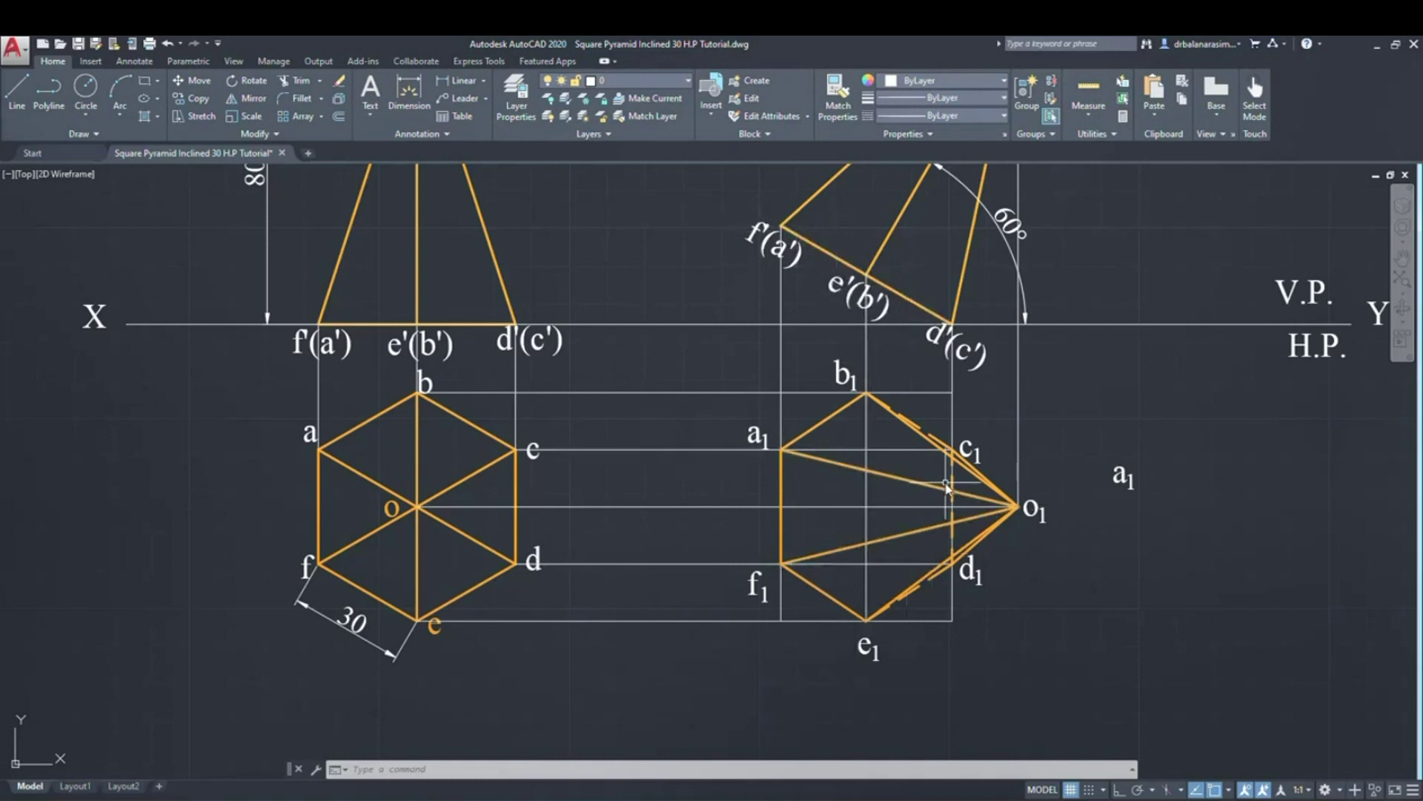
pyautogui.scroll(4, 989, 452)
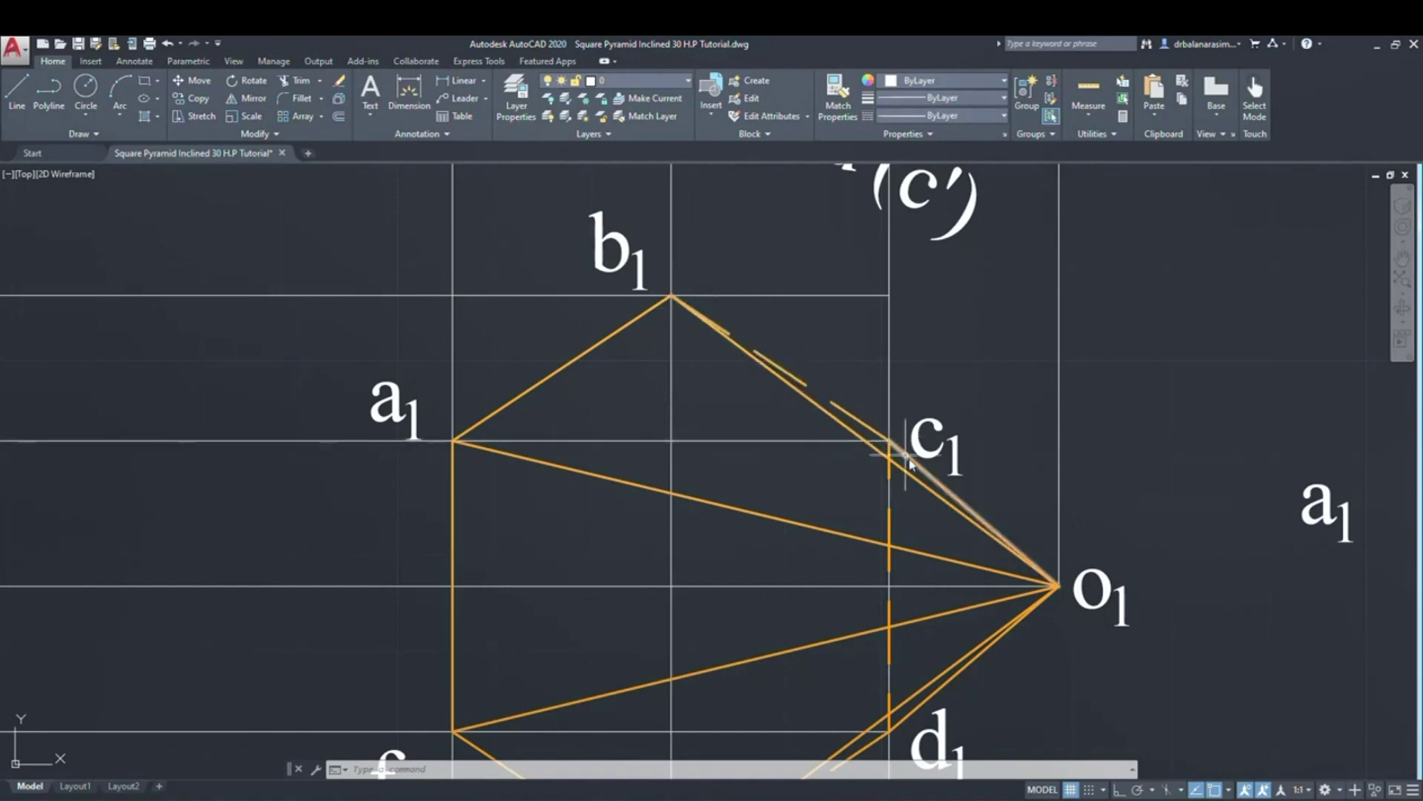
pyautogui.scroll(-2, 927, 456)
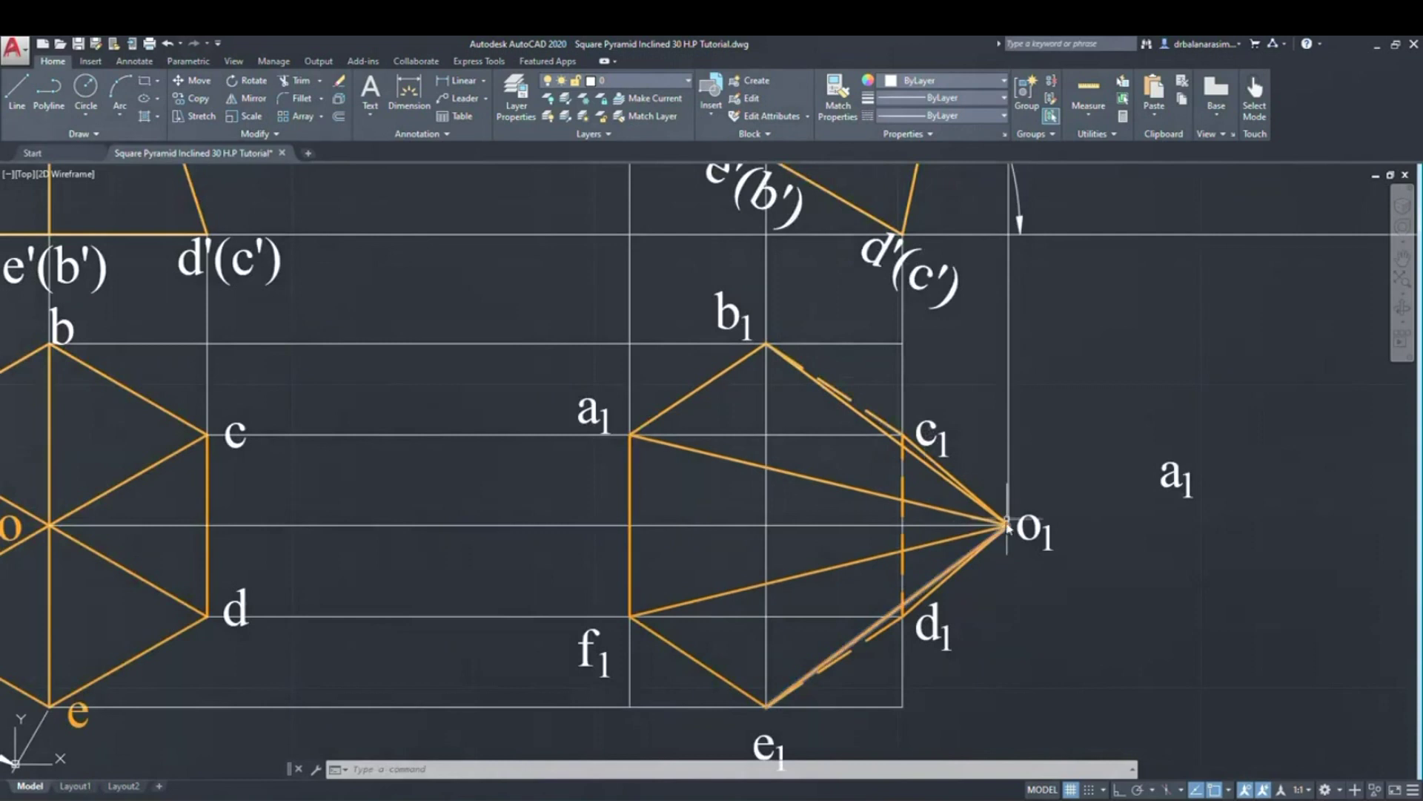
pyautogui.scroll(2, 1009, 526)
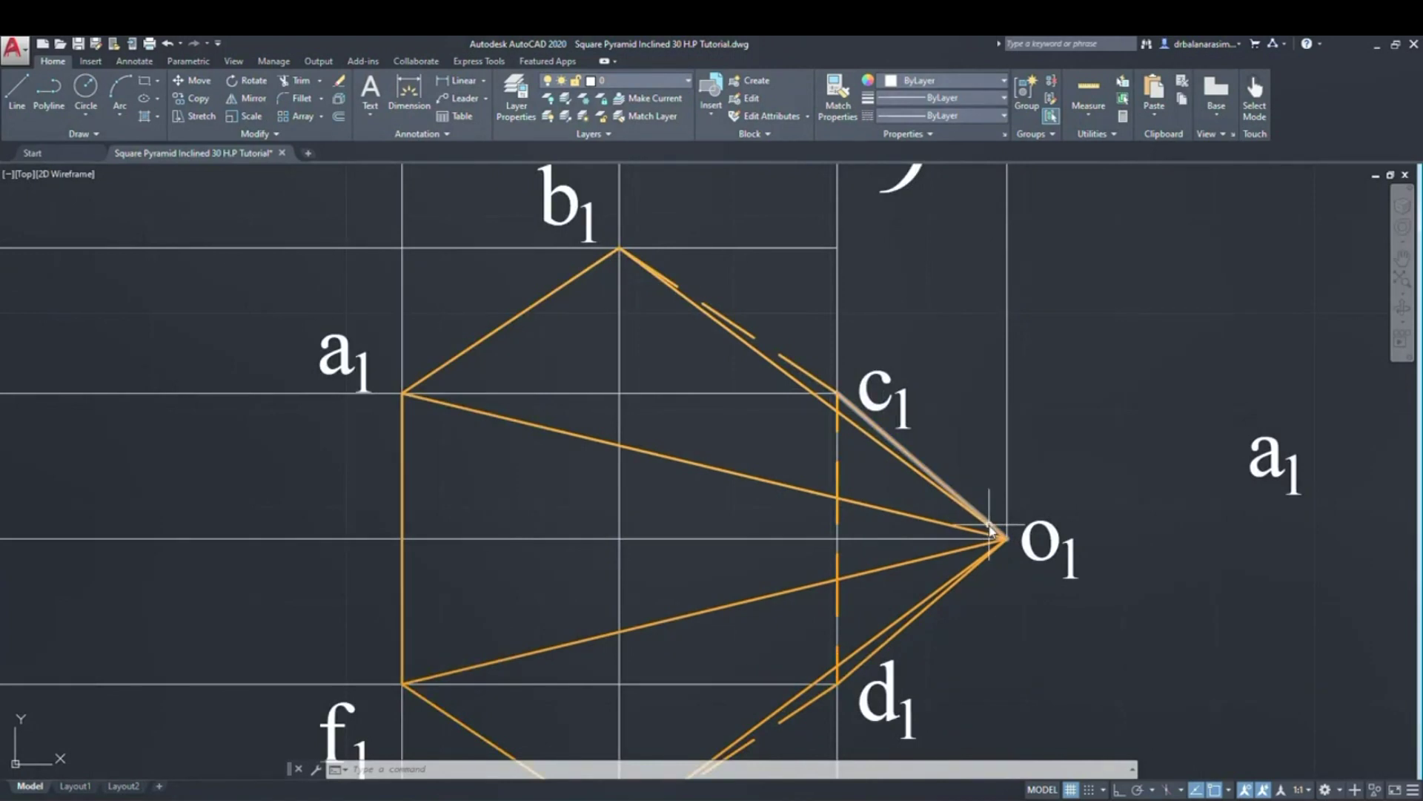
pyautogui.scroll(-2, 999, 521)
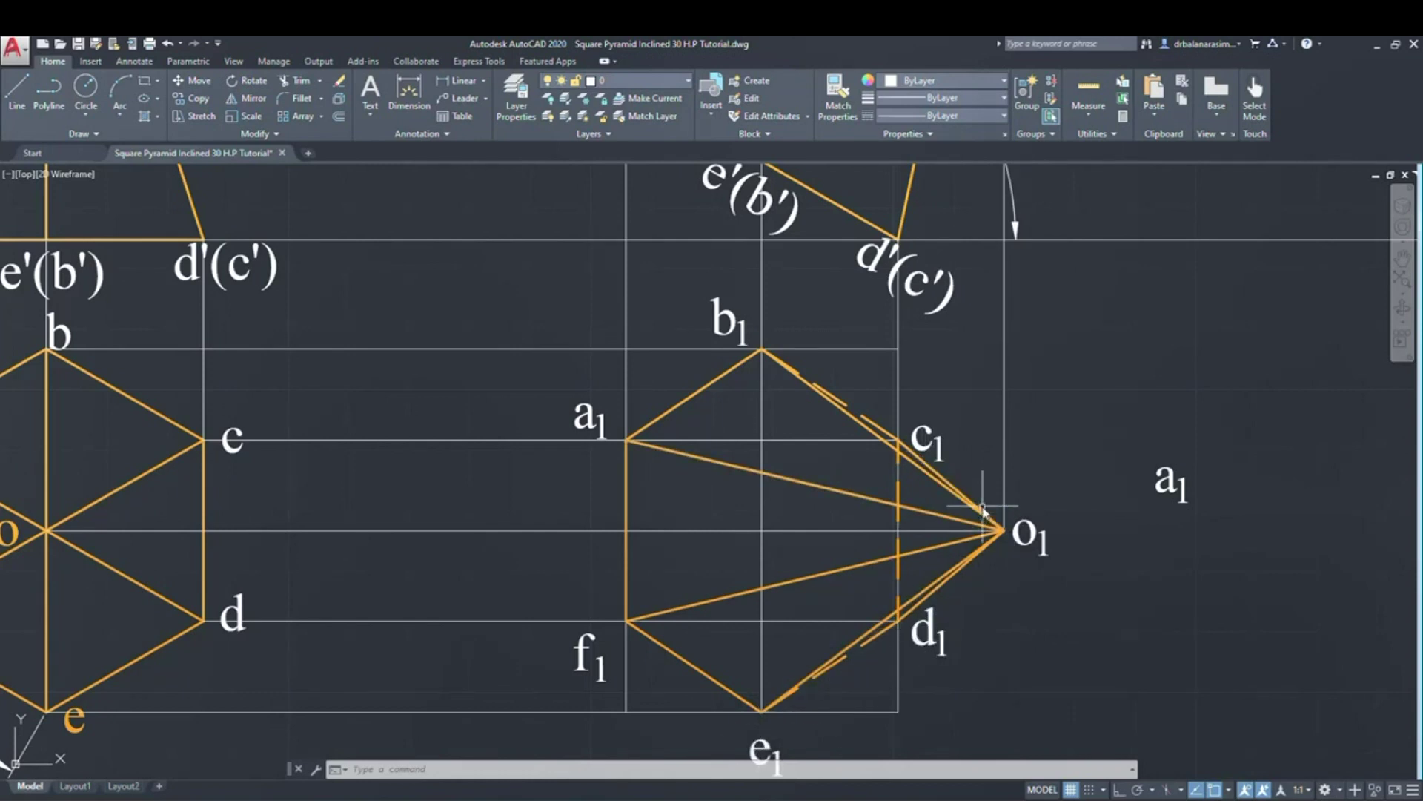
pyautogui.click(833, 394)
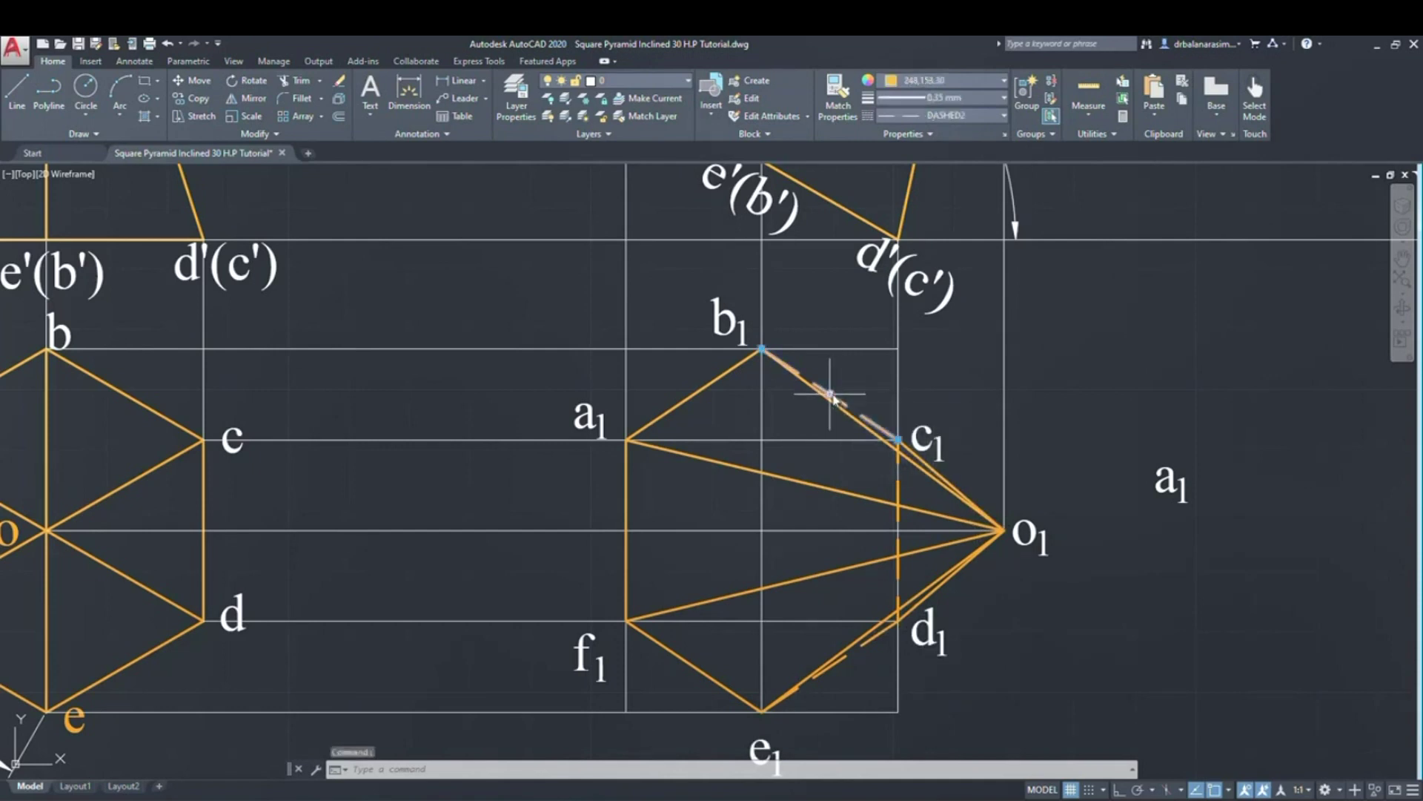
pyautogui.click(879, 639)
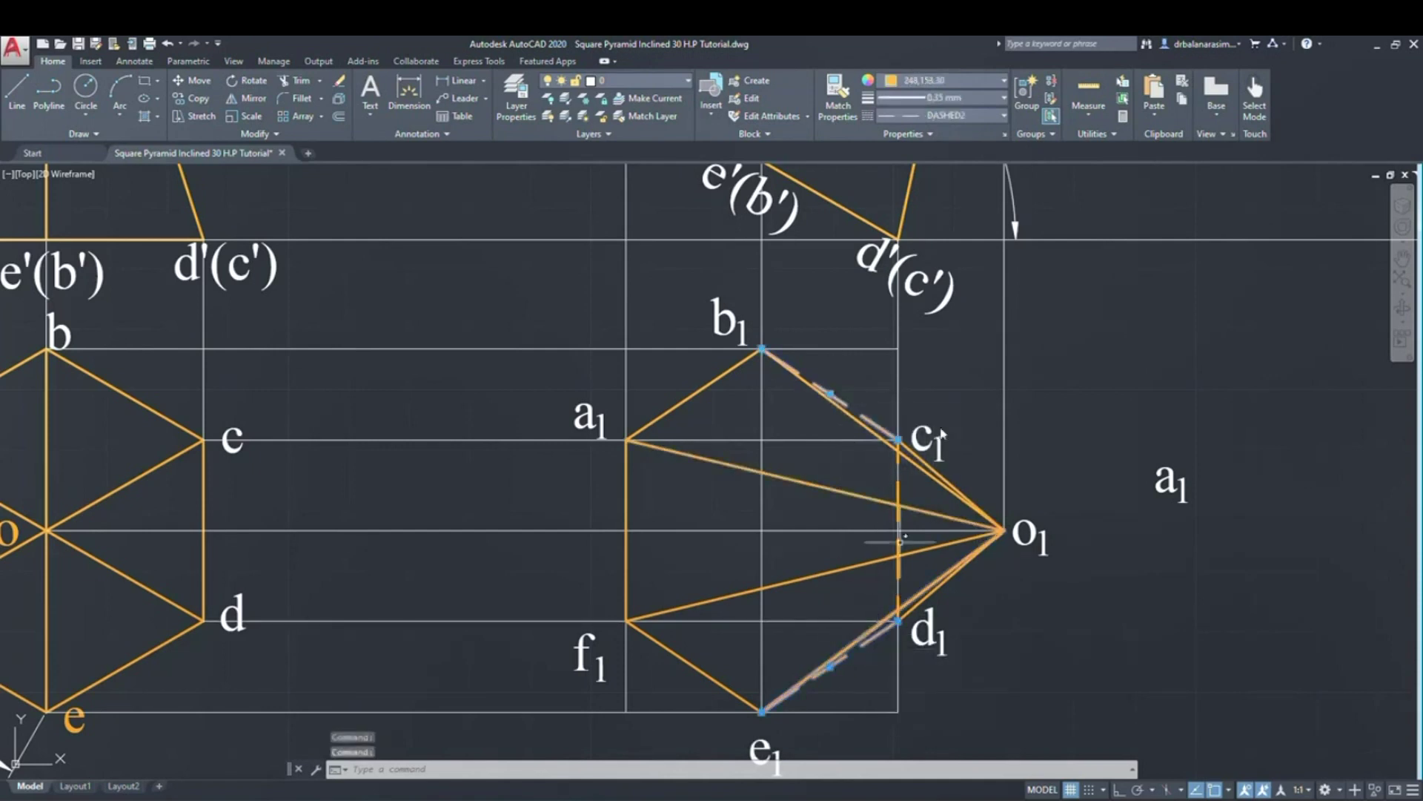
pyautogui.click(976, 115)
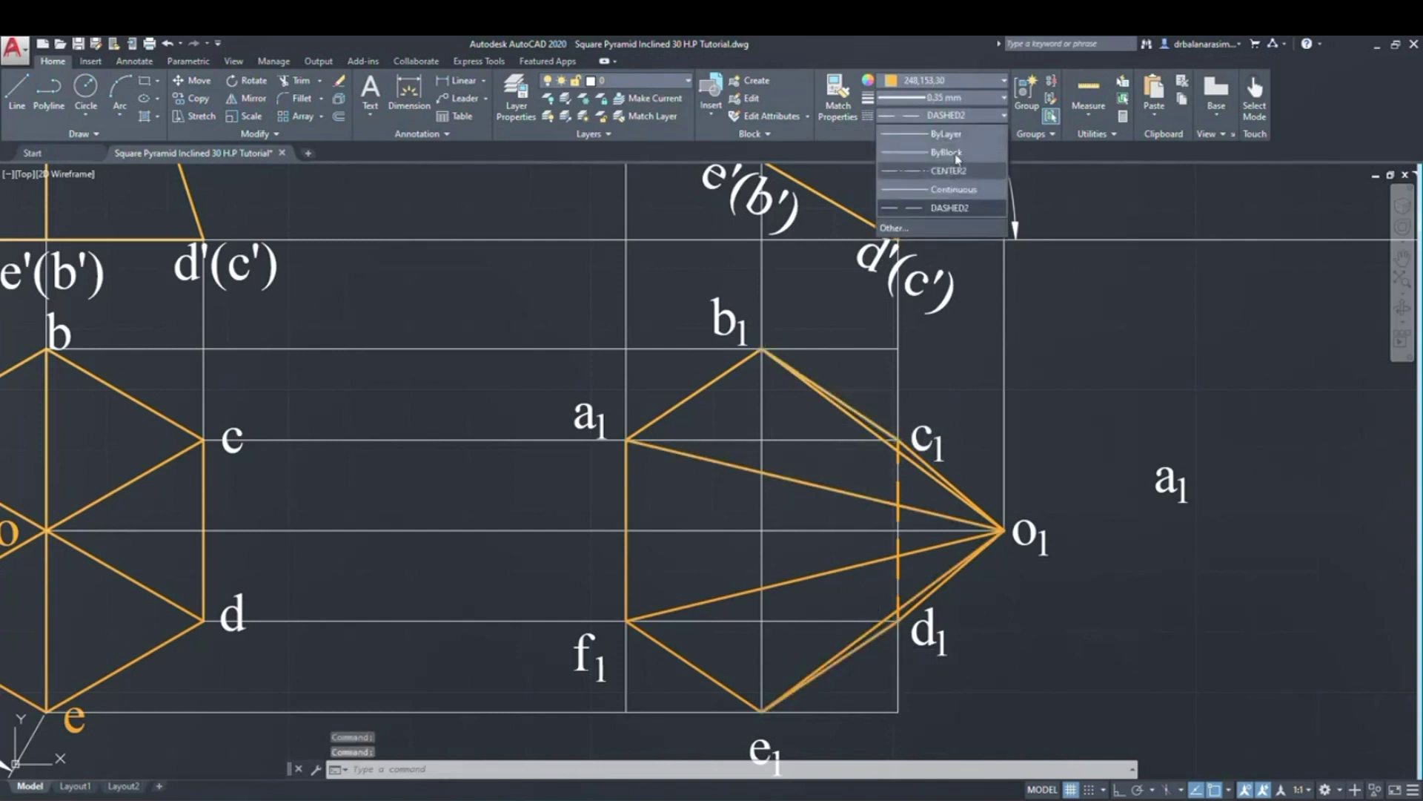
pyautogui.click(955, 190)
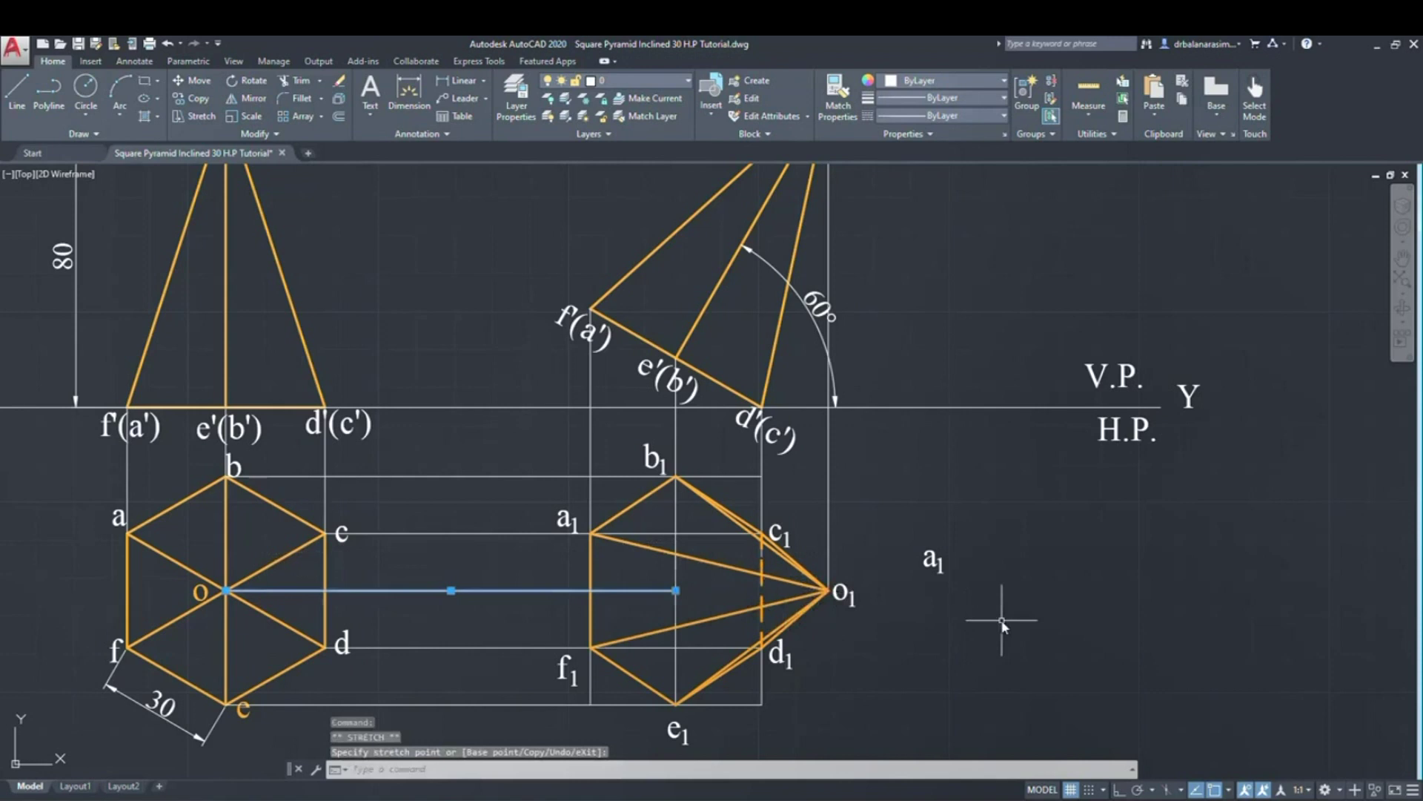
pyautogui.press('Escape')
# - Draw the axis line from the base centre to the apex o1 in the second top view
pyautogui.write('l')
pyautogui.press('Return')
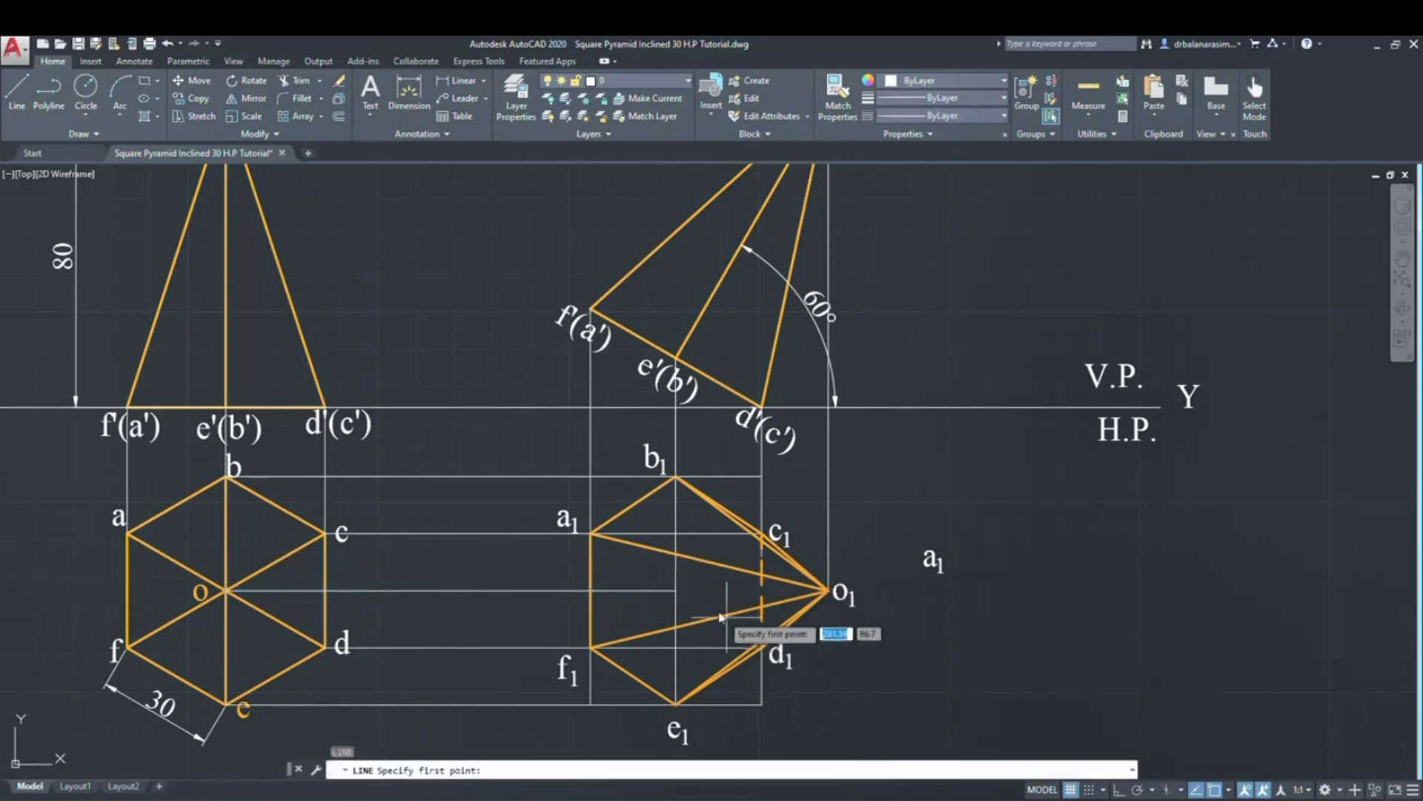
pyautogui.click(676, 591)
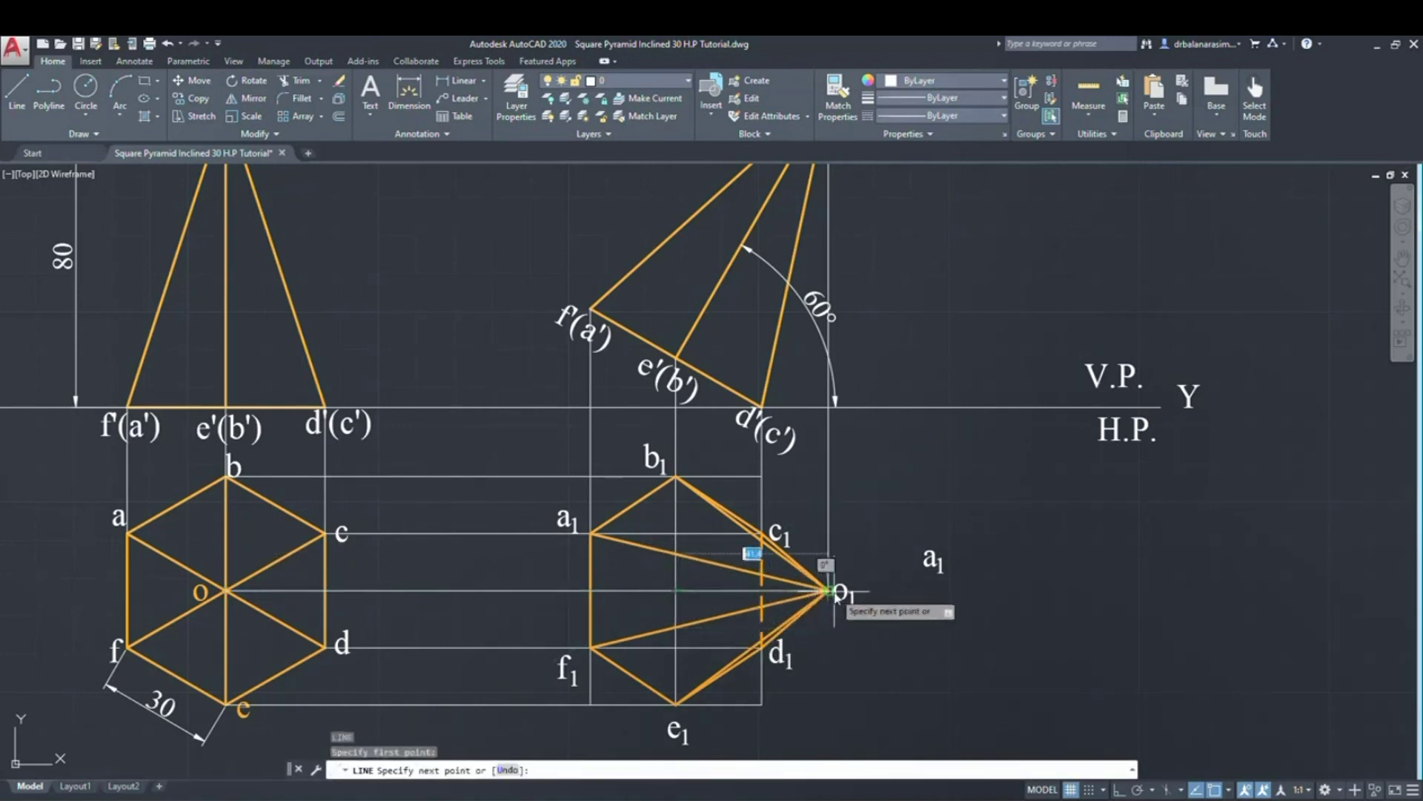
pyautogui.click(828, 590)
pyautogui.press('Escape')
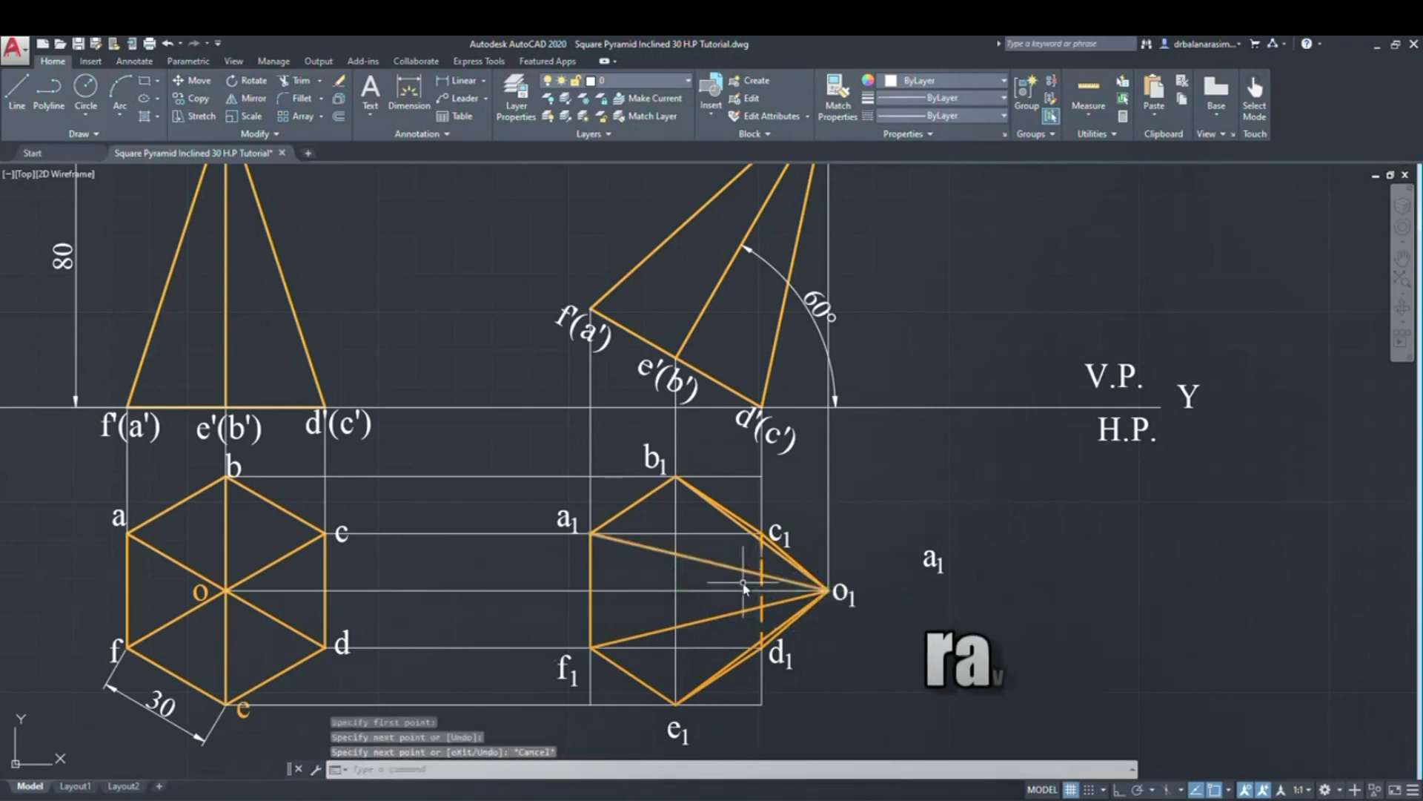
# - Format the axis line in the second top view with colour 248,153,30, lineweight 0.35 mm and linetype CENTER2
pyautogui.click(743, 591)
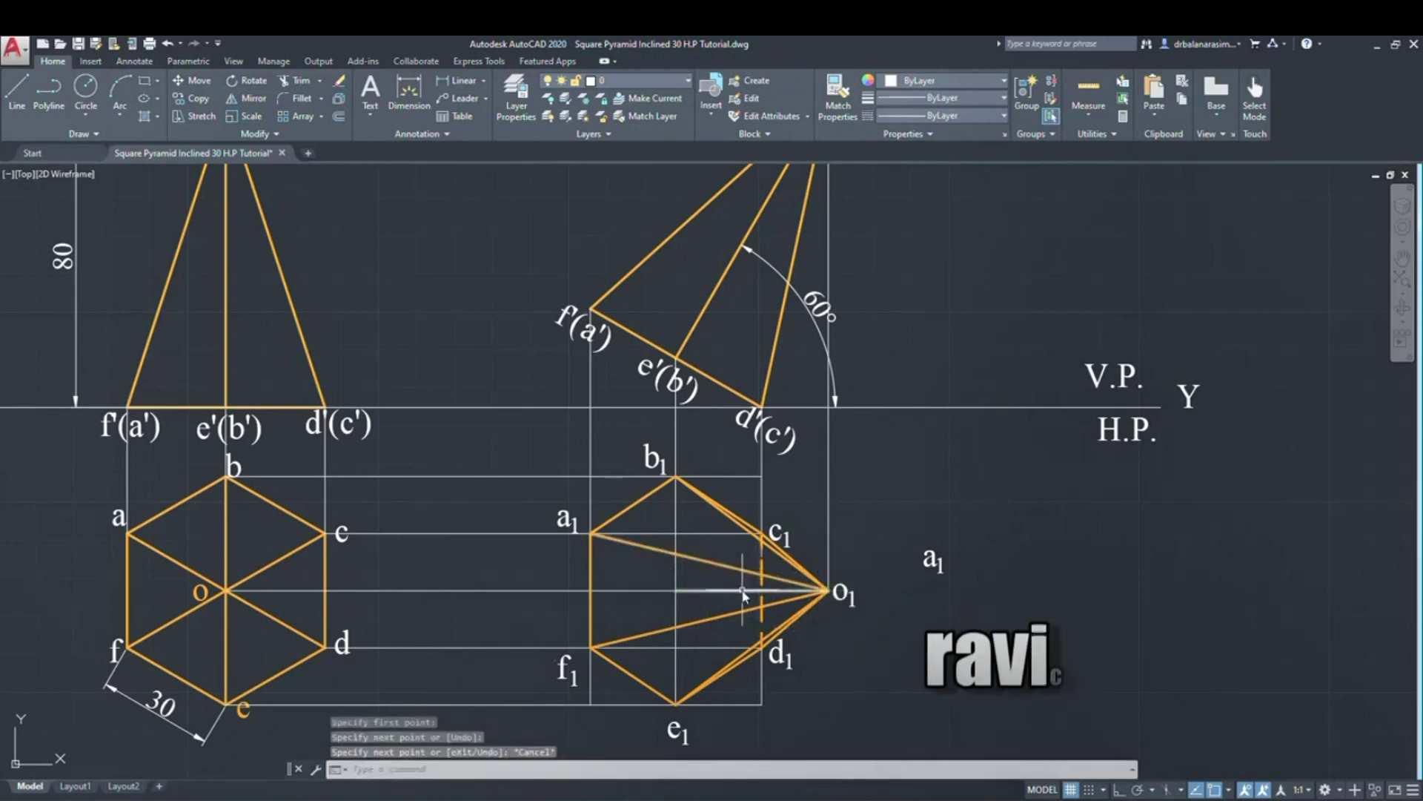
pyautogui.click(949, 81)
pyautogui.click(917, 170)
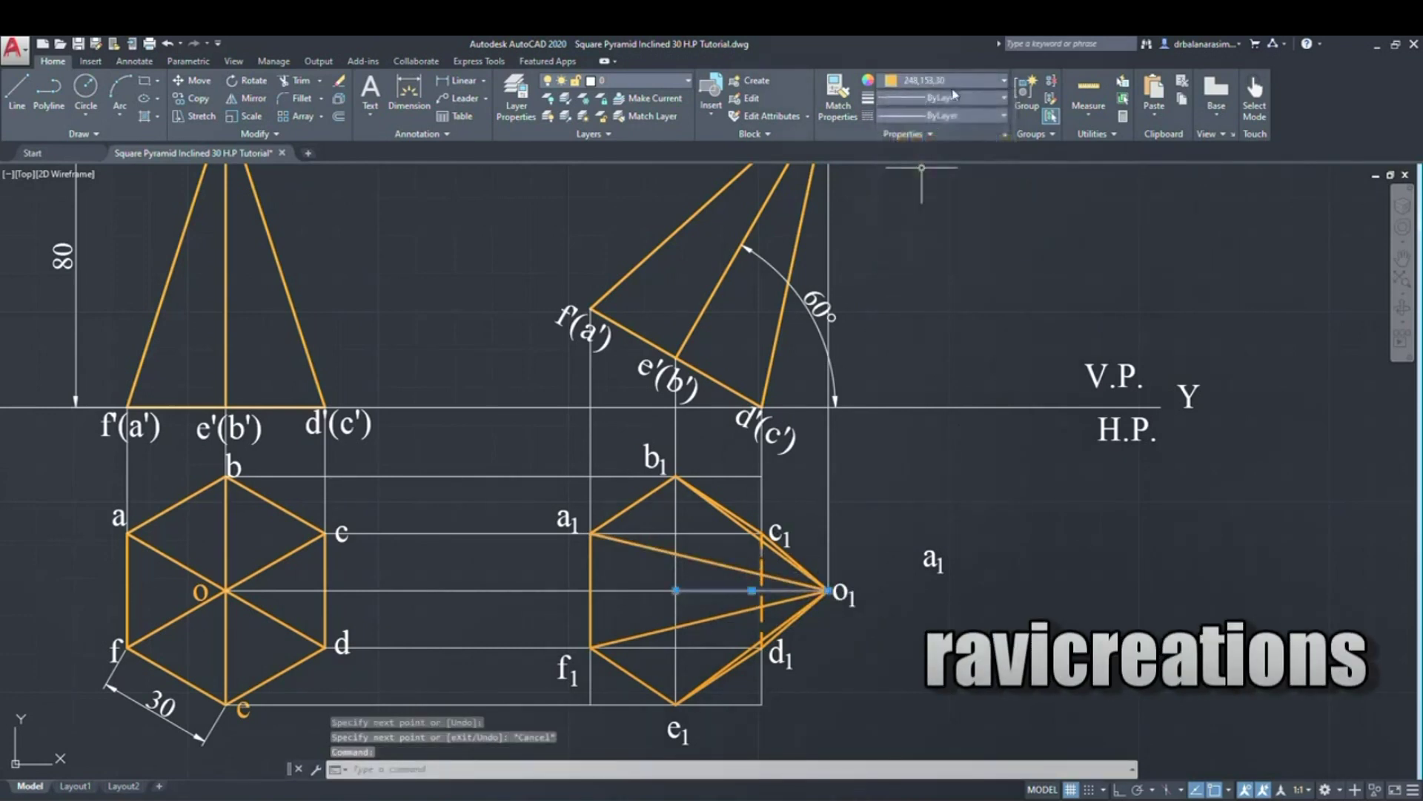
pyautogui.click(949, 97)
pyautogui.scroll(-2, 947, 311)
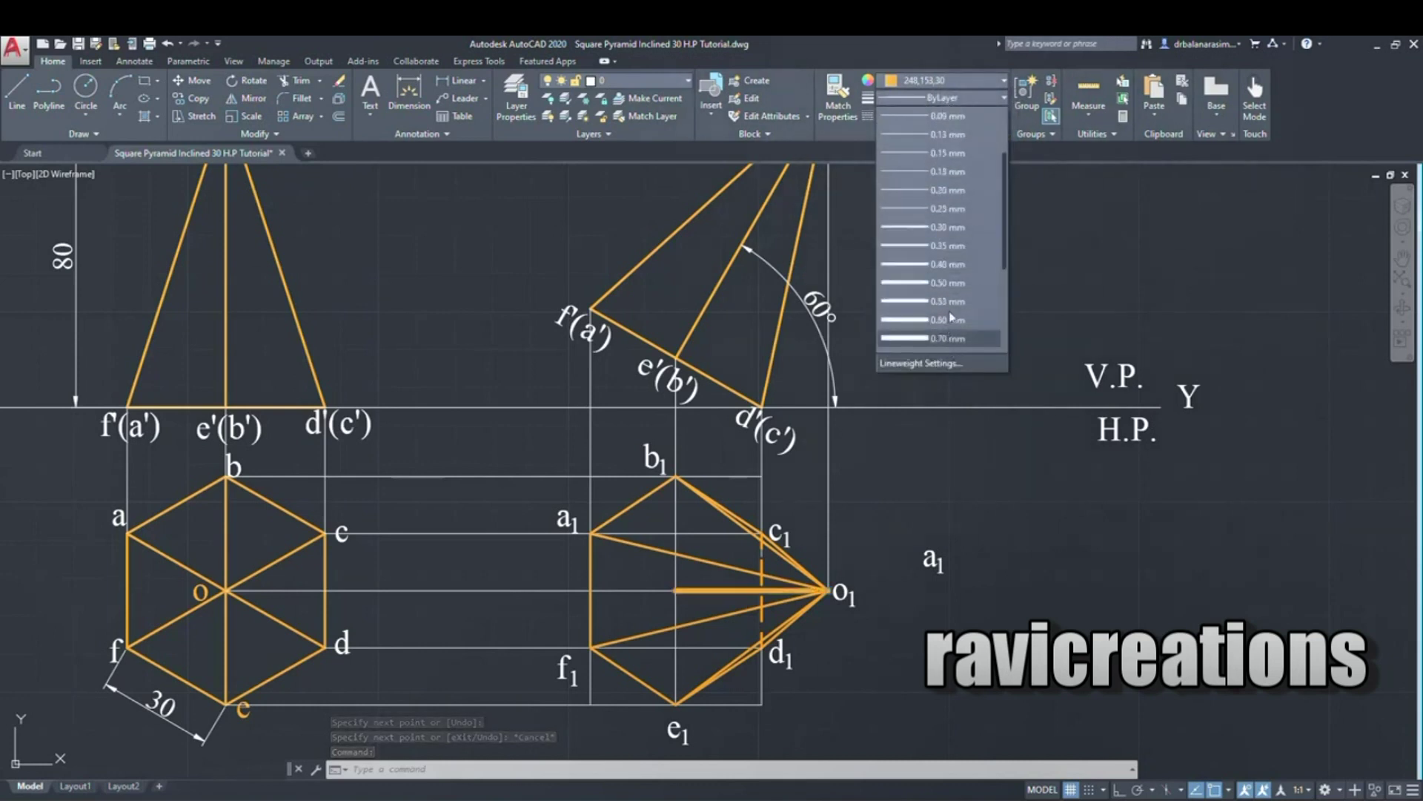
pyautogui.click(948, 247)
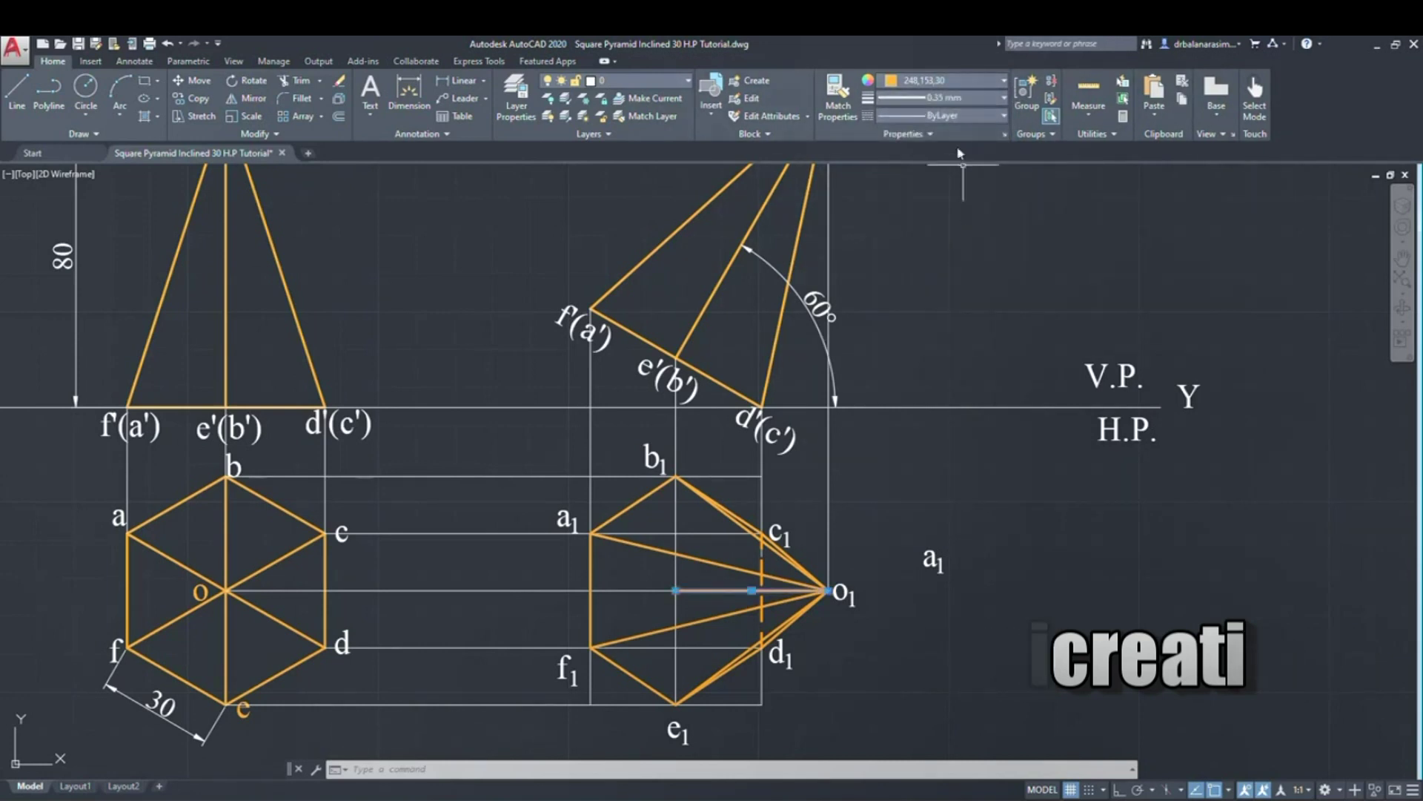
pyautogui.click(952, 116)
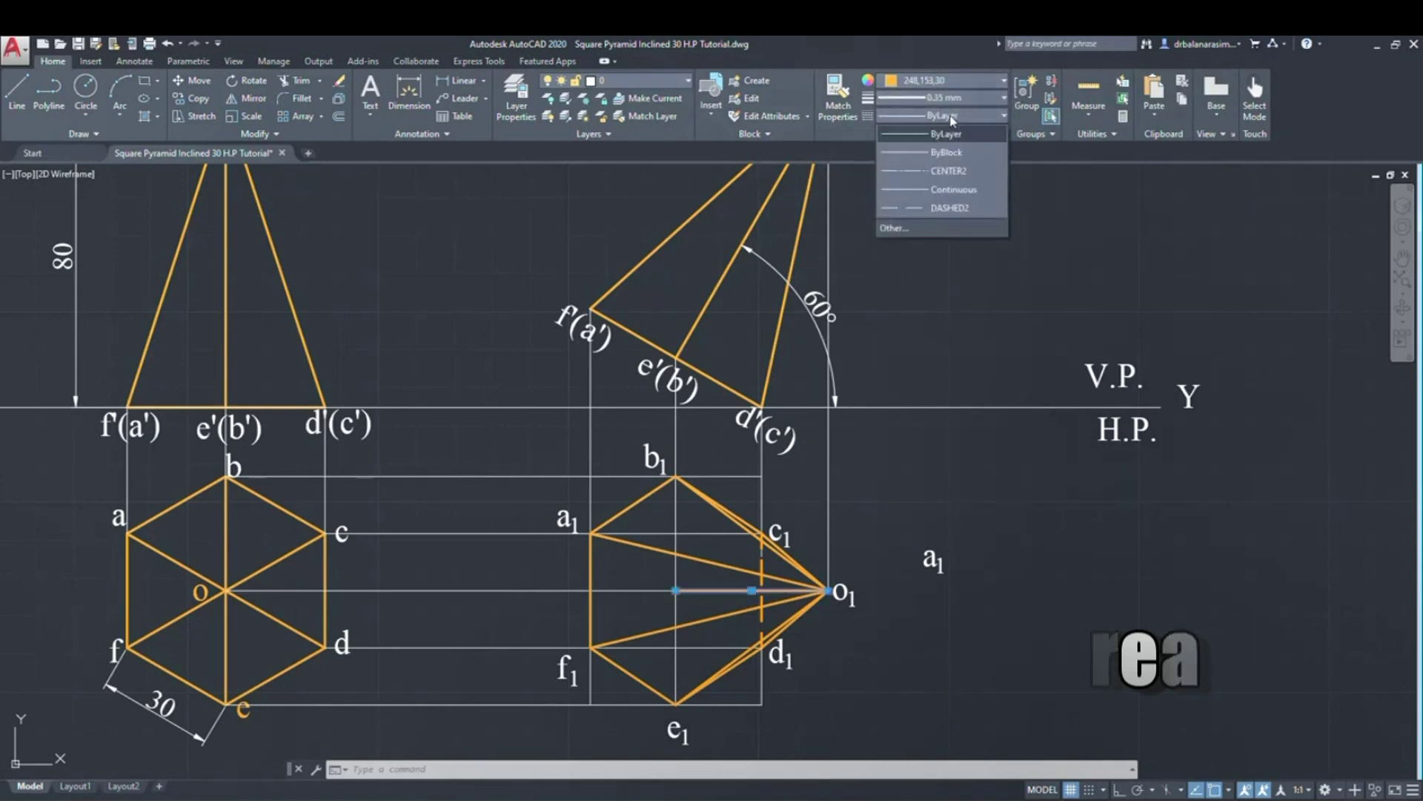
pyautogui.click(951, 171)
pyautogui.press('Escape')
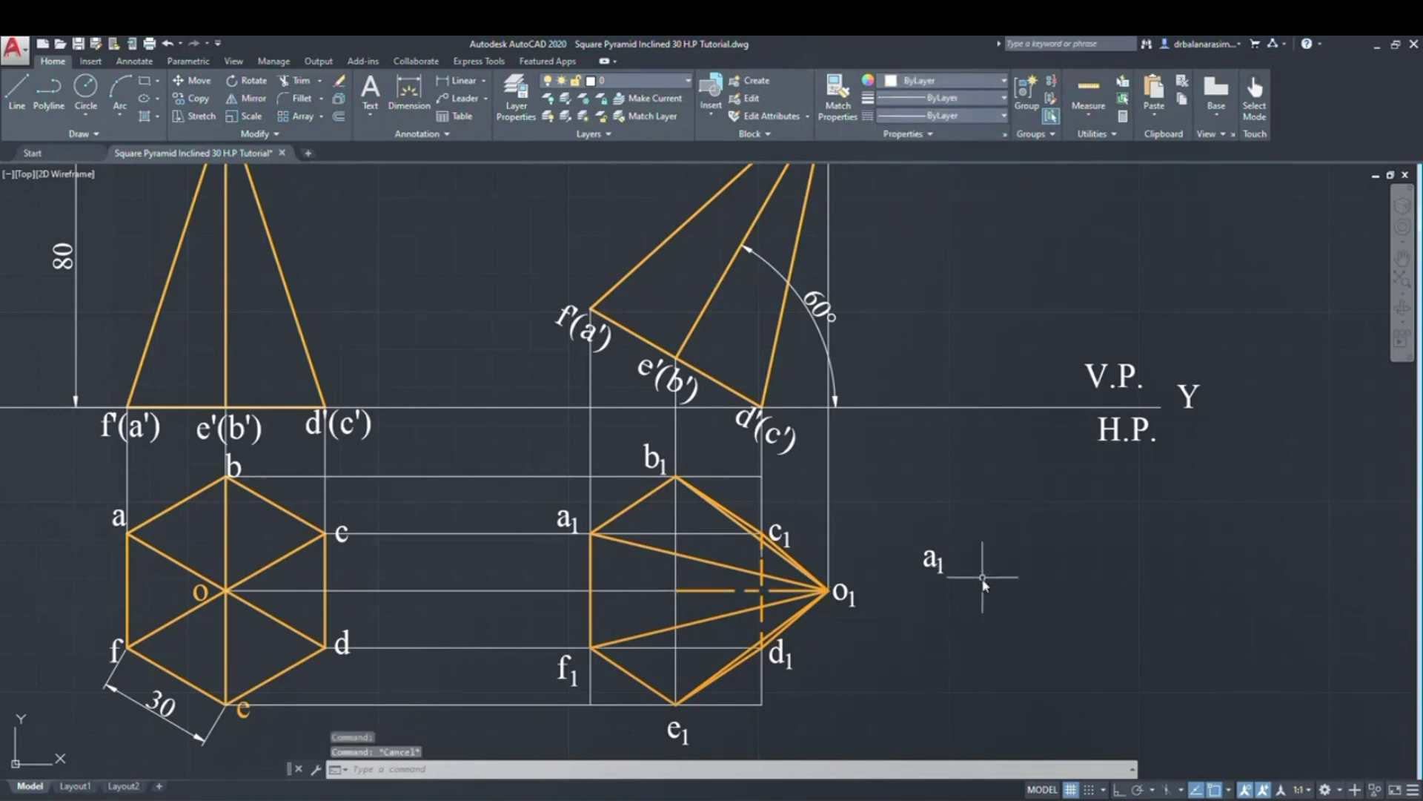
# - Zoom to the full extent of the drawing to view all the projections together
pyautogui.scroll(-2, 983, 584)
pyautogui.write('z')
pyautogui.press('Return')
pyautogui.write('a')
pyautogui.press('Return')
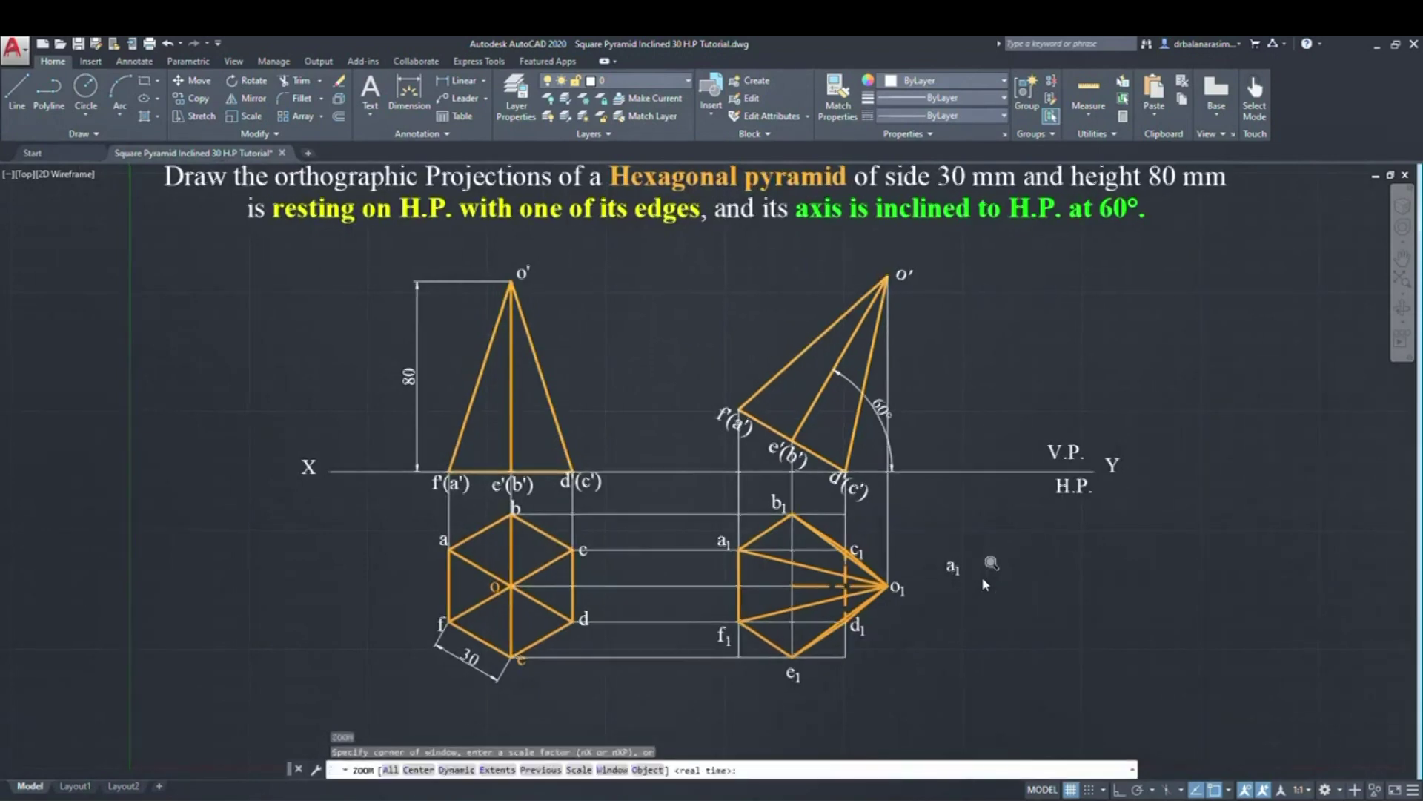